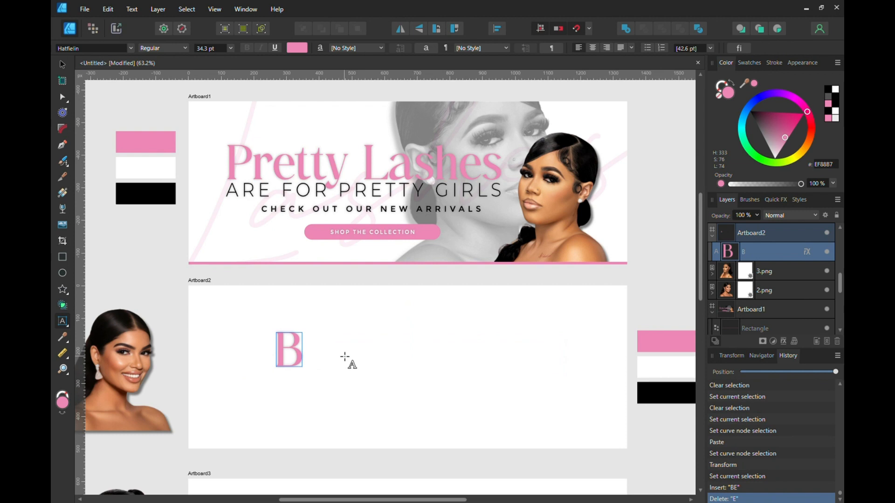
Complete the Artboard2 headline as "Best Sellers" and position it in the upper middle of the artboard
text(est S)
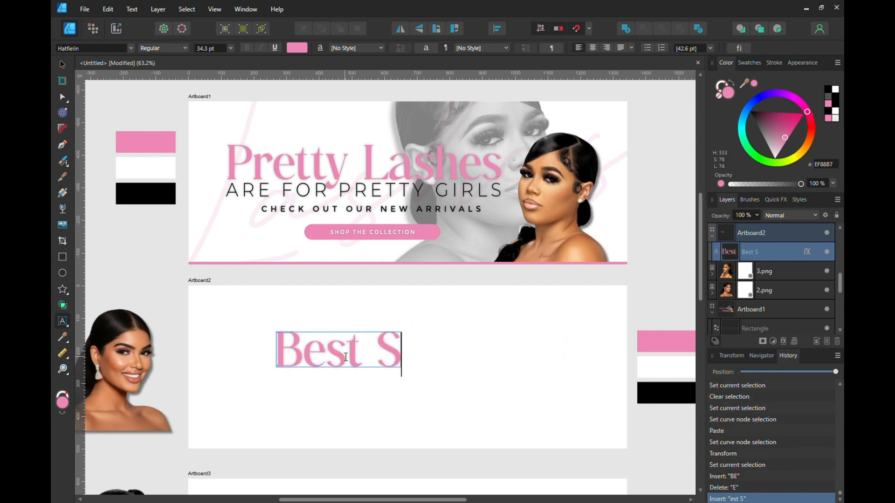
text(ellers)
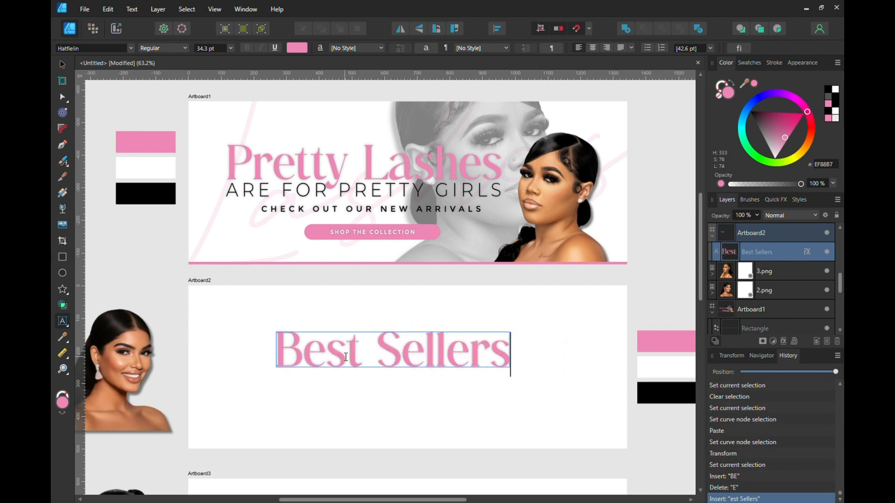
key(Escape)
click(62, 63)
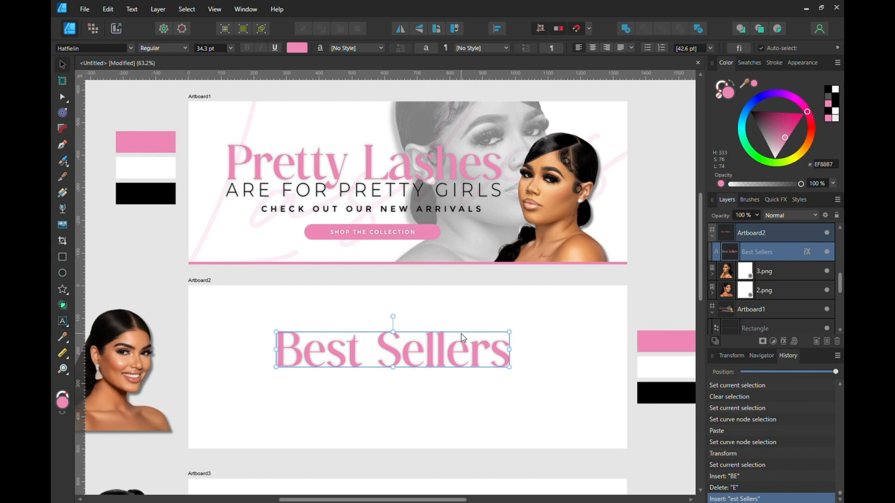
drag(422, 350, 491, 344)
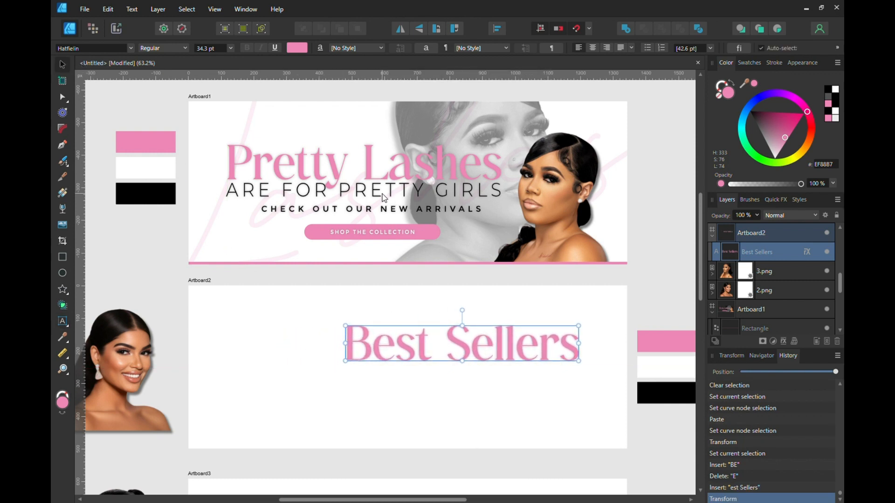
drag(410, 345, 362, 339)
Copy the "ARE FOR PRETTY GIRLS" text from Artboard1 and place the copy directly below the Best Sellers headline
right_click(387, 192)
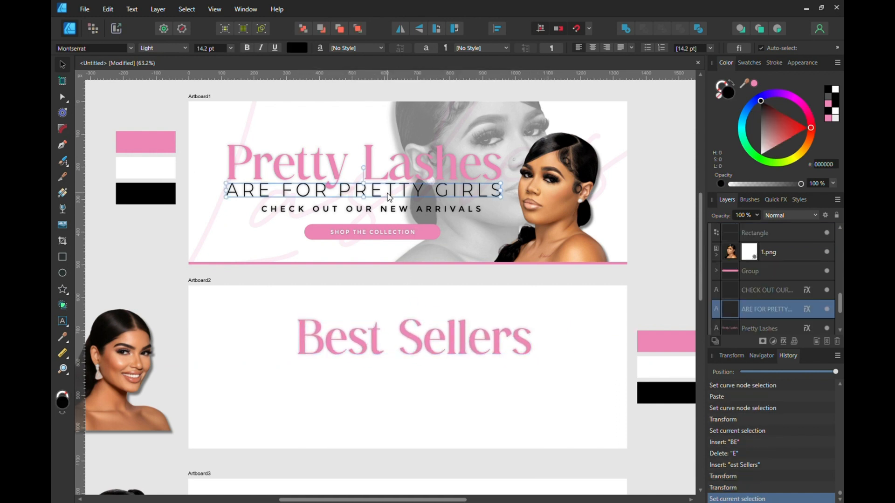
click(313, 210)
click(355, 386)
right_click(355, 382)
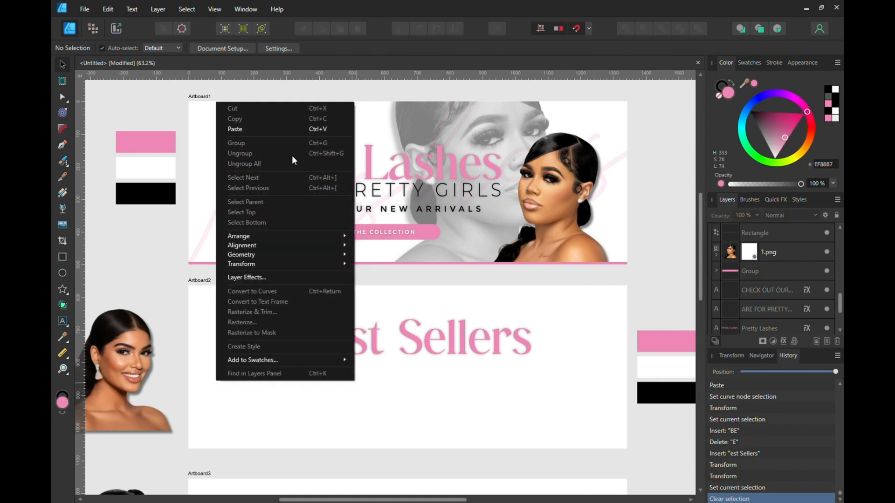
click(263, 131)
drag(385, 198, 430, 374)
Replace the copied line's wording below the headline with "SHOP OUR CUSTOMERS FAVS"
double_click(429, 374)
key(ctrl+a)
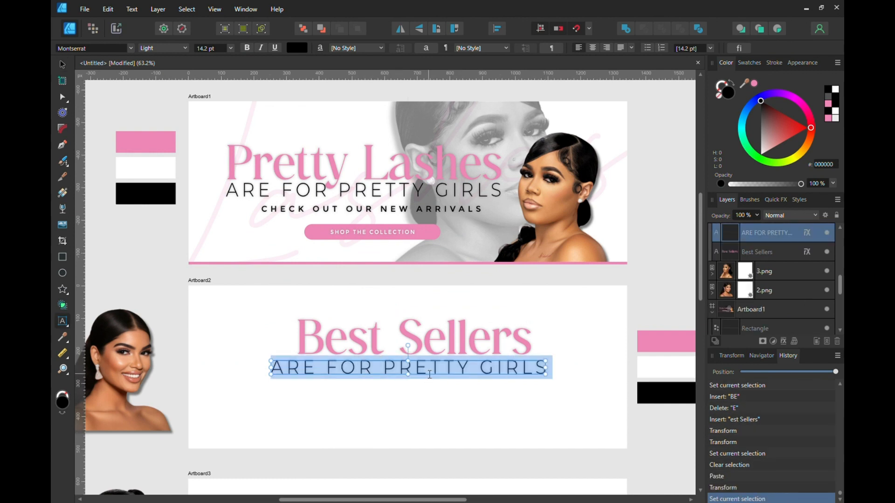
text(SHOP O)
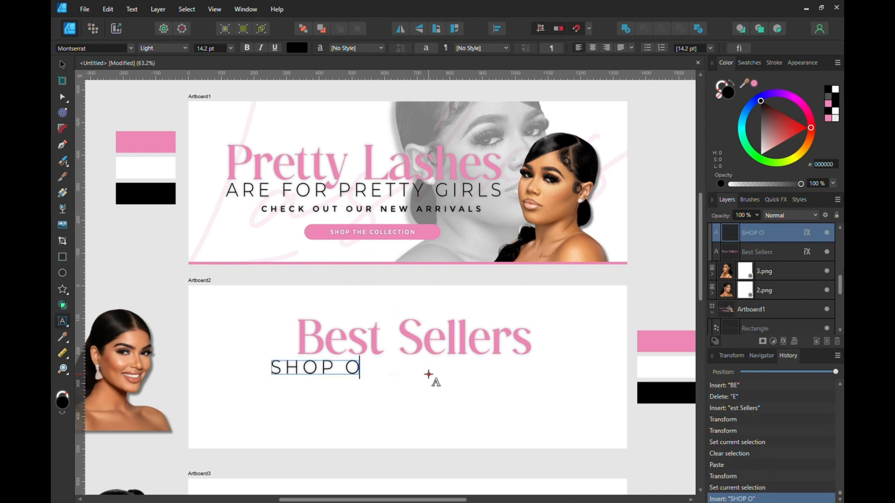
text(UR CUSTOMERS)
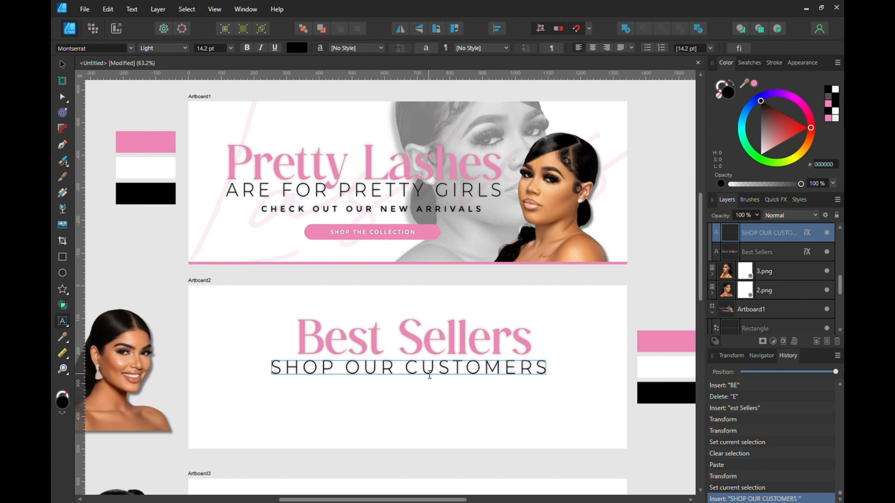
text( FAVS)
key(Escape)
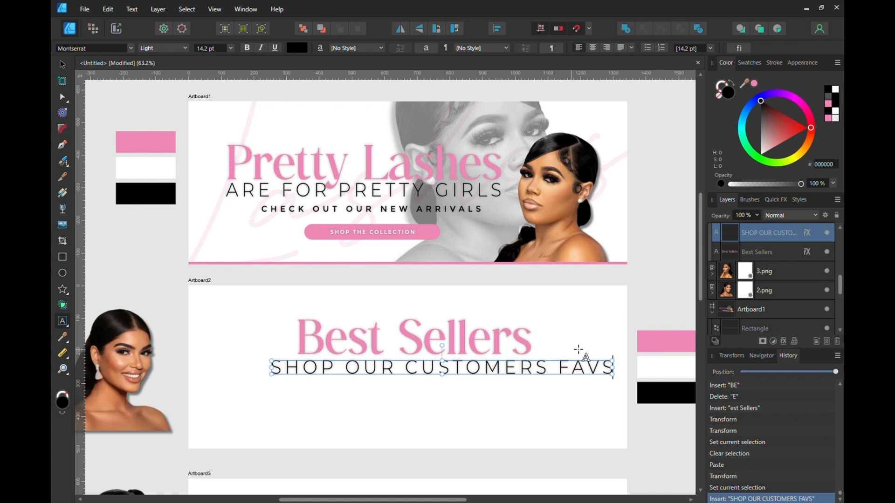
Scale the "SHOP OUR CUSTOMERS FAVS" line to 9.7 pt and align it beneath the headline at the same width
drag(613, 360, 533, 369)
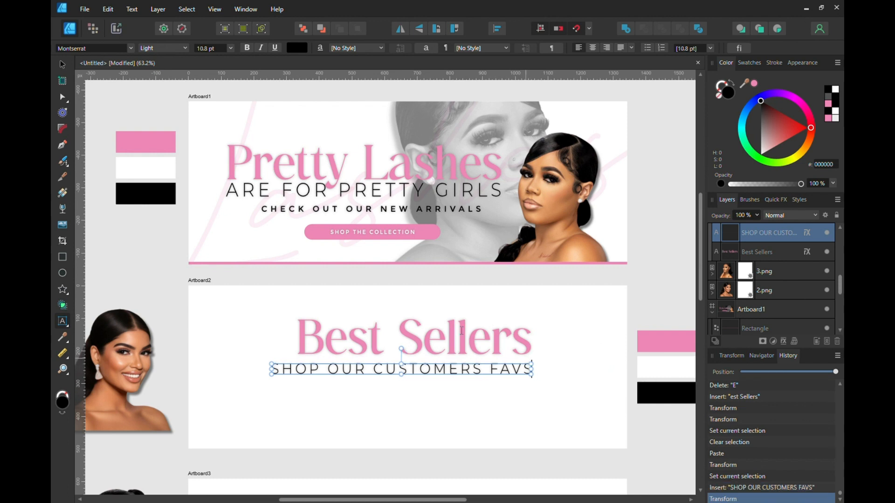
click(62, 65)
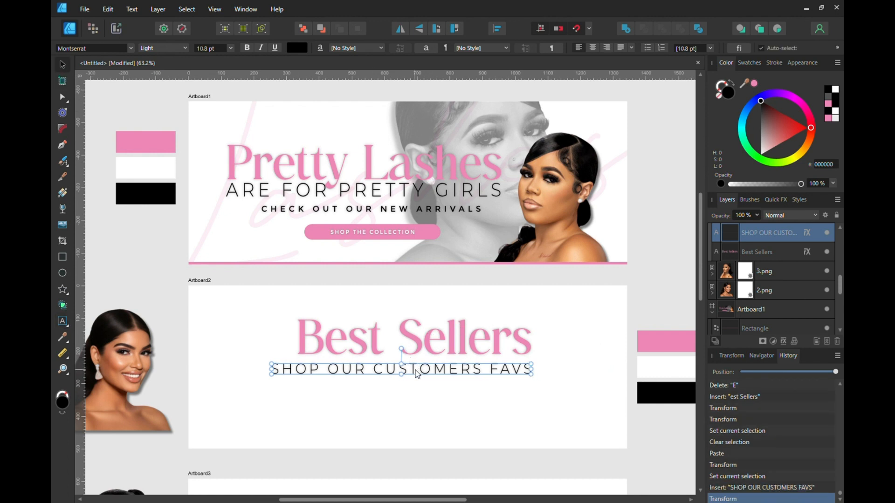
drag(417, 372, 443, 371)
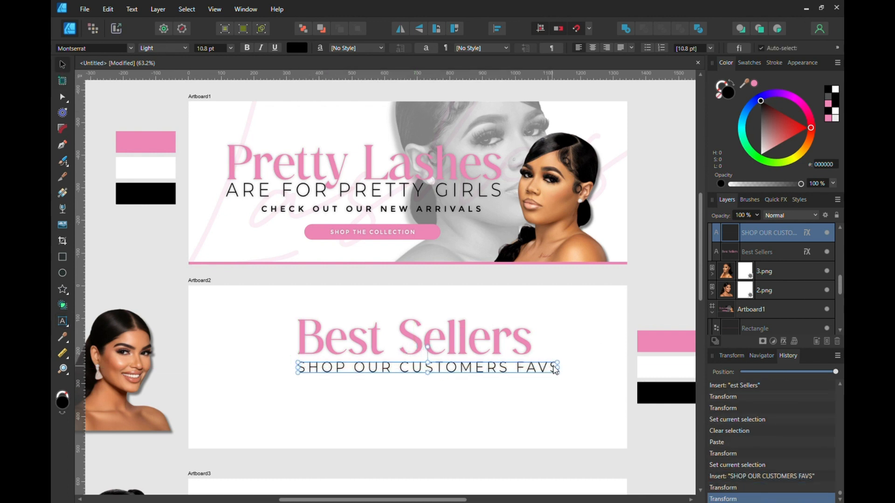
drag(556, 362, 532, 362)
click(595, 369)
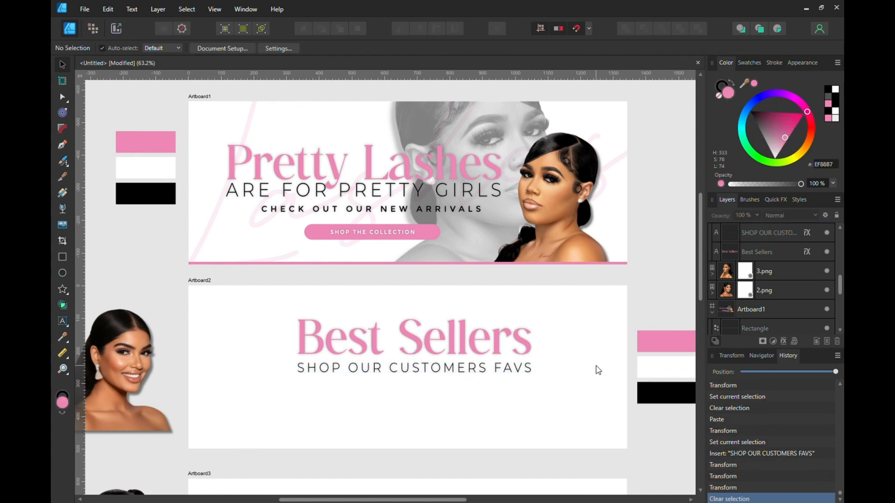
Ignore the spelling of the word "FAVS" in the Artboard2 subheading
click(523, 371)
double_click(522, 371)
right_click(523, 371)
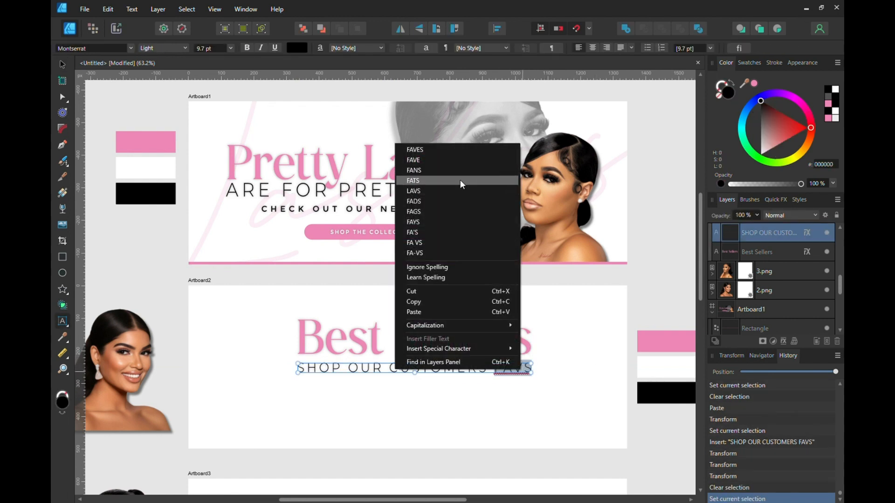
click(442, 268)
click(574, 346)
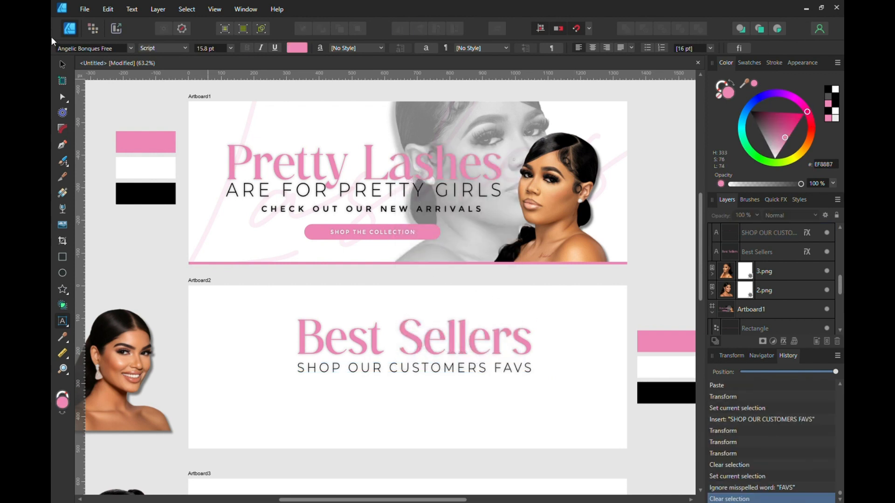
click(62, 65)
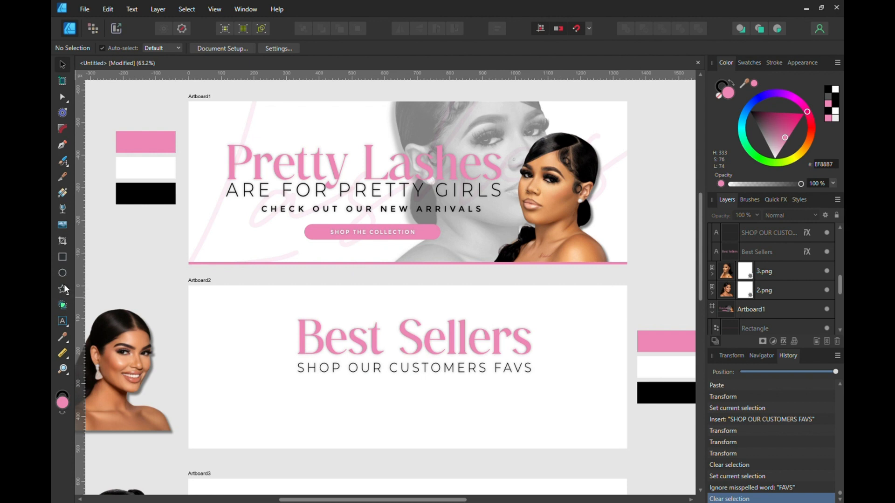
Draw a pink rectangle the size of Artboard1's button and place it below the Artboard2 subheading
click(62, 257)
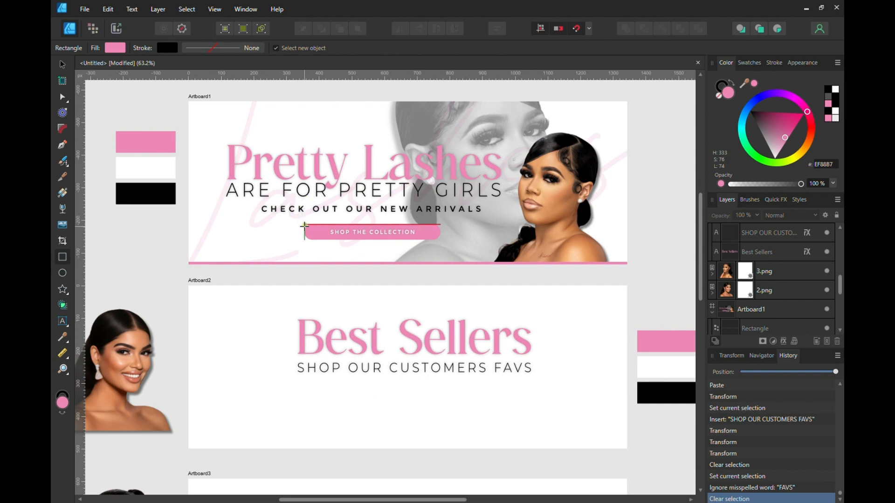
mouse_move(304, 225)
mouse_down()
mouse_move(348, 238)
mouse_move(440, 240)
mouse_move(486, 412)
mouse_move(440, 396)
mouse_up()
click(62, 64)
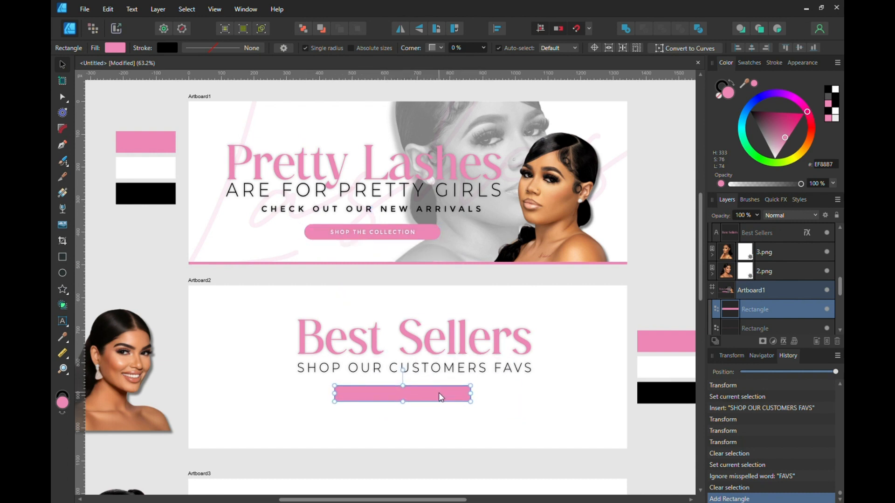
Give the pink rectangle rounded corners with a 100% radius and nudge it into place under the subheading
click(441, 48)
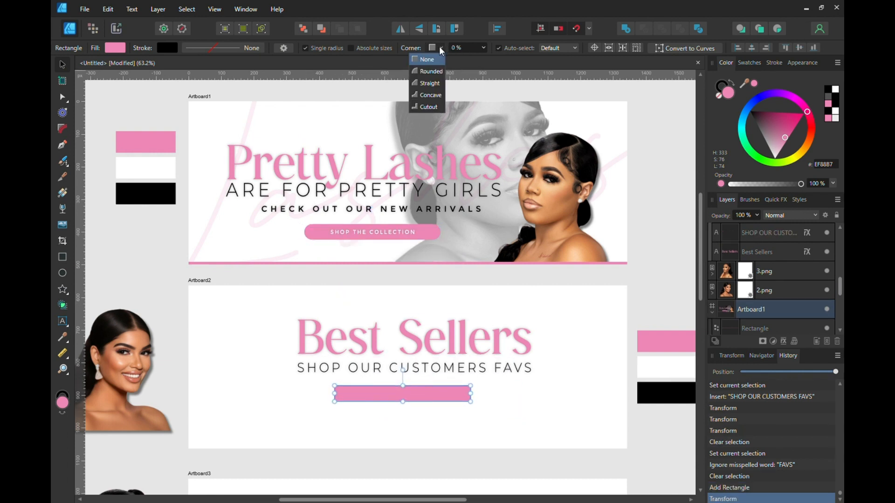
click(430, 71)
click(510, 47)
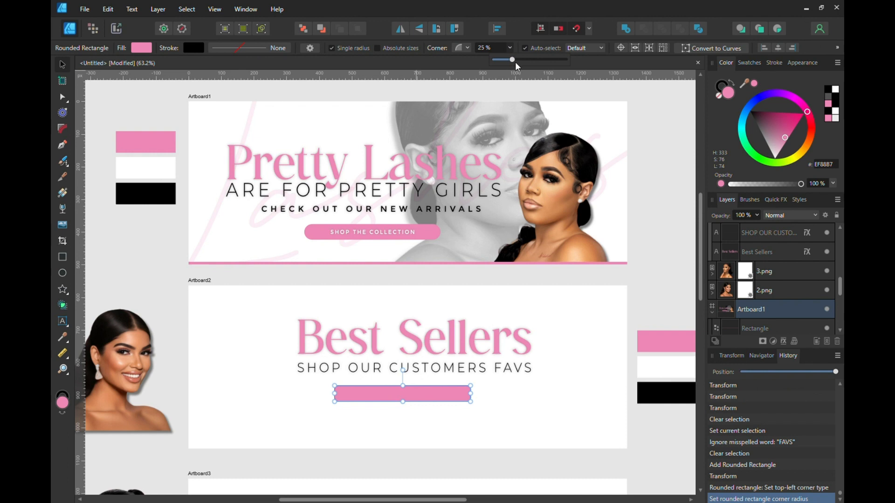
drag(513, 60, 564, 60)
drag(415, 395, 410, 399)
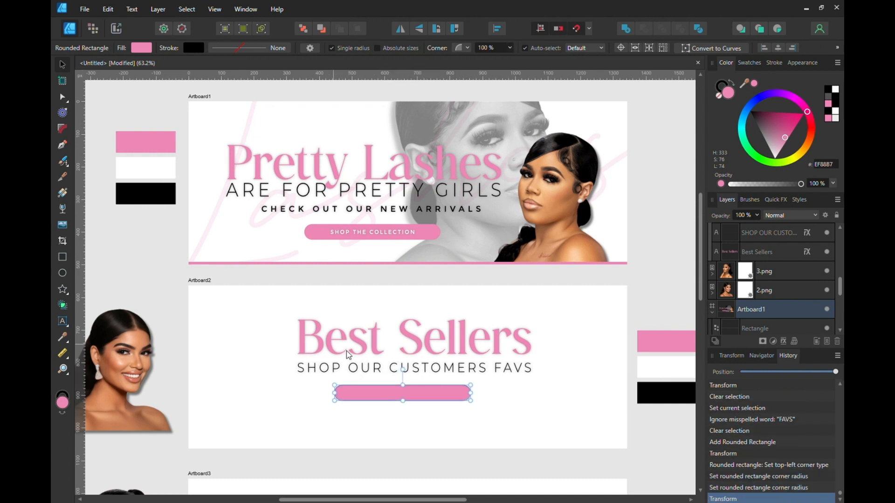
Paste another copy of the "ARE FOR PRETTY GIRLS" text over the pink button on Artboard2
click(348, 365)
right_click(349, 365)
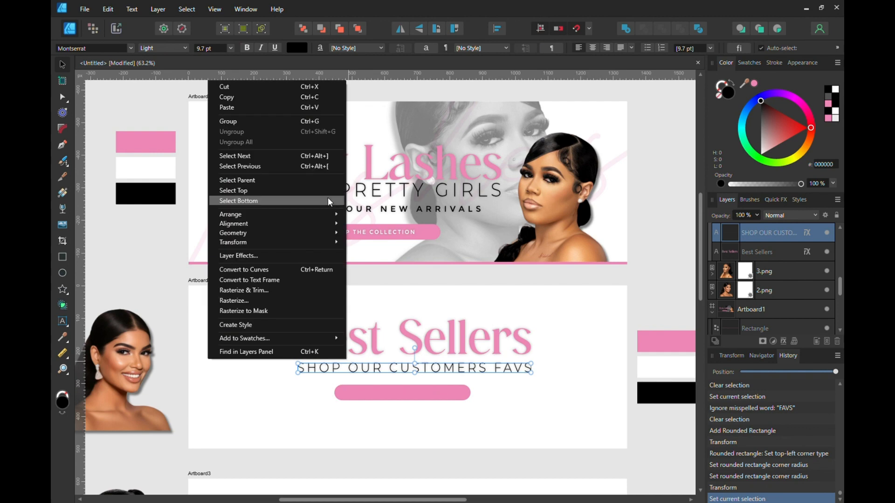
click(273, 433)
right_click(270, 434)
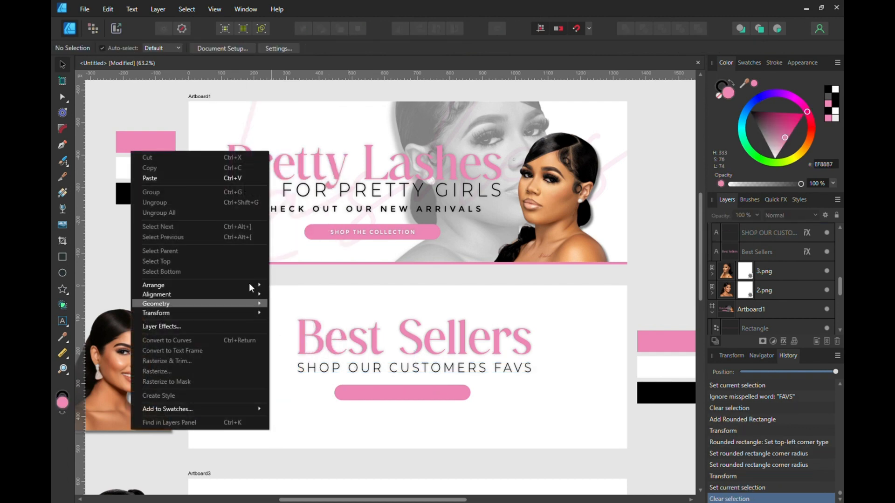
click(189, 182)
drag(281, 371, 299, 385)
Change the wording of the text over the pink button to "SHOP THE COLLECTION"
key(ctrl+a)
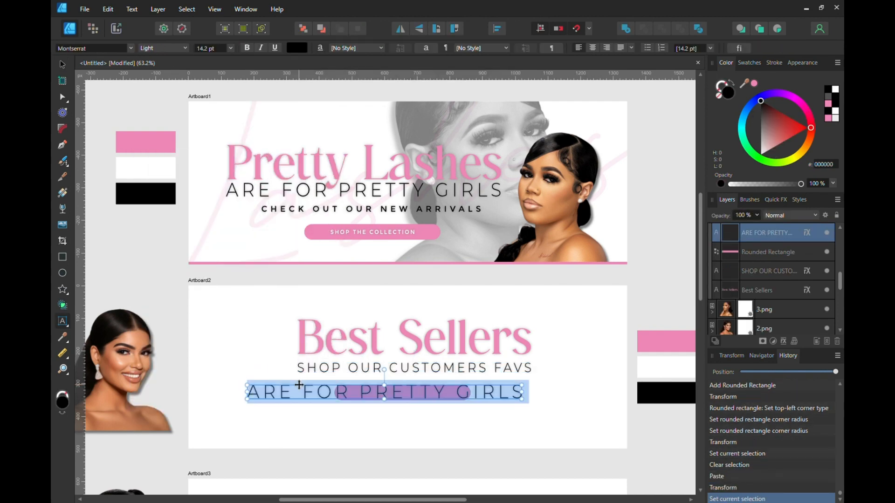
text(SHOP TH)
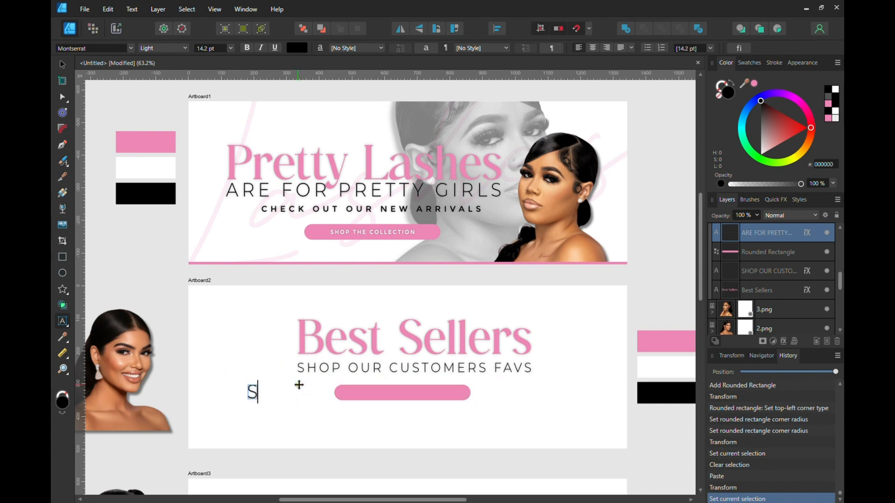
text(E )
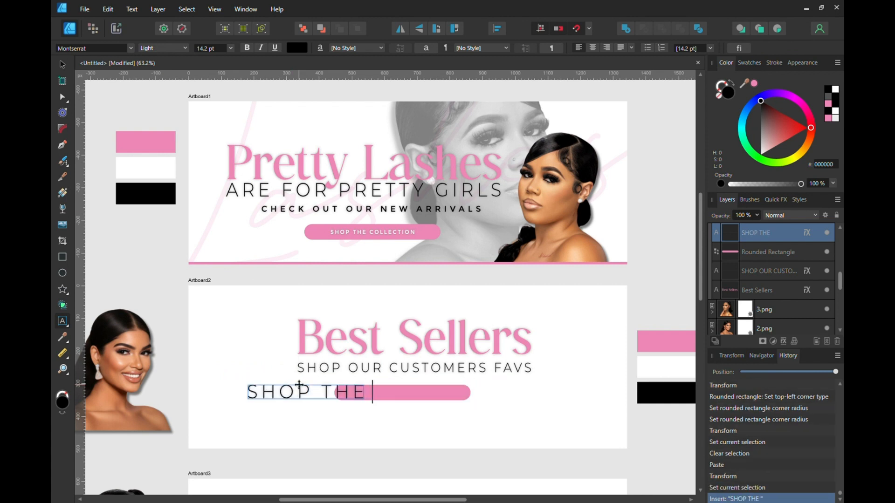
text(COLLECTION)
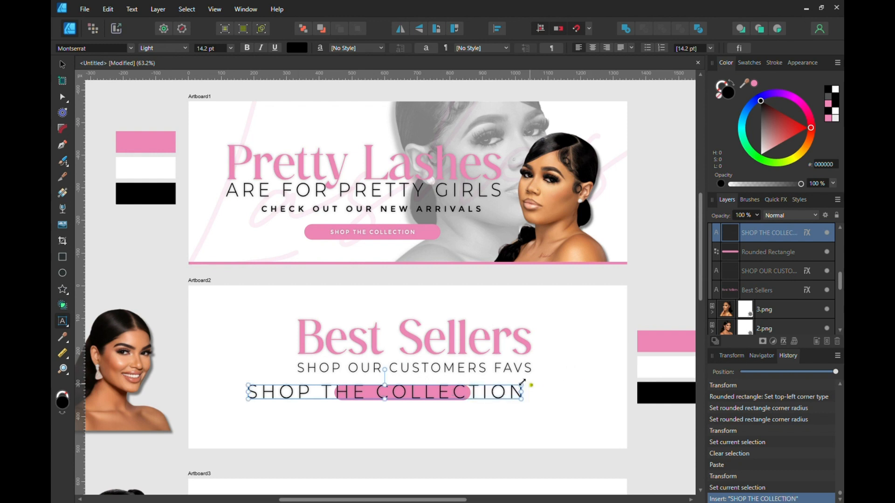
Scale the "SHOP THE COLLECTION" text down to 5.7 pt and center it inside the pink button
drag(522, 385, 434, 394)
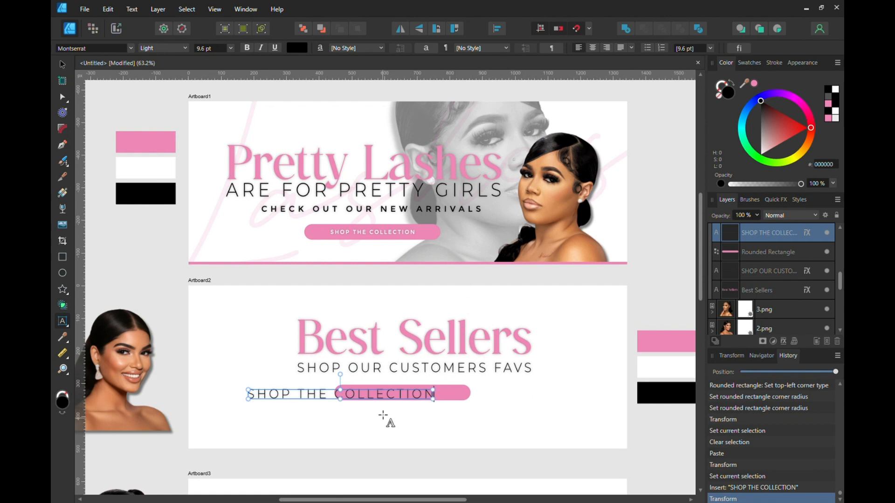
click(412, 394)
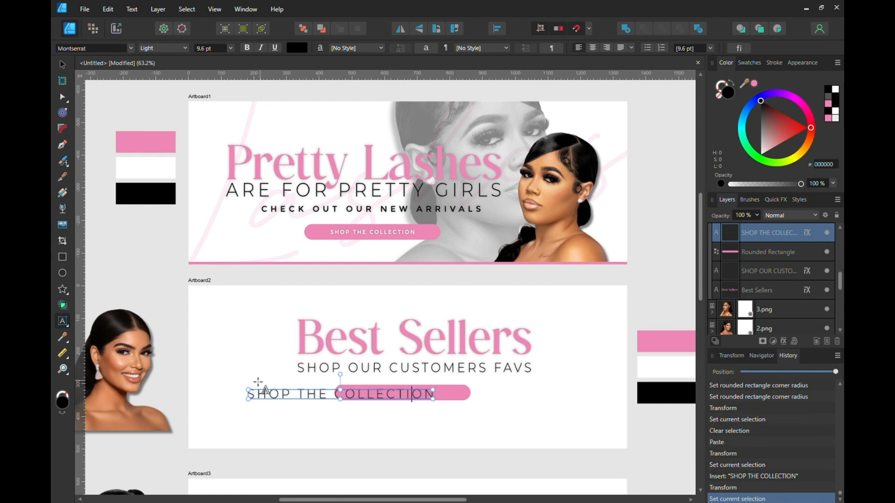
drag(248, 395, 298, 395)
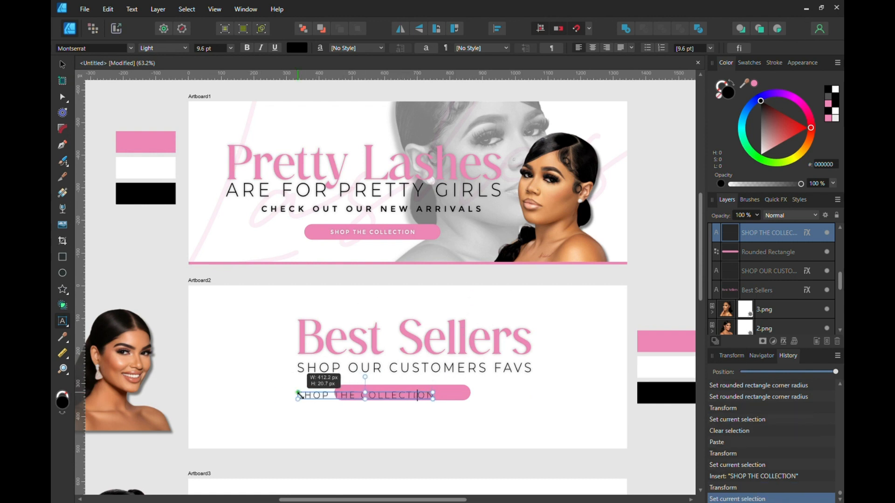
click(62, 64)
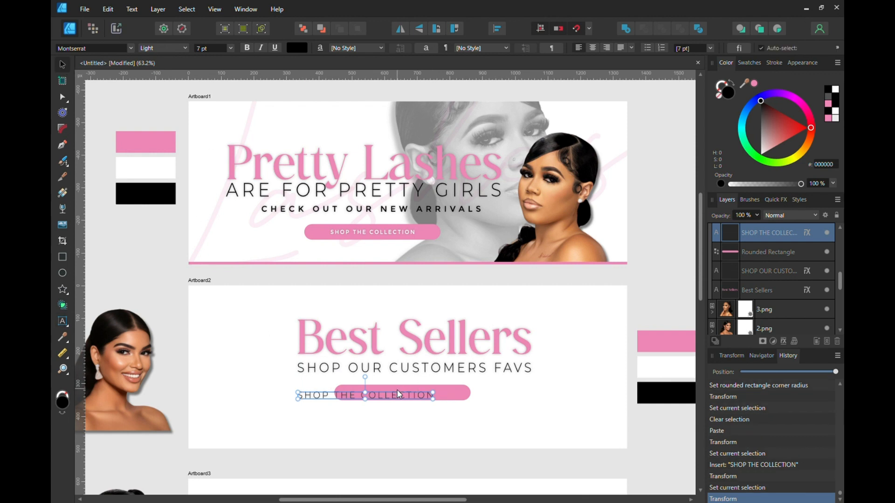
drag(399, 396, 430, 394)
Recolor the "SHOP THE COLLECTION" button text white by sampling the white palette swatch beside Artboard2
double_click(428, 391)
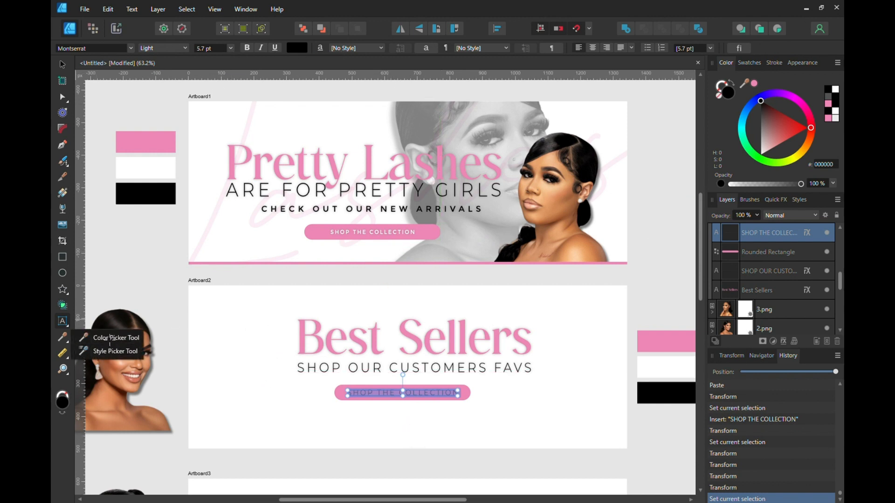
click(62, 338)
click(645, 361)
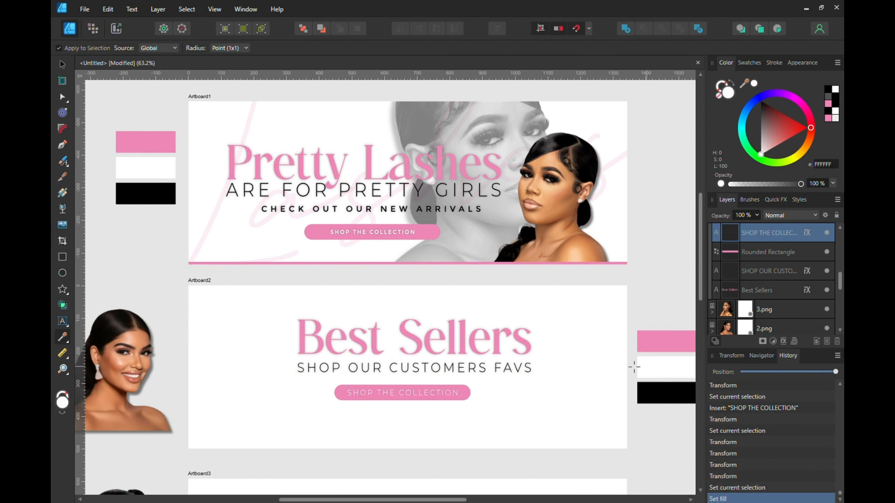
click(63, 64)
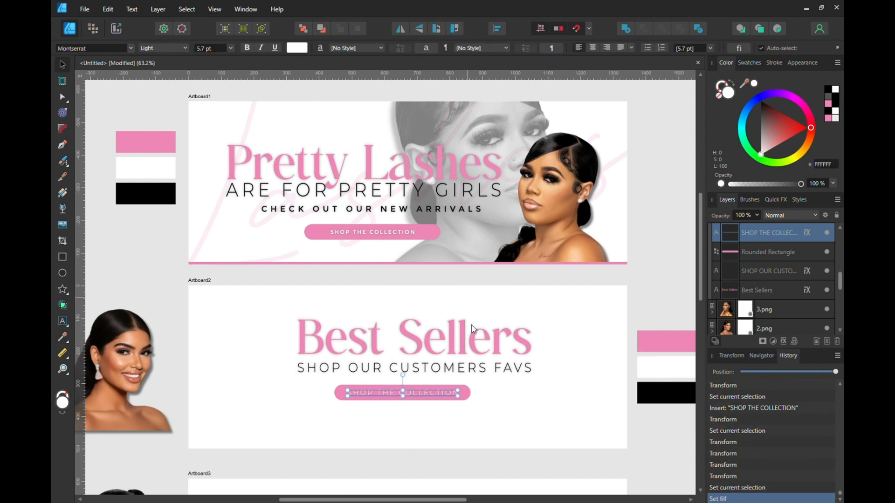
Set the "SHOP THE COLLECTION" text on Artboard2 to Regular weight and scale it down to 5 pt within the pink button
click(408, 395)
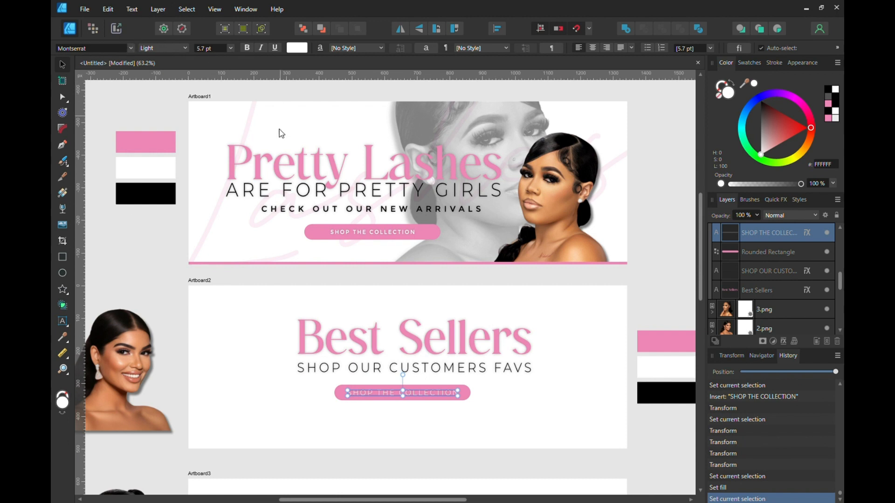
click(247, 48)
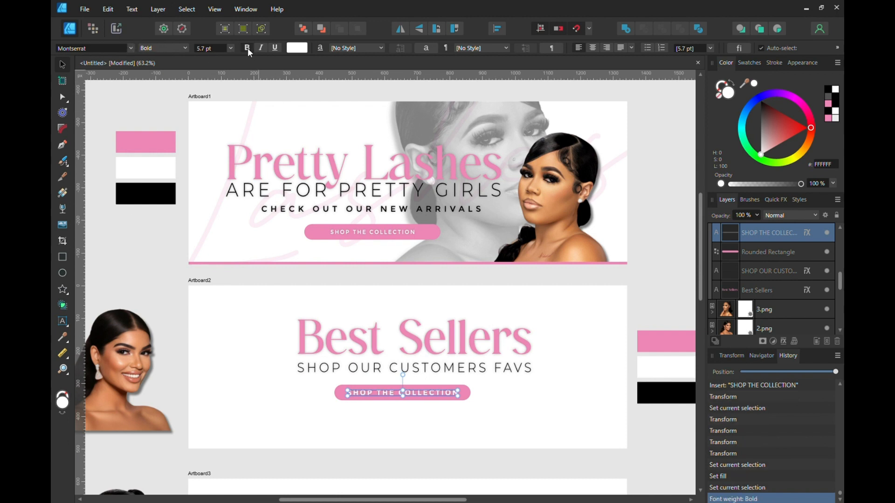
click(248, 48)
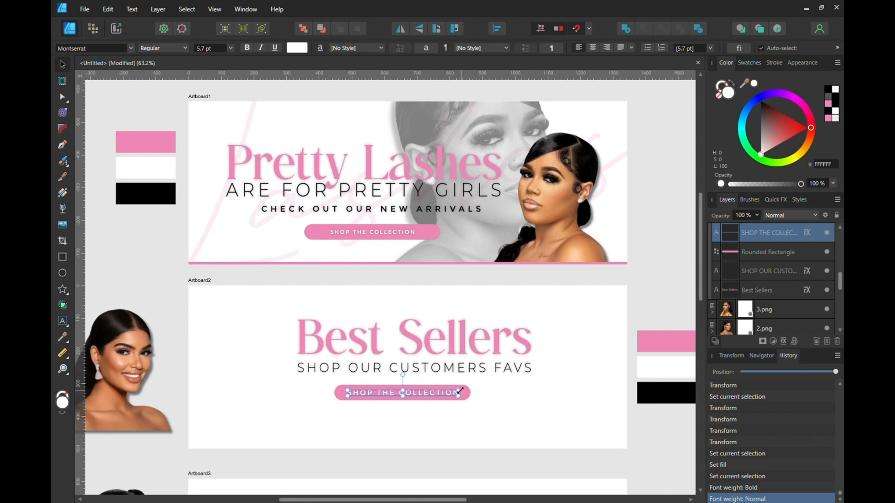
drag(455, 392, 438, 396)
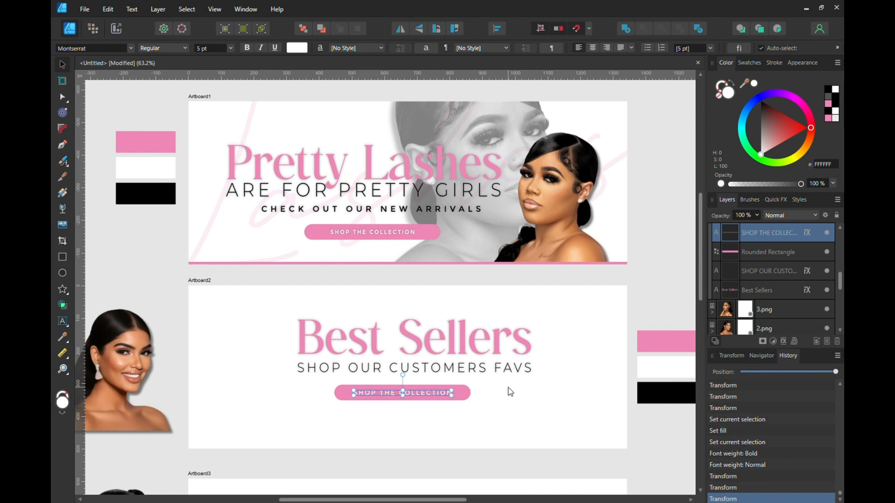
click(509, 385)
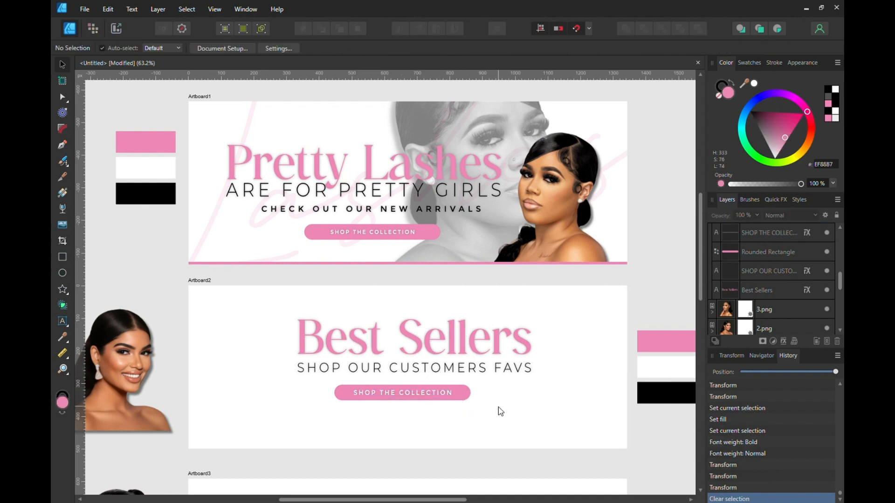
Place the smiling woman's photo in Artboard2's lower-left corner and shift the headline, subtitle and button right and slightly down to clear her
click(136, 359)
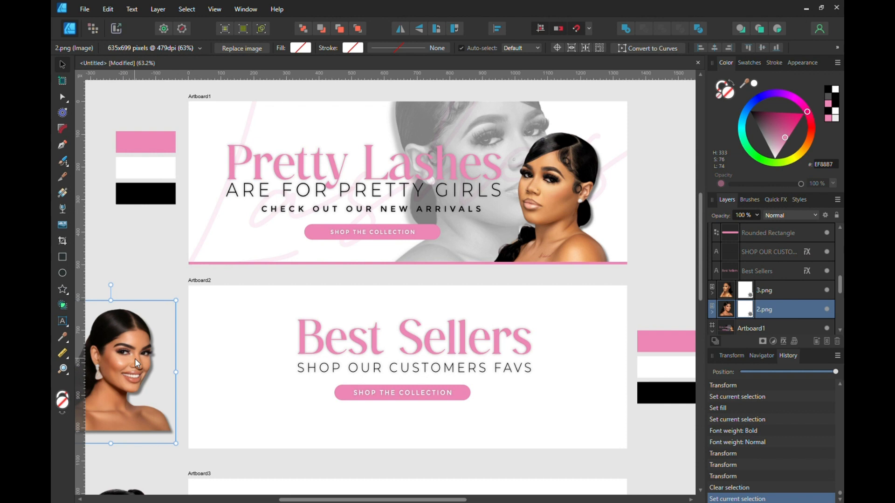
drag(135, 359, 275, 383)
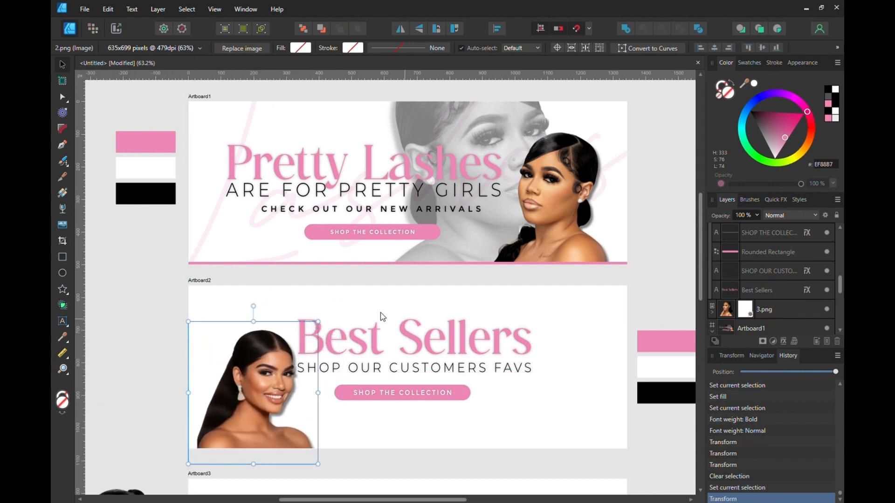
click(536, 305)
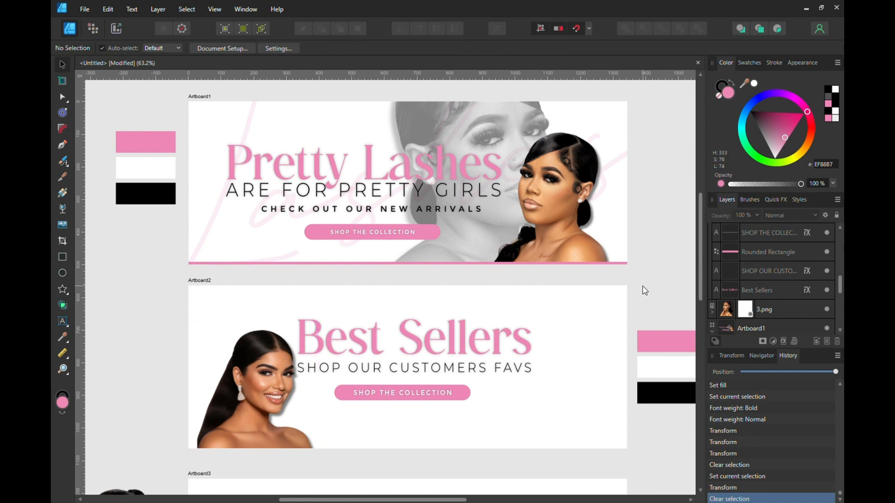
drag(642, 286, 262, 423)
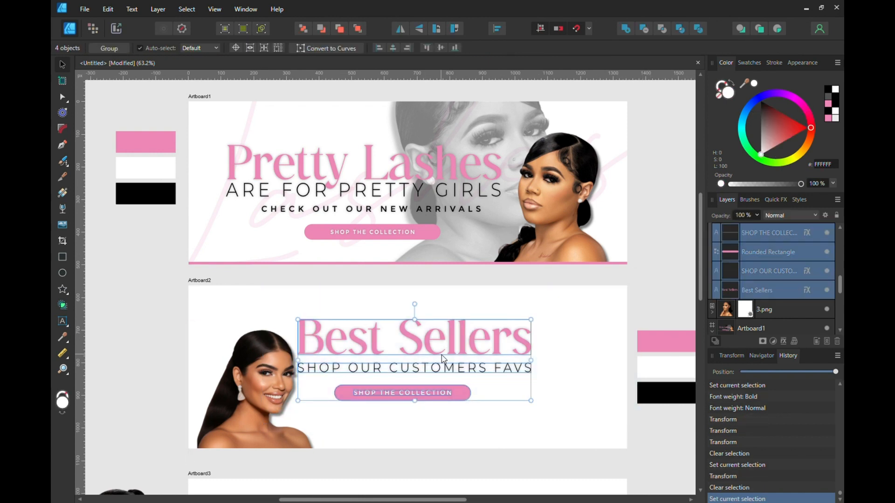
drag(441, 359, 463, 361)
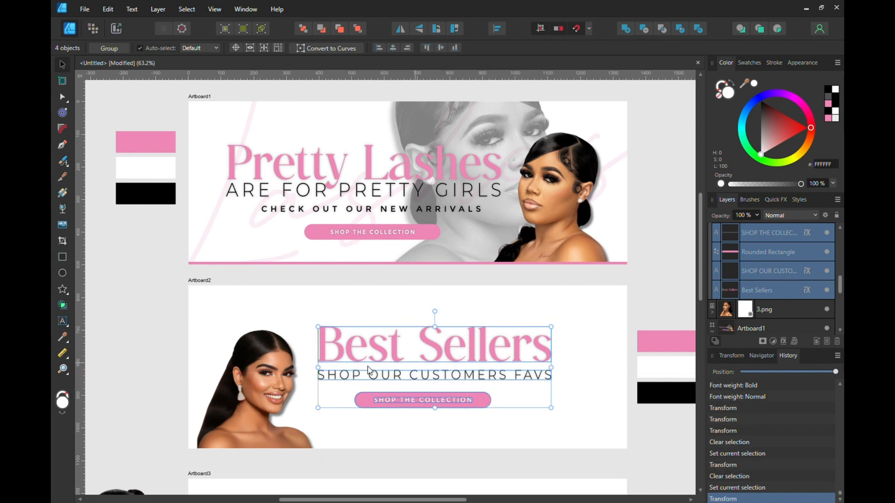
Duplicate the woman's photo and move the copy over the right end of the "Best Sellers" headline on Artboard2
right_click(273, 385)
click(195, 121)
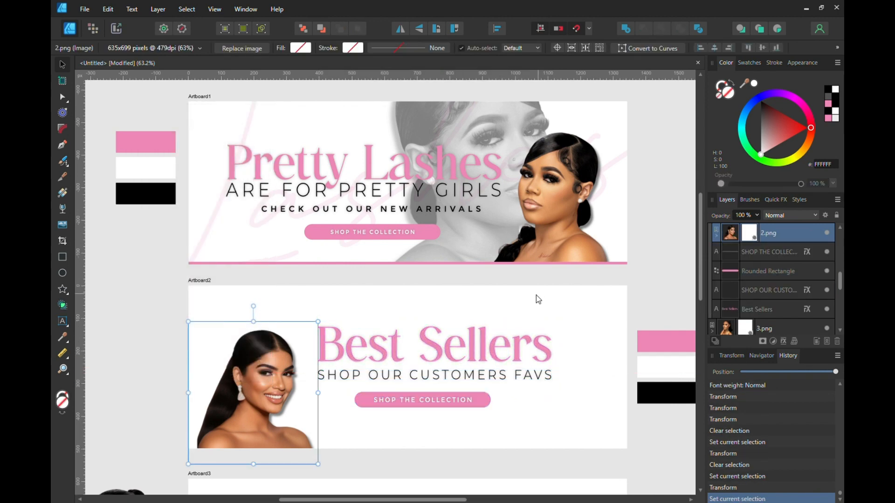
click(518, 310)
right_click(519, 293)
click(429, 54)
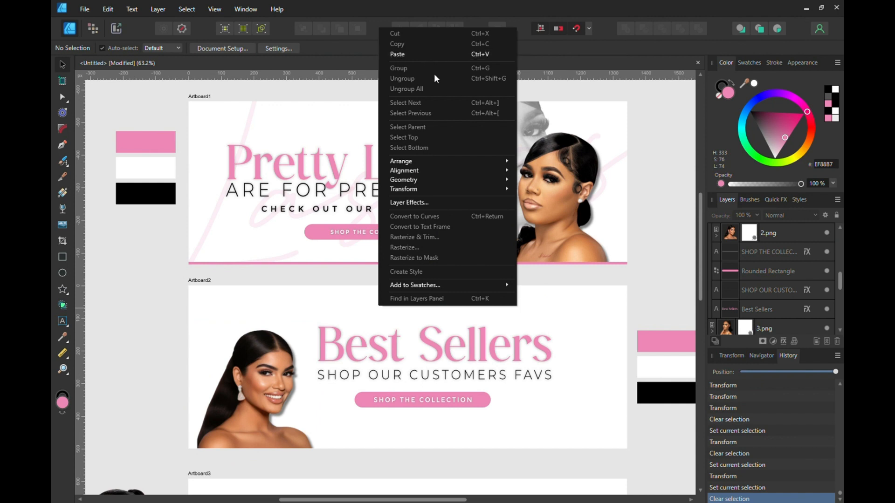
drag(250, 359, 496, 327)
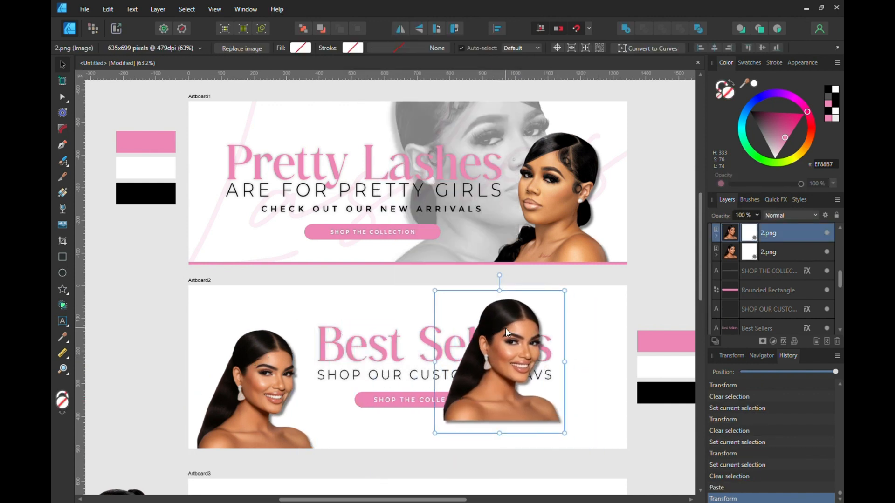
Flip the duplicated photo of the woman horizontally so she faces left
right_click(506, 328)
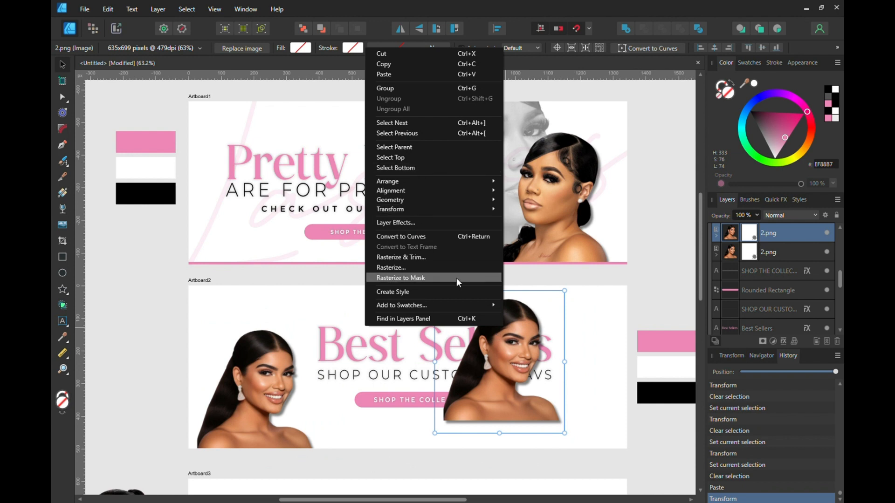
mouse_move(445, 210)
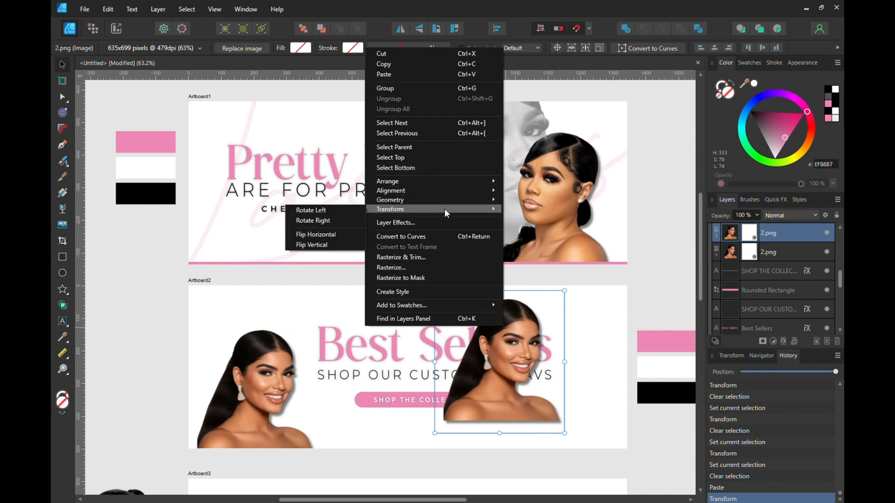
click(330, 235)
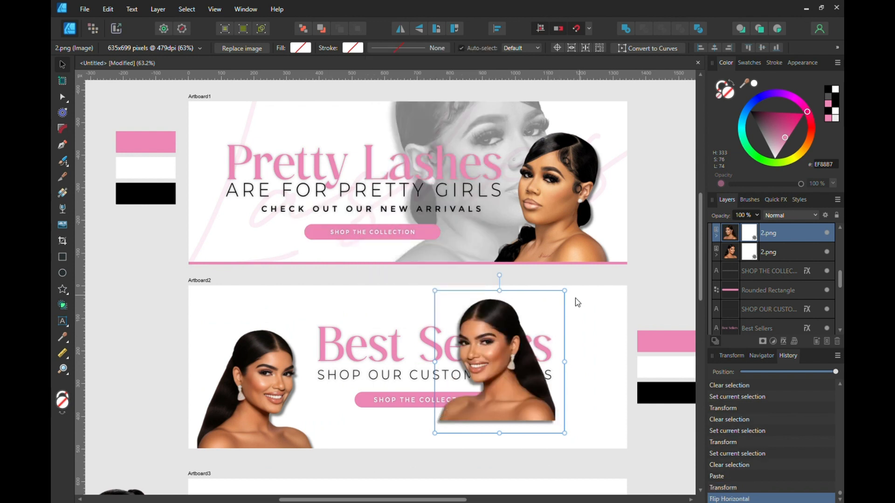
Enlarge the flipped photo copy to 124% and position it so her face fills the right end of Artboard2
drag(565, 290, 643, 196)
drag(545, 347, 556, 418)
drag(658, 267, 699, 220)
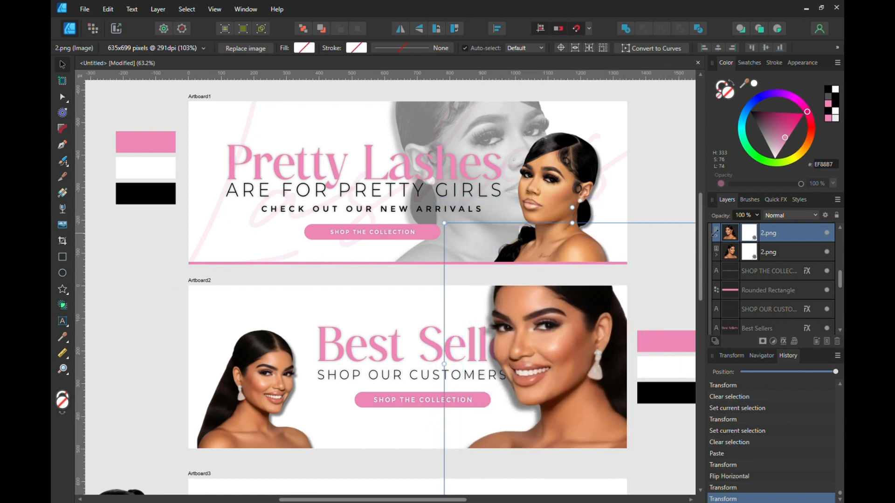
drag(545, 345, 552, 383)
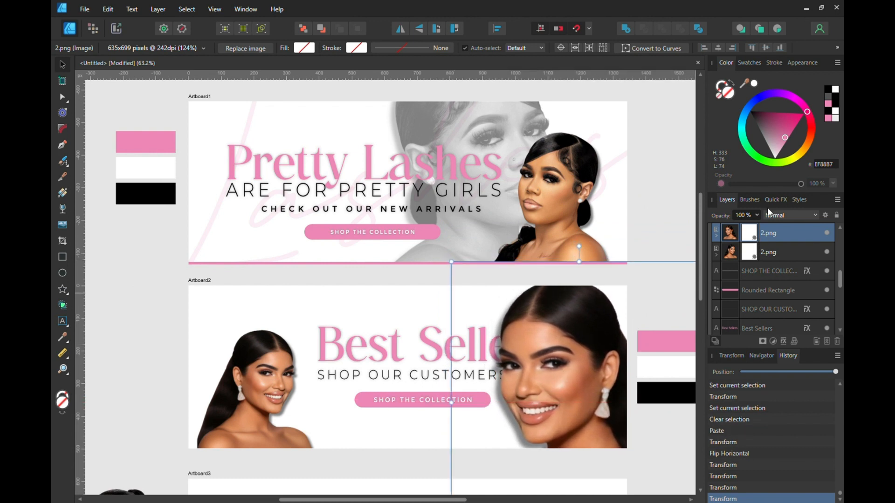
Turn the enlarged photo copy greyscale with the dark grey 515151 fill and lower its layer opacity to 56%
click(832, 98)
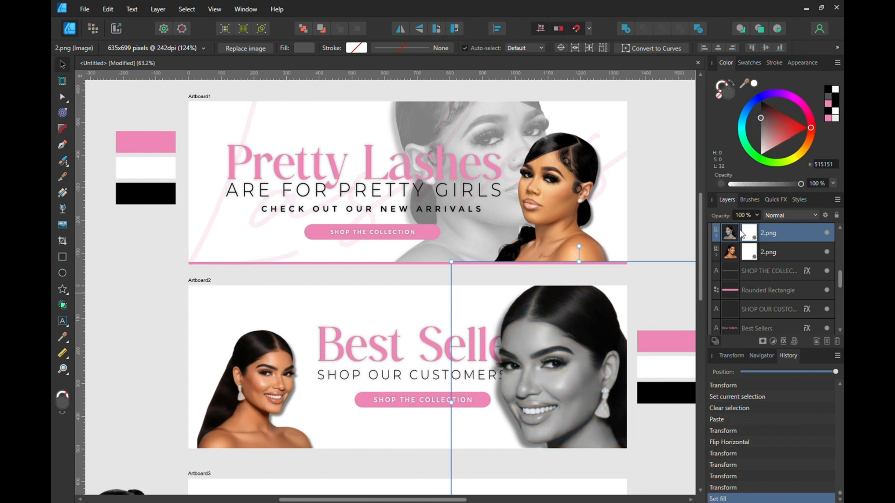
click(756, 215)
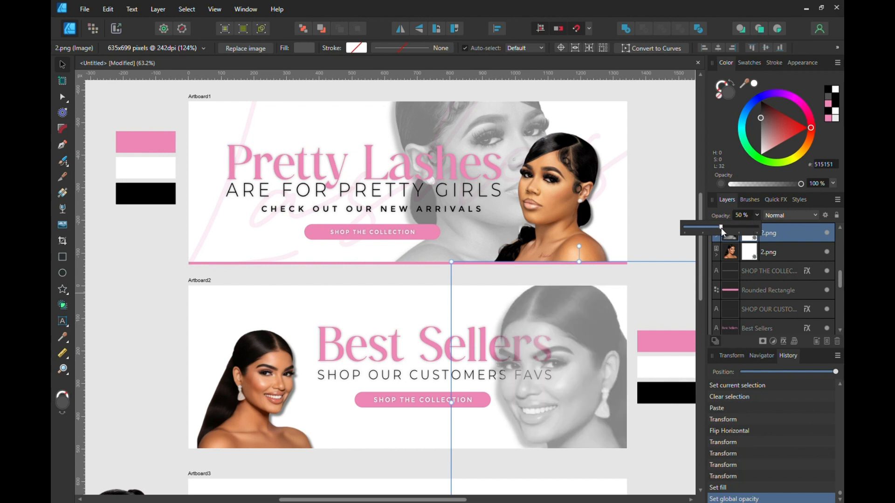
mouse_move(720, 228)
mouse_down()
mouse_move(732, 232)
mouse_move(725, 232)
mouse_up()
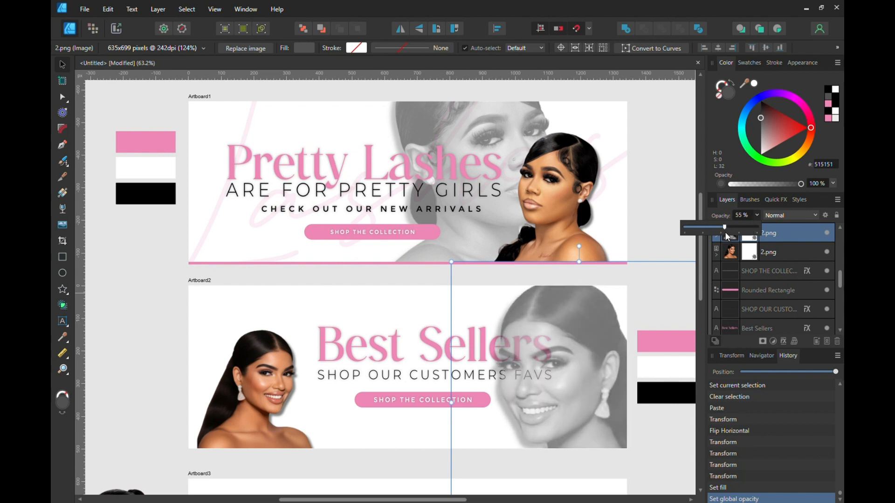
click(674, 221)
Send the faded grey photo to the back of Artboard2, behind the headline and subtitle
click(576, 408)
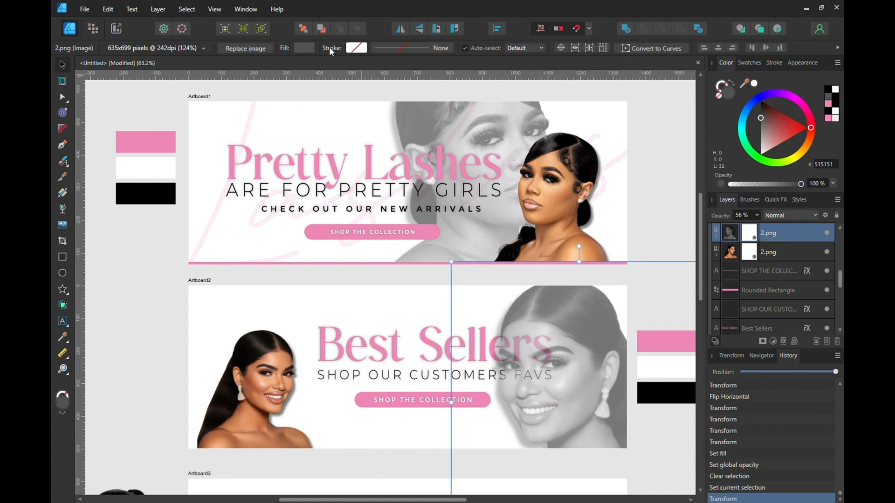
click(302, 30)
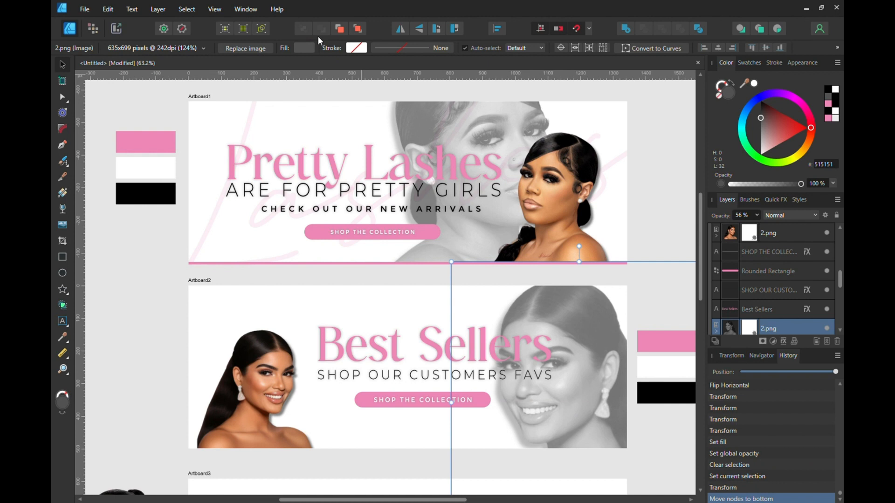
click(415, 279)
Enlarge the color photo of the woman to 69% and keep it seated in Artboard2's lower-left corner
click(258, 376)
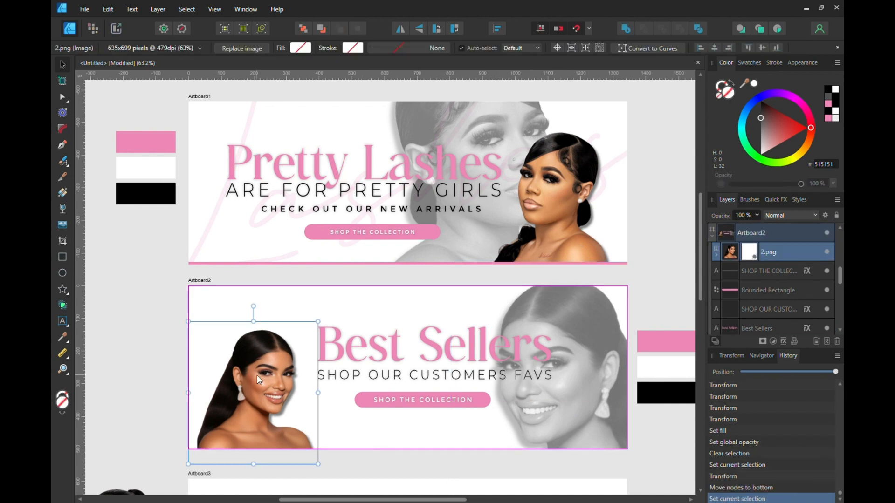
drag(318, 321, 324, 305)
drag(291, 354, 289, 351)
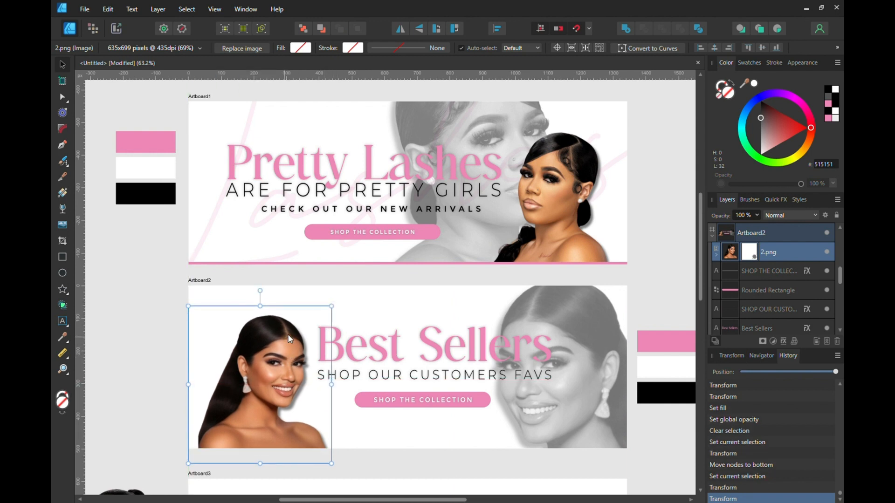
click(398, 317)
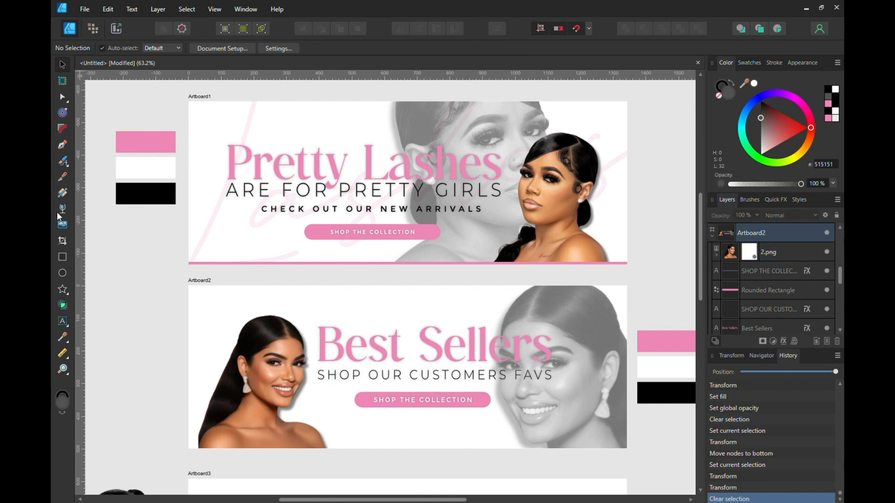
Copy the pink "Best Sellers" headline on Artboard2 and paste a duplicate of it
click(384, 354)
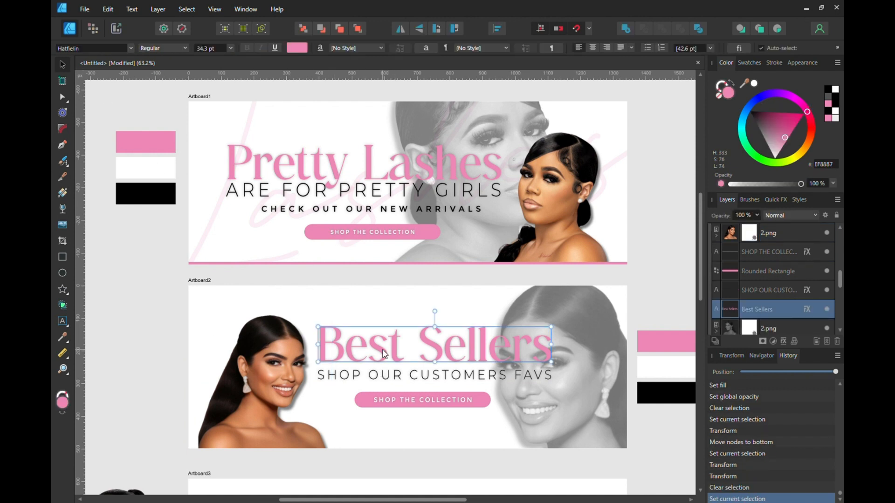
right_click(383, 351)
click(299, 84)
click(246, 296)
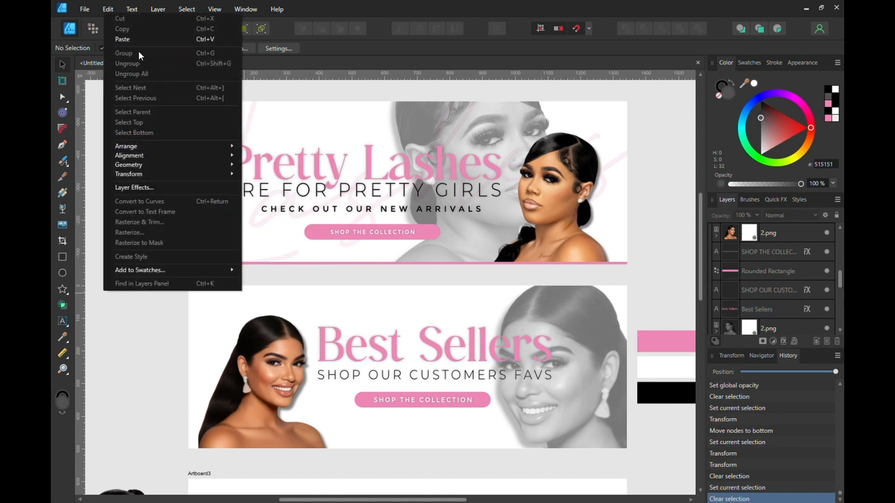
click(132, 40)
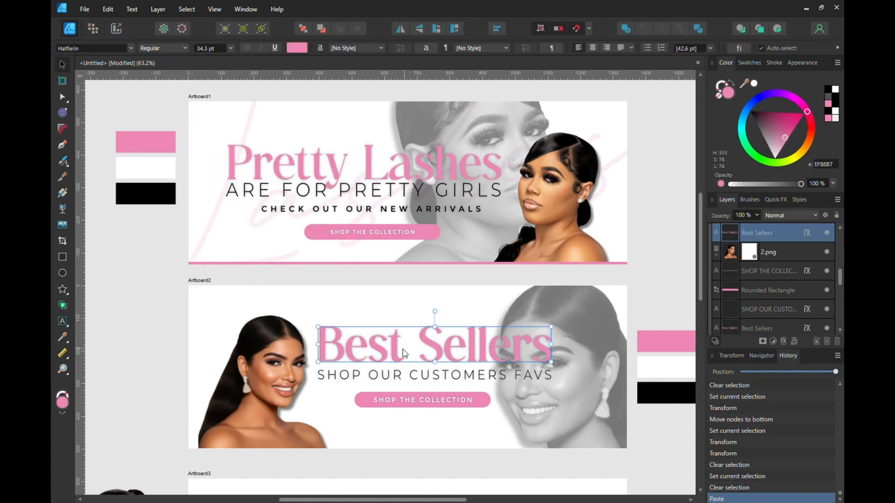
Offset the duplicated headline to the lower left, retype its wording as "Best sellers" and select all of its text
drag(403, 349, 371, 362)
triple_click(371, 362)
text(B)
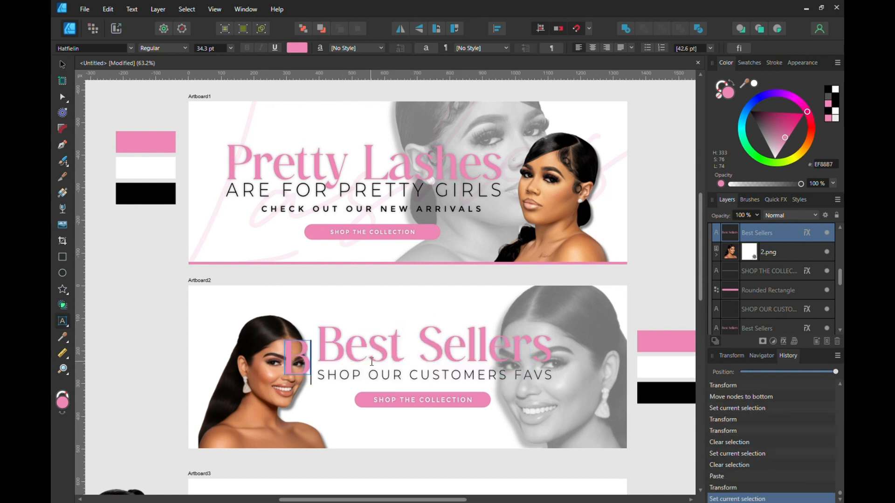
text(E)
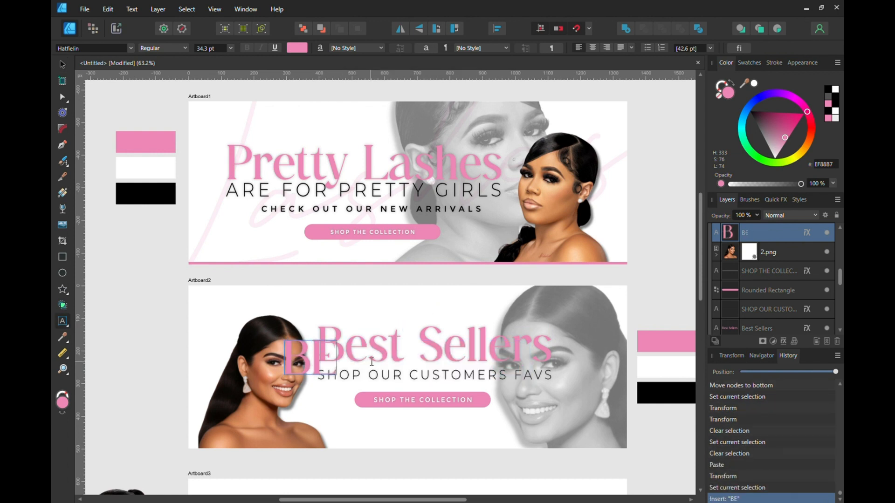
key(BackSpace)
text(est)
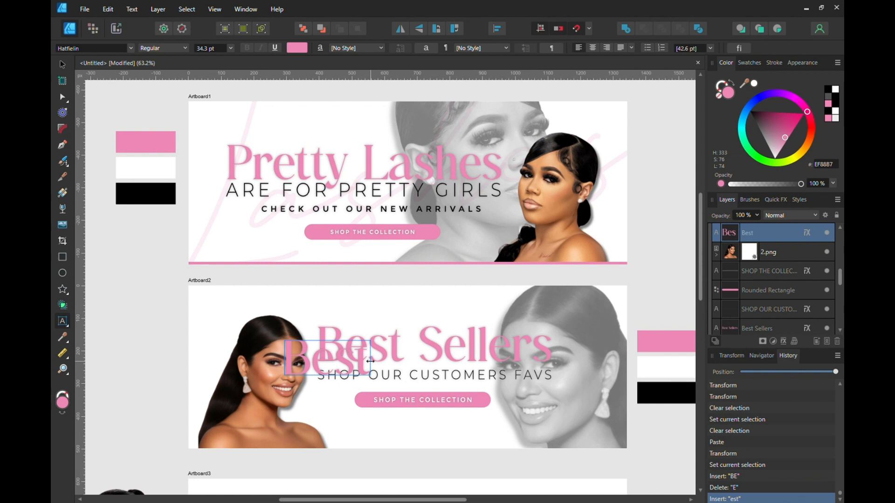
text( sa)
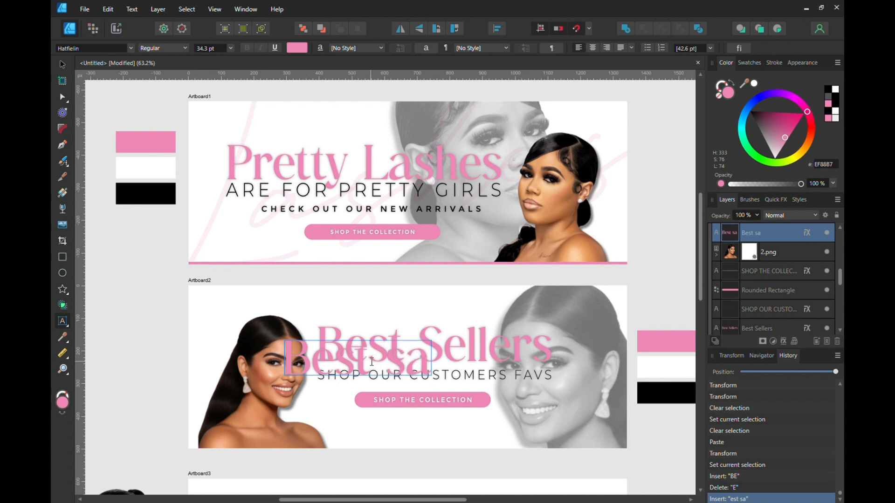
key(BackSpace)
text(ellers)
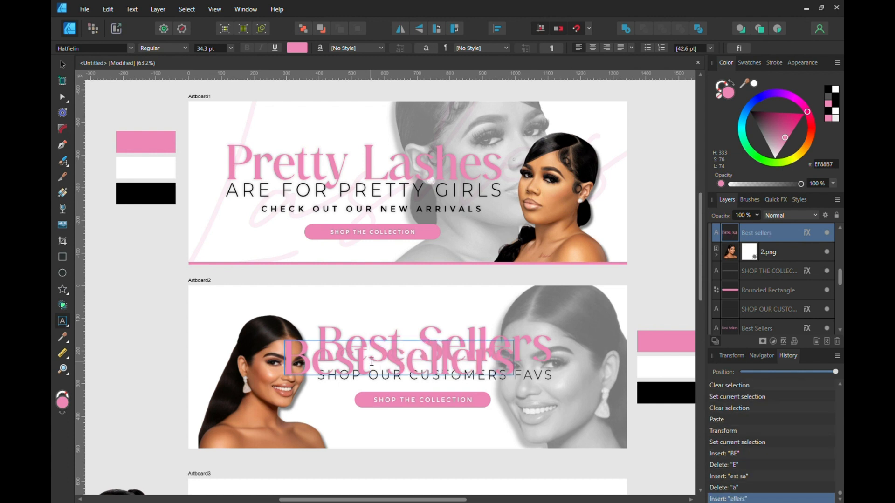
key(ctrl+a)
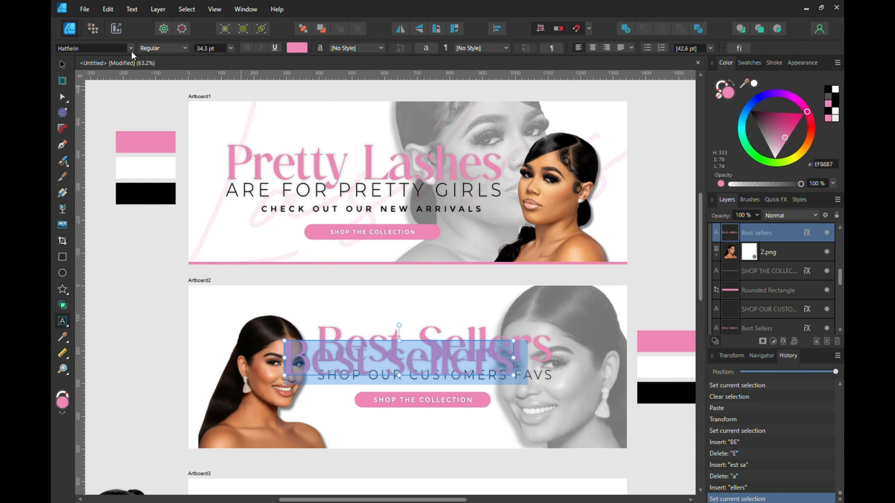
Change the duplicated "Best sellers" text to the Script style of the Angelic Bonques Free font
click(130, 49)
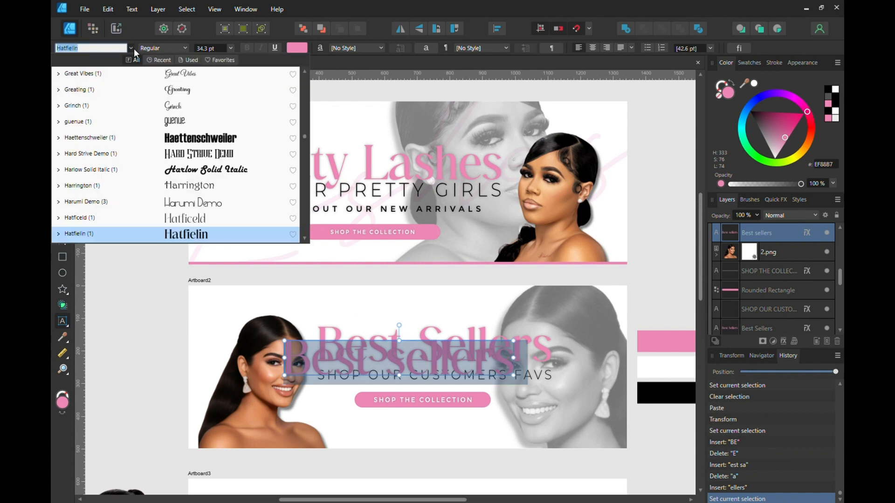
click(191, 61)
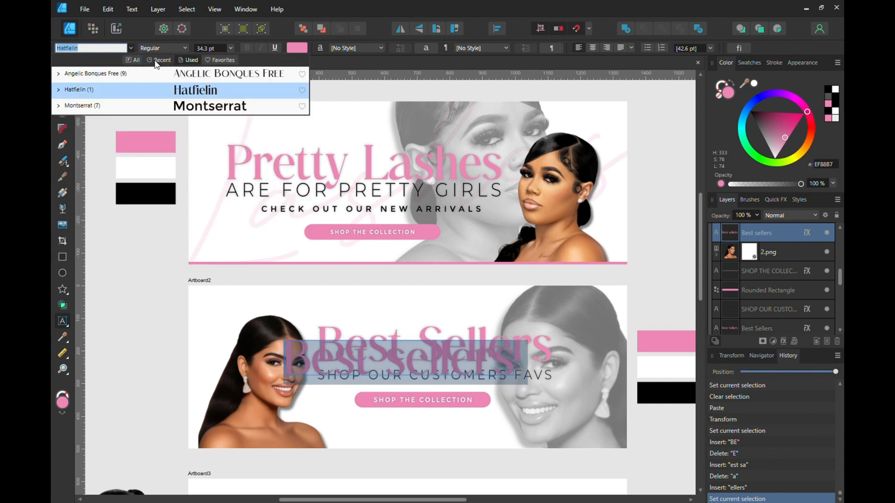
click(57, 73)
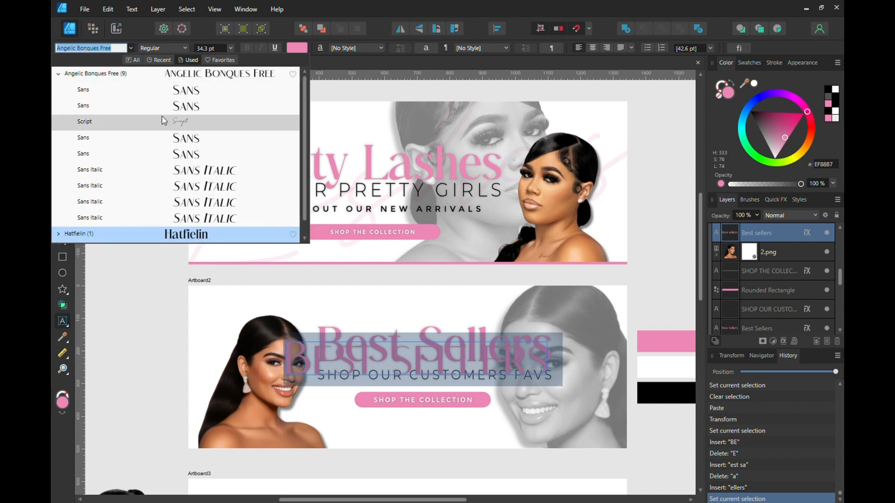
click(175, 121)
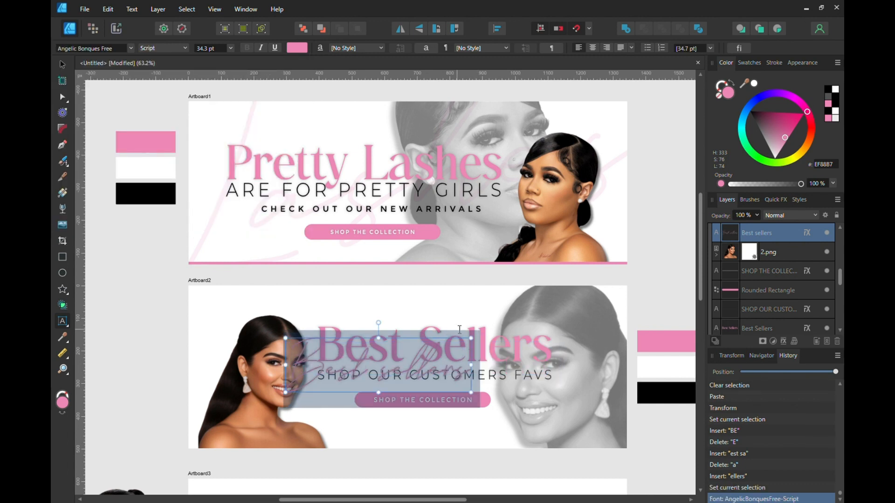
click(450, 350)
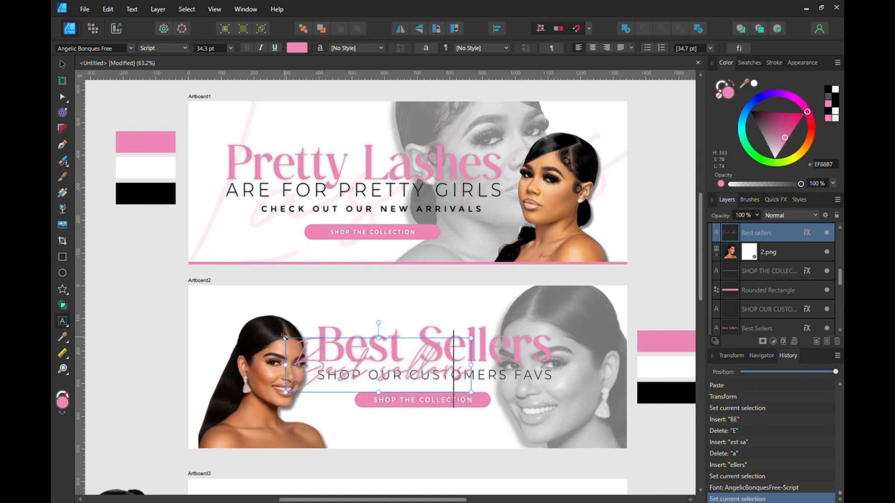
Enlarge the script "Best sellers" text to 77.4 pt and reposition it across Artboard2
drag(285, 336, 52, 271)
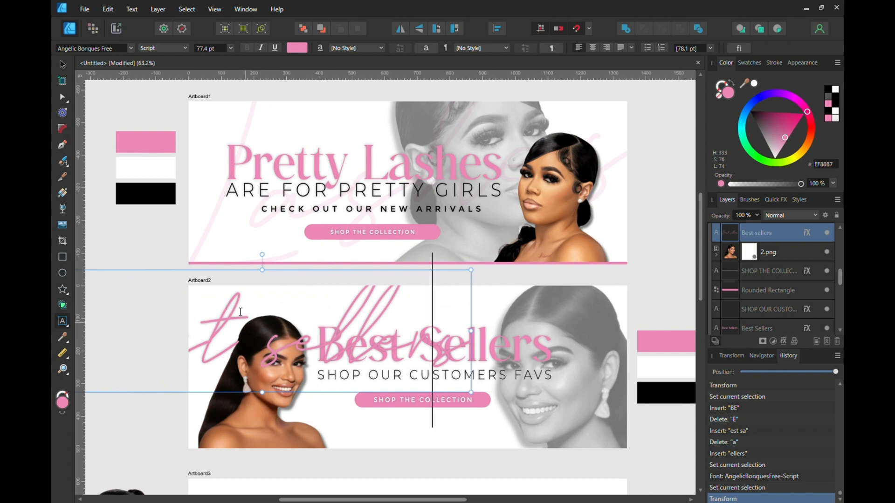
click(62, 65)
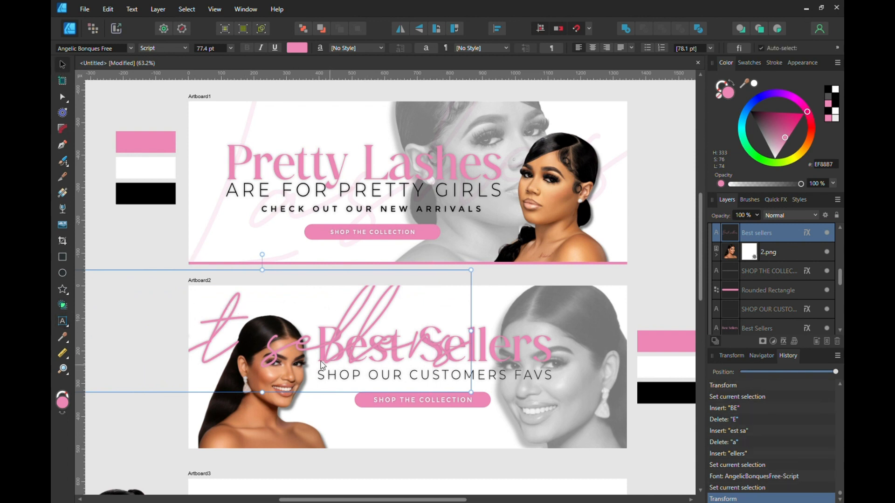
drag(321, 365, 448, 406)
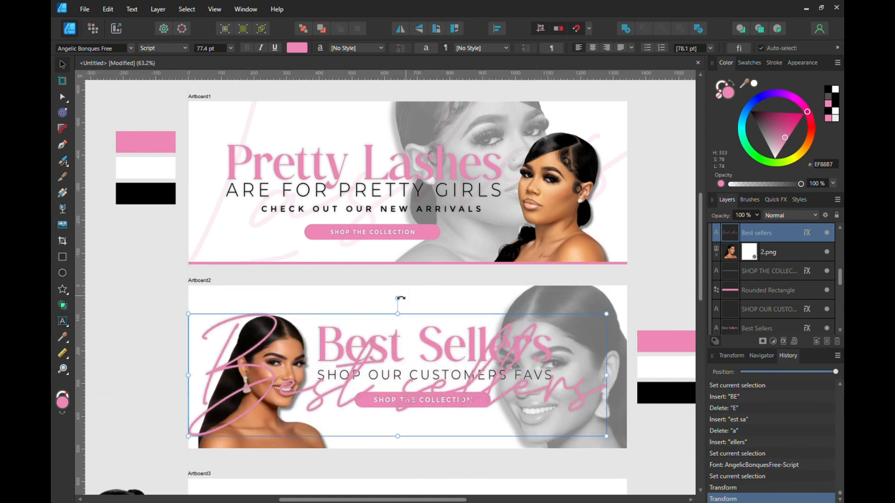
Tilt the script text slightly counterclockwise, stretch it past both sides of Artboard2 and increase its height to 82.6 pt
mouse_move(394, 297)
mouse_down()
mouse_move(375, 296)
mouse_move(389, 290)
mouse_up()
mouse_move(299, 372)
mouse_down()
mouse_move(294, 355)
mouse_move(285, 364)
mouse_move(291, 359)
mouse_up()
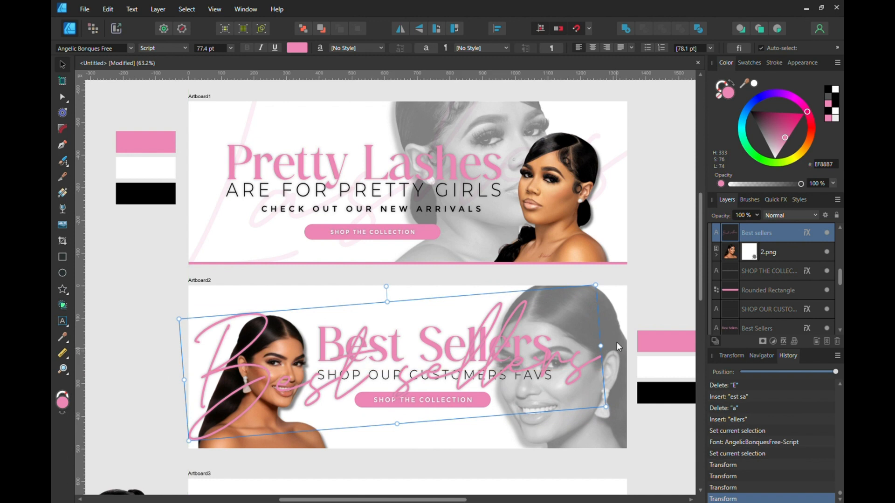
drag(604, 343, 649, 342)
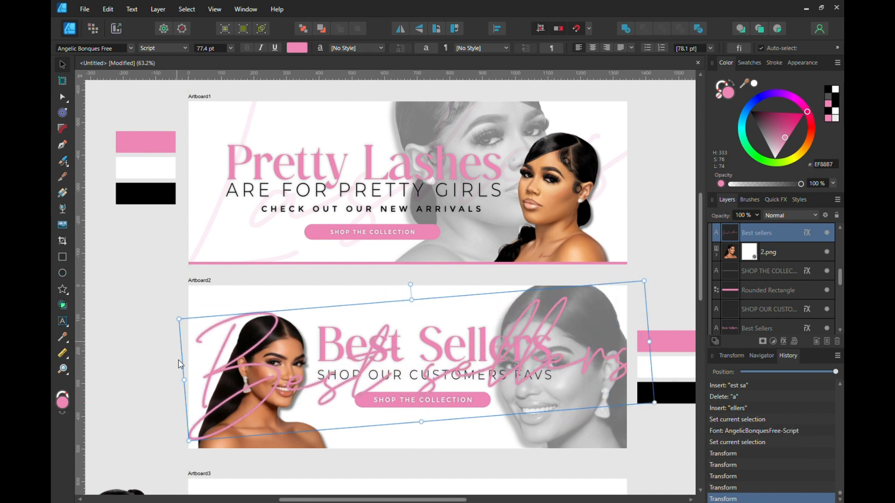
drag(186, 381, 170, 382)
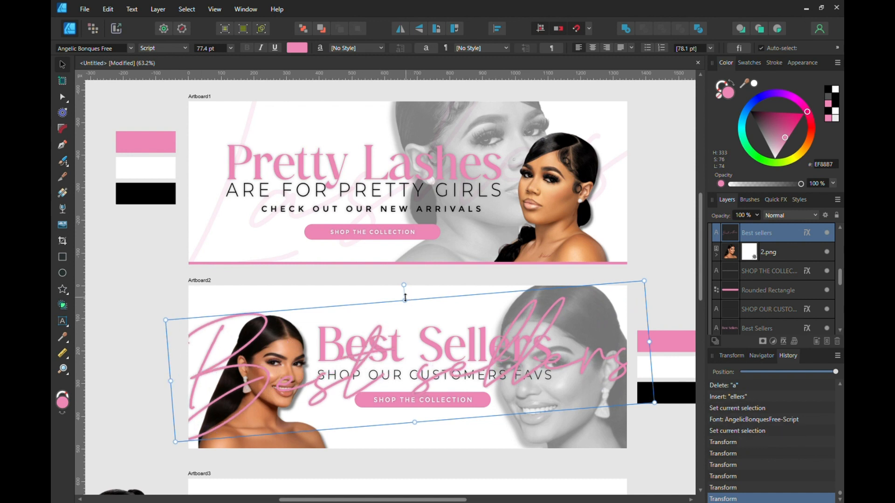
drag(404, 300, 405, 291)
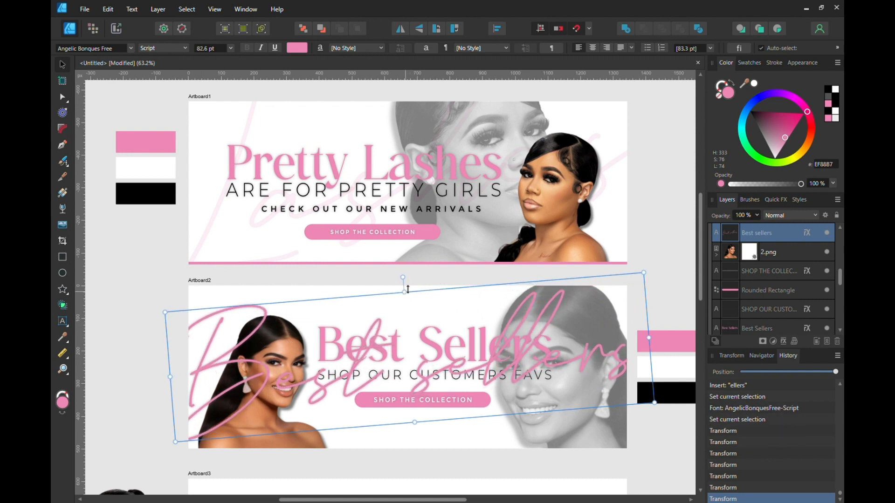
Move the script text three layers down, behind the color photo and the button, and set its opacity to 25%
click(320, 29)
click(320, 29)
click(320, 29)
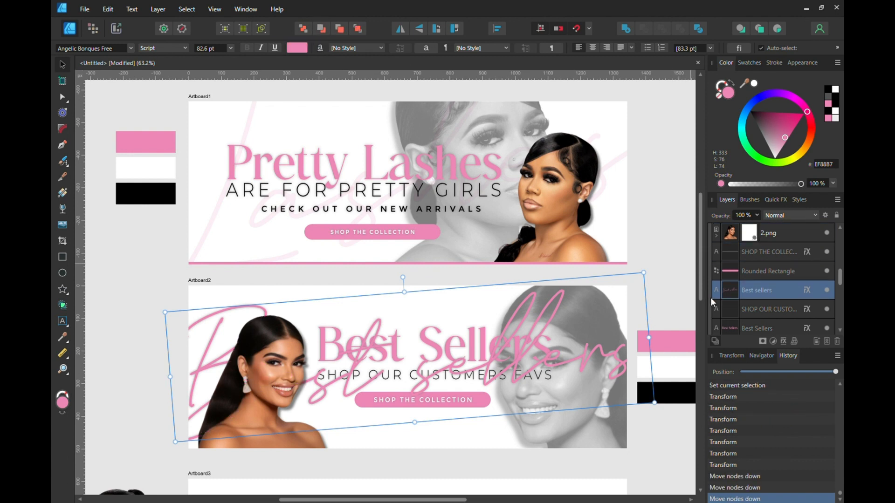
drag(757, 215, 703, 226)
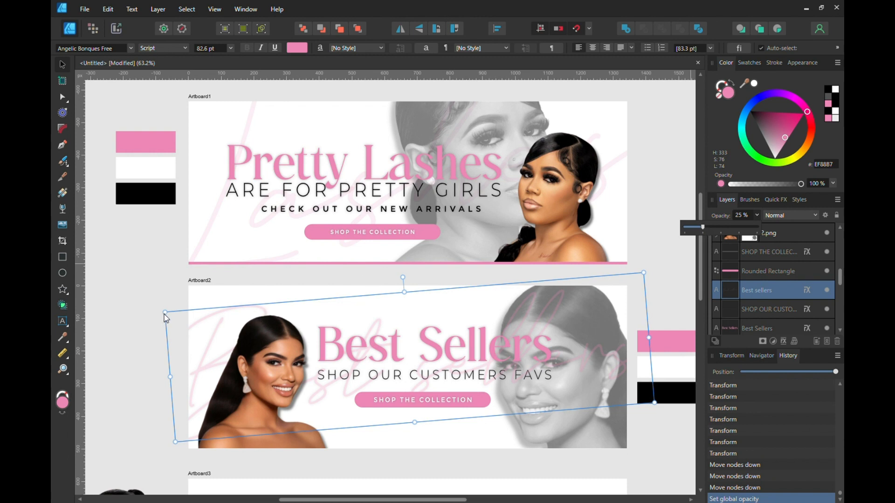
Enlarge the faded script text slightly to 83.3 pt, nudge it, and shorten its wording to "Best"
drag(166, 316, 161, 312)
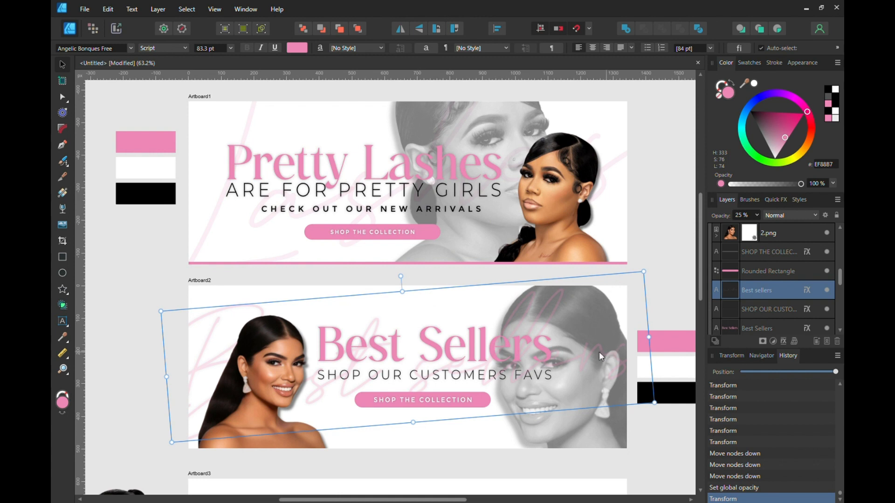
drag(591, 348, 586, 350)
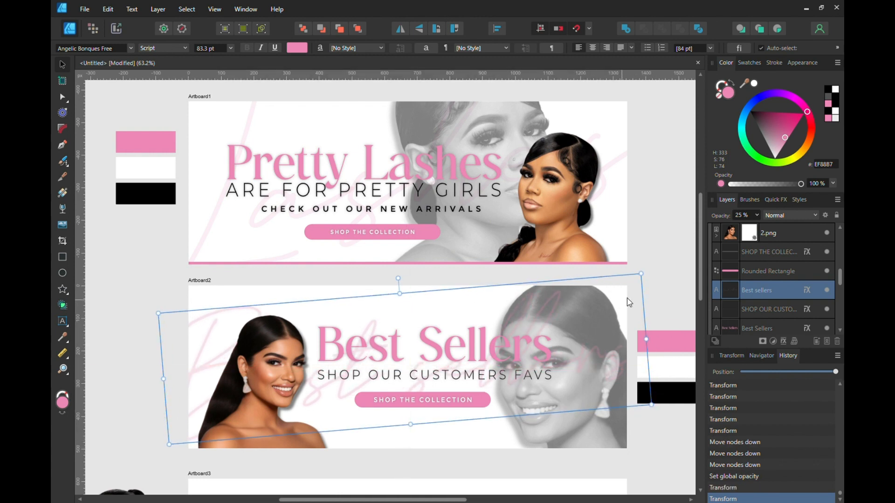
double_click(587, 337)
key(BackSpace)
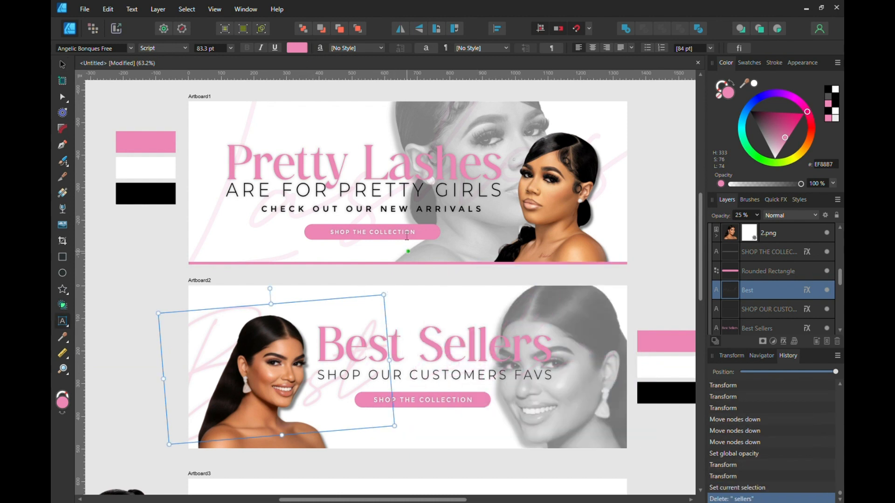
key(Escape)
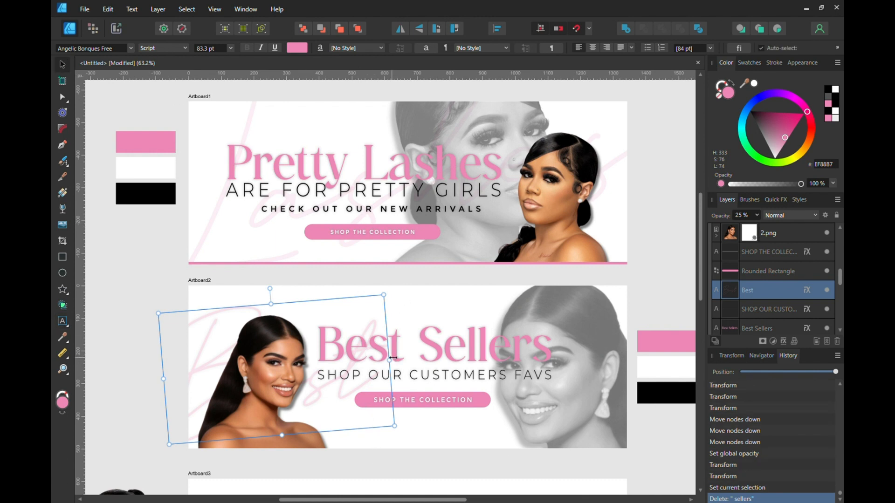
Widen the faded "Best" text, enlarge it to 106.2 pt, rotate it to about 9.6° and reposition it over Artboard2
drag(389, 360, 571, 369)
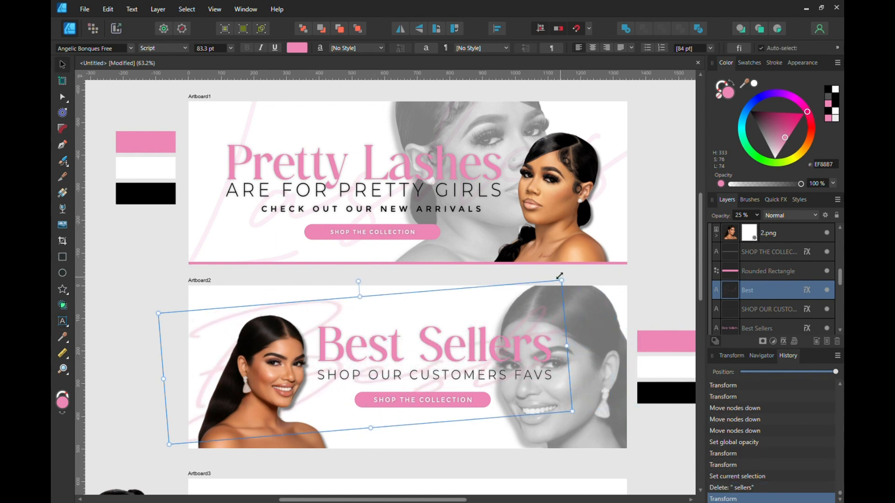
drag(561, 282, 670, 234)
drag(549, 342, 517, 360)
drag(363, 265, 355, 265)
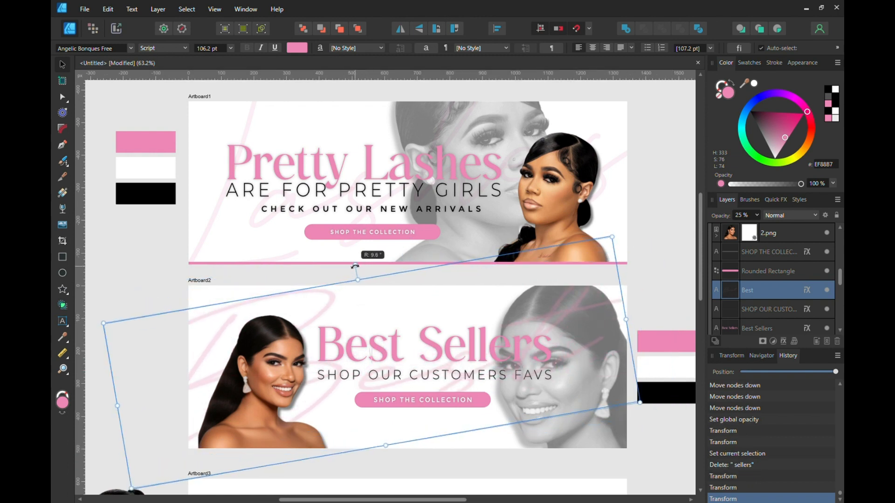
mouse_move(562, 329)
mouse_down()
mouse_move(566, 342)
mouse_move(560, 326)
mouse_up()
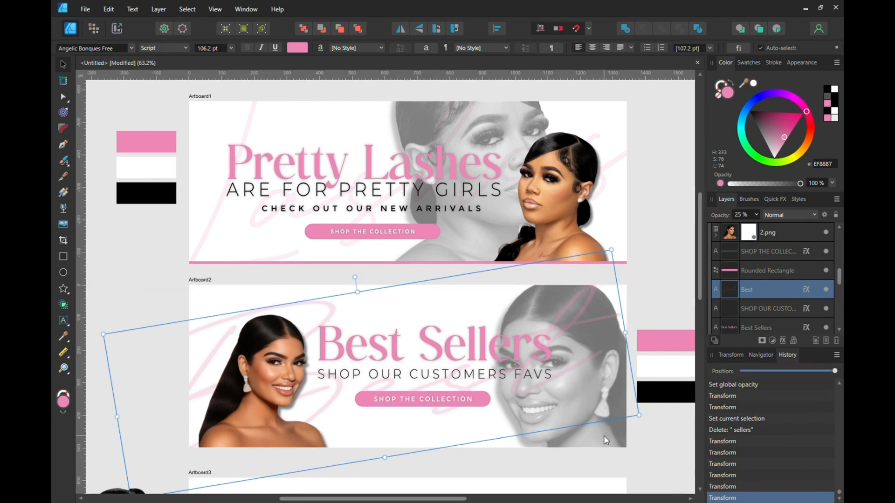
drag(603, 436, 603, 435)
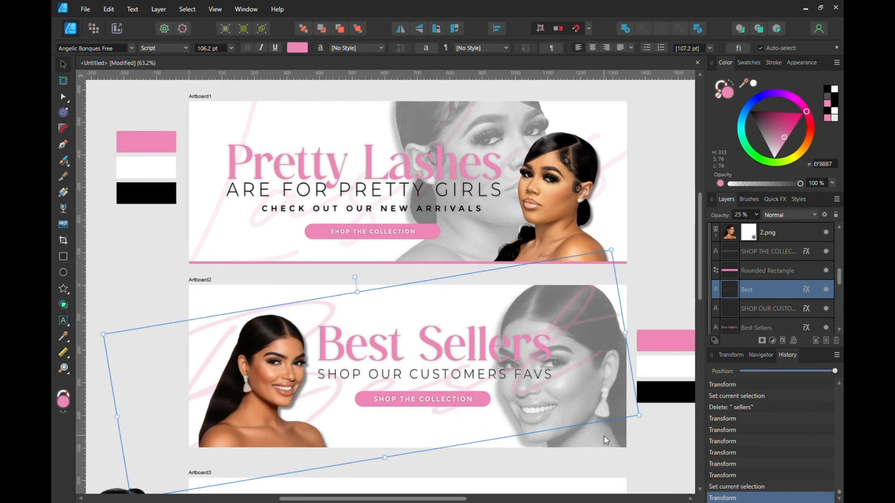
click(630, 442)
click(615, 442)
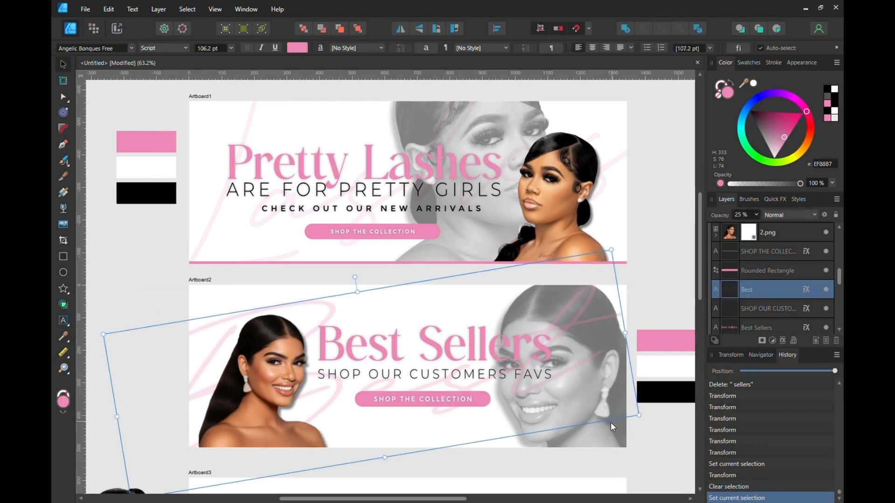
key(t)
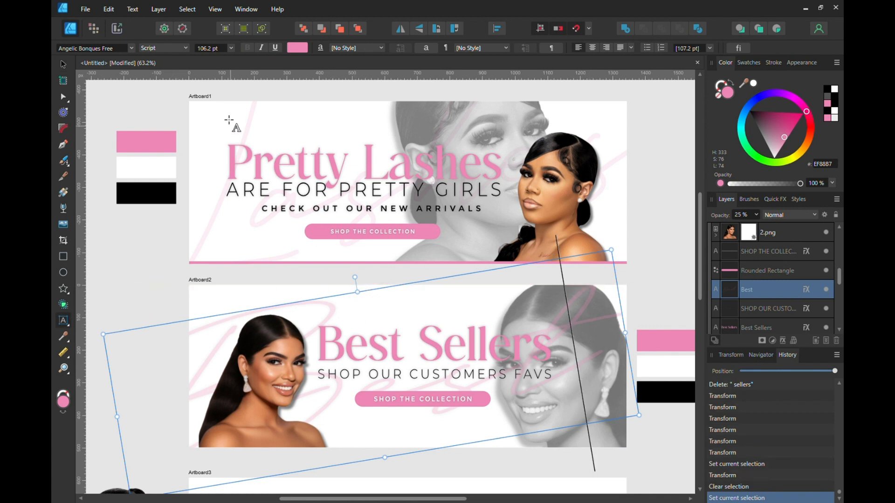
click(63, 64)
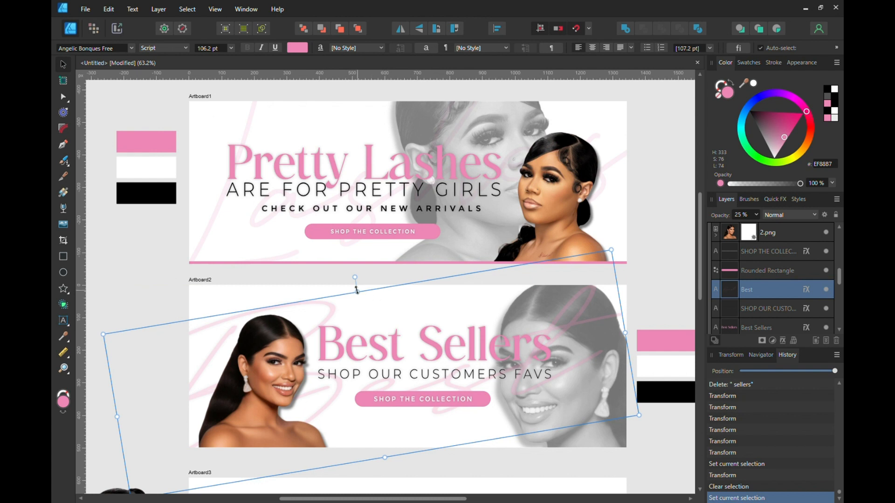
Increase the faded "Best" text's height to 124.9 pt, widen it to the left and reposition it across Artboard2
drag(357, 290, 352, 263)
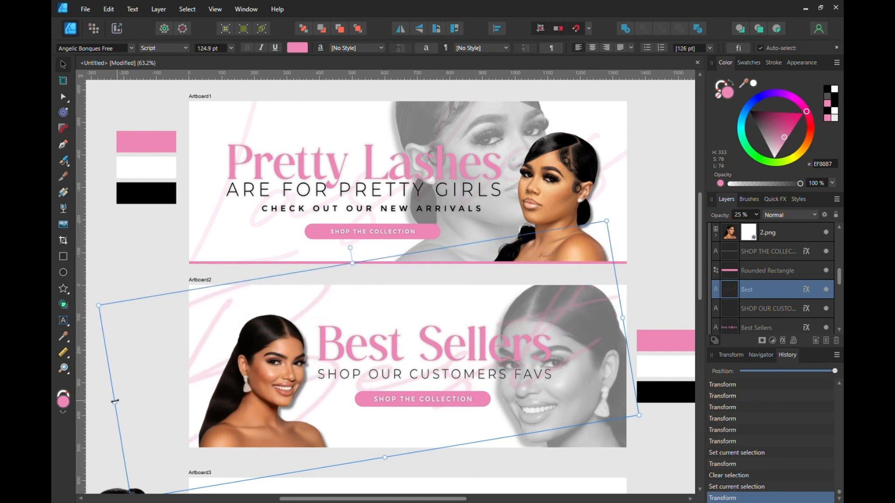
mouse_move(115, 402)
mouse_down()
mouse_move(82, 402)
mouse_move(98, 406)
mouse_up()
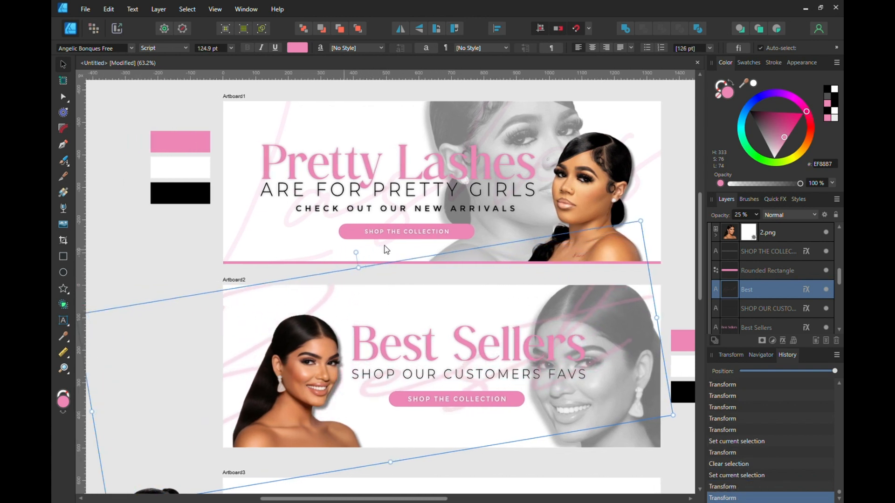
drag(577, 331, 617, 315)
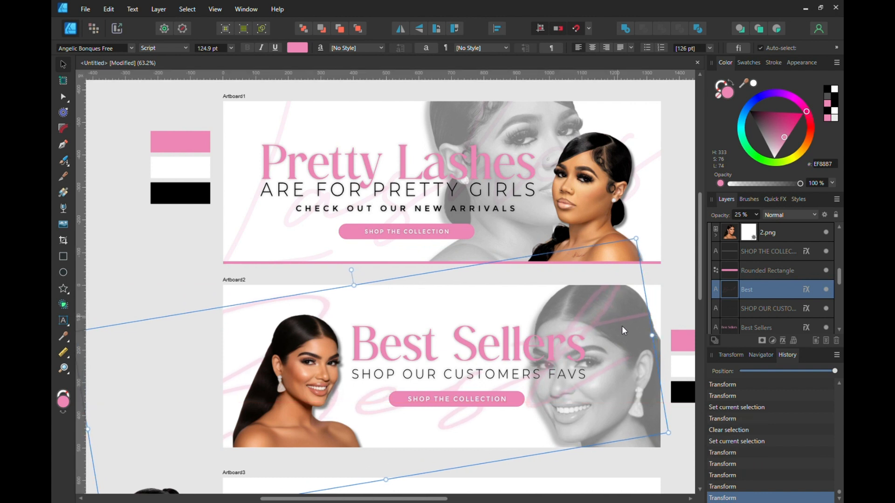
Select the faded grey photo on Artboard2, enlarge it to 138% and reposition it at the banner's right side
click(653, 448)
key(t)
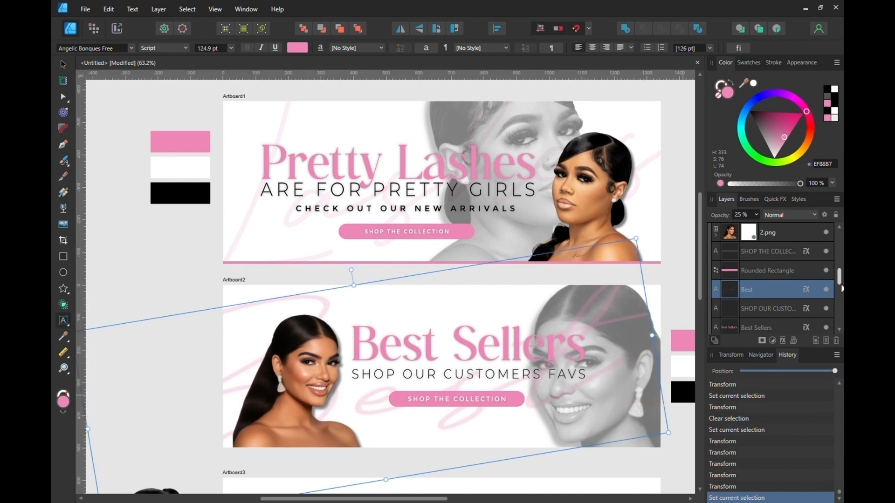
scroll(837, 284, down, 2)
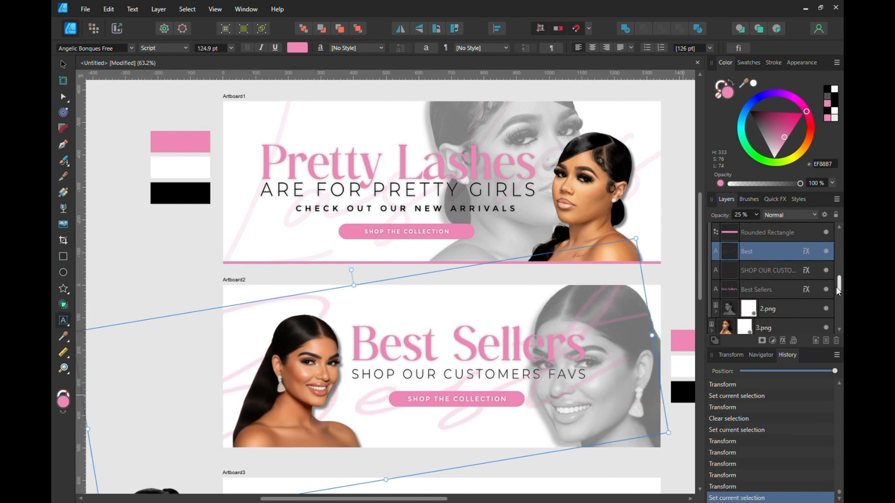
click(731, 309)
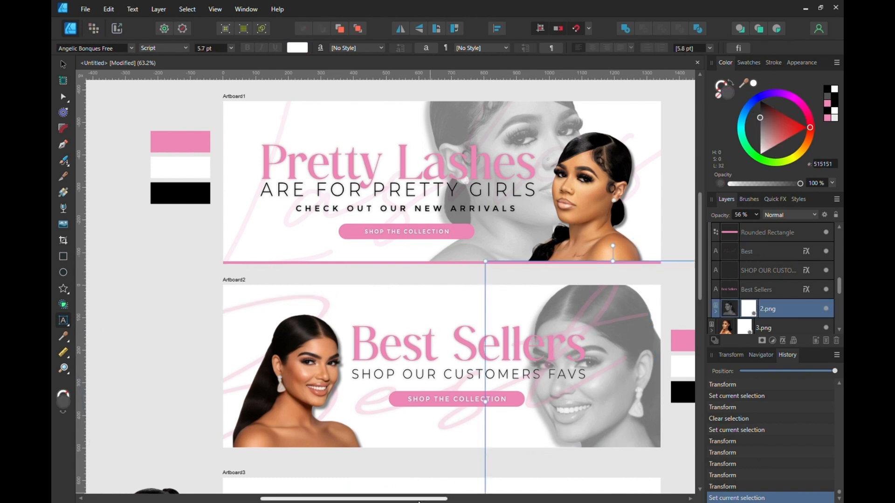
drag(418, 501, 472, 500)
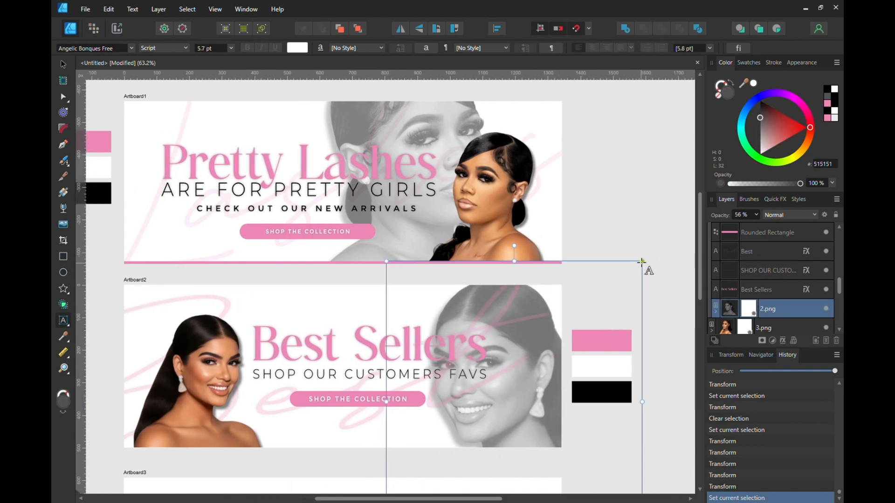
drag(641, 262, 672, 228)
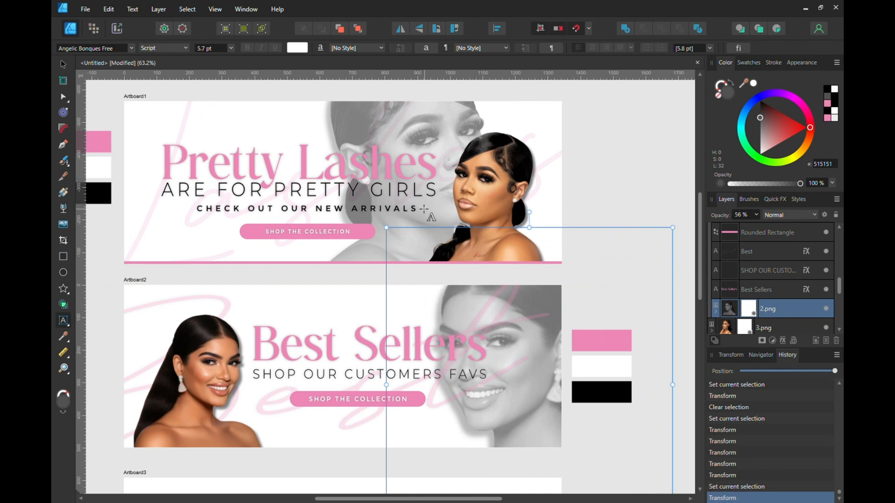
click(63, 64)
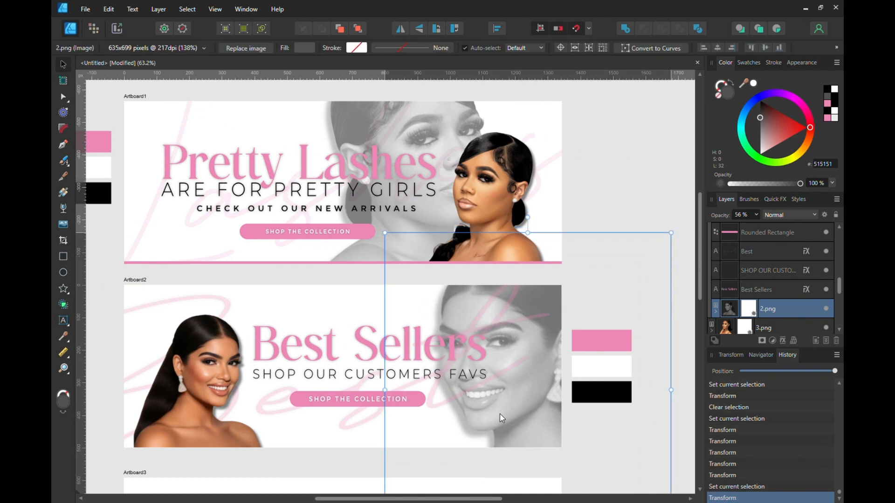
drag(499, 413, 493, 416)
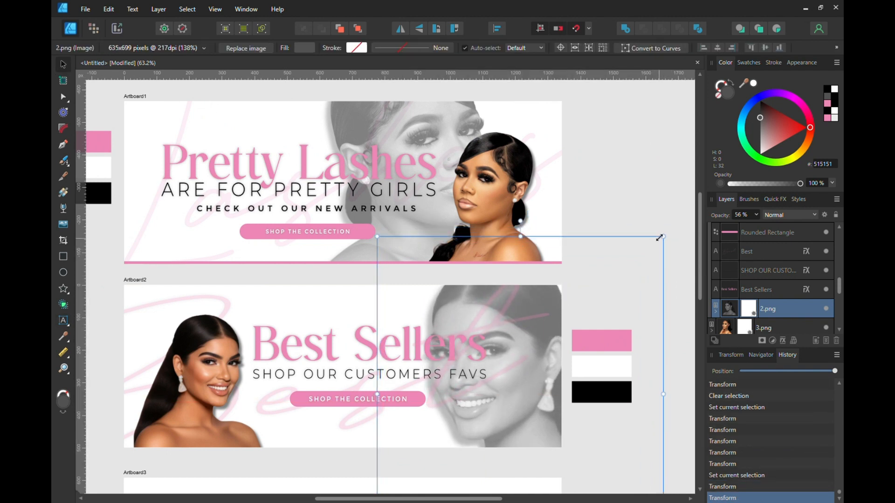
Enlarge the faded grey photo on Artboard2 to 155% and shift it slightly left and down
drag(659, 238, 688, 199)
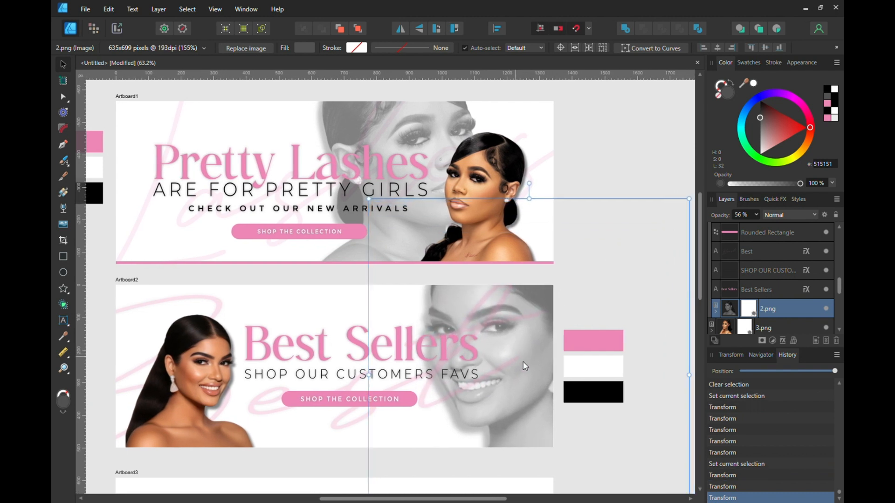
drag(527, 378, 514, 390)
Send the faded "Best" script text to the back of Artboard2, behind the grey photo
click(264, 351)
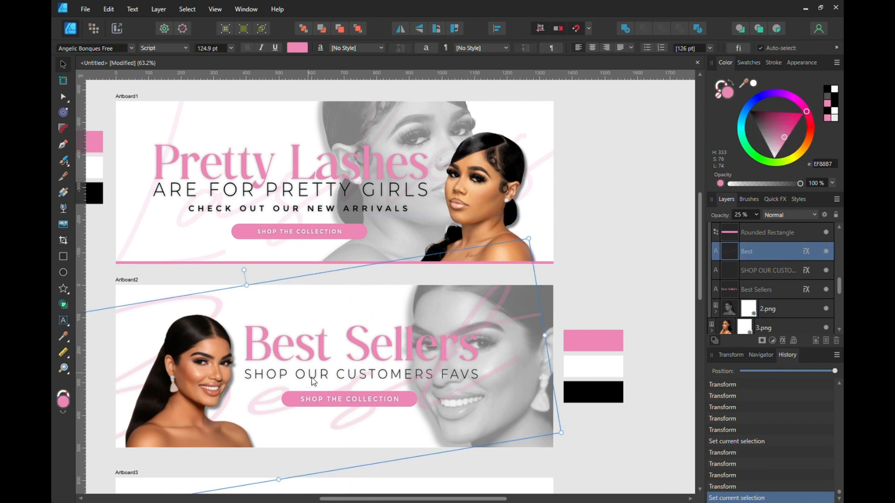
key(t)
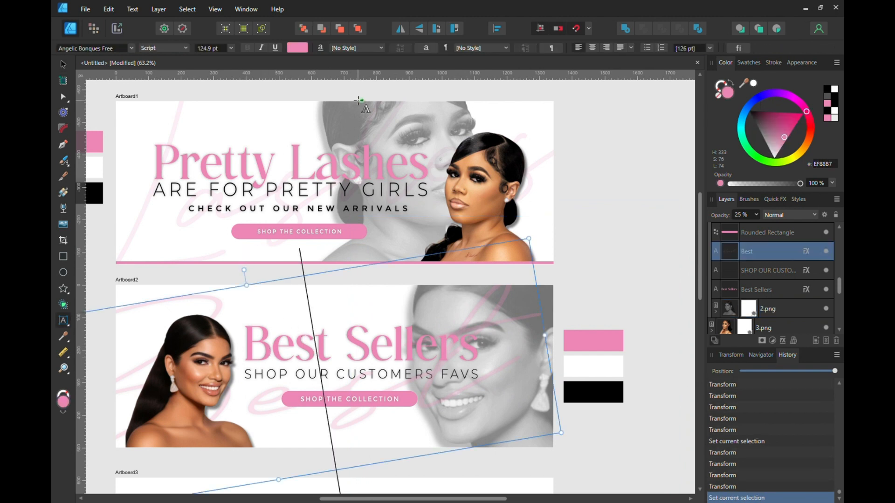
click(307, 24)
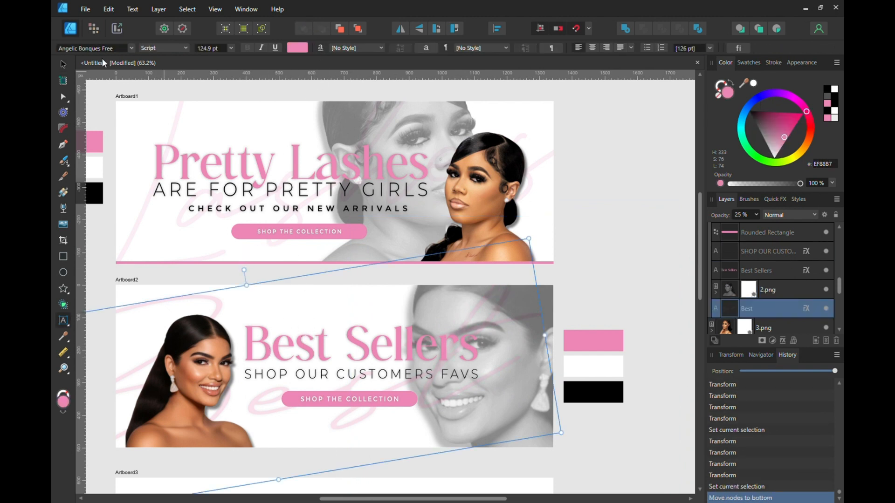
Select the "Best Sellers" headline, its subheading and the "SHOP THE COLLECTION" button together and move them slightly lower on Artboard2
click(64, 64)
click(296, 355)
shift+click(308, 378)
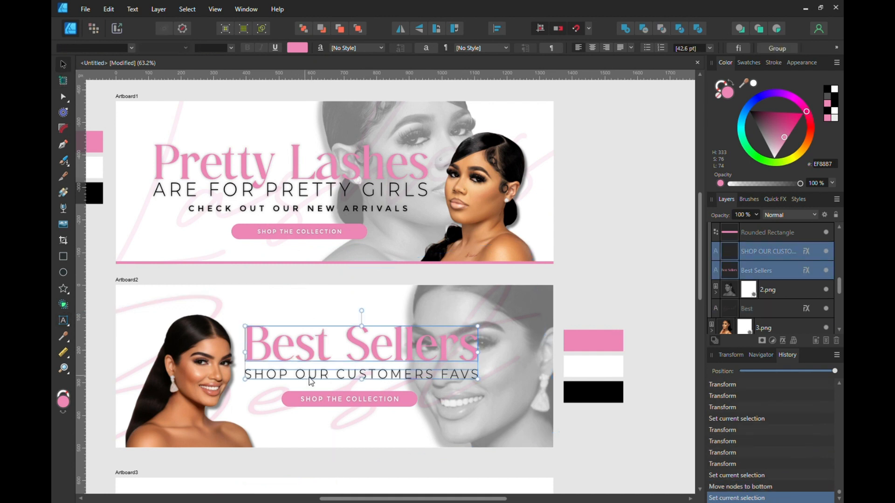
shift+click(353, 406)
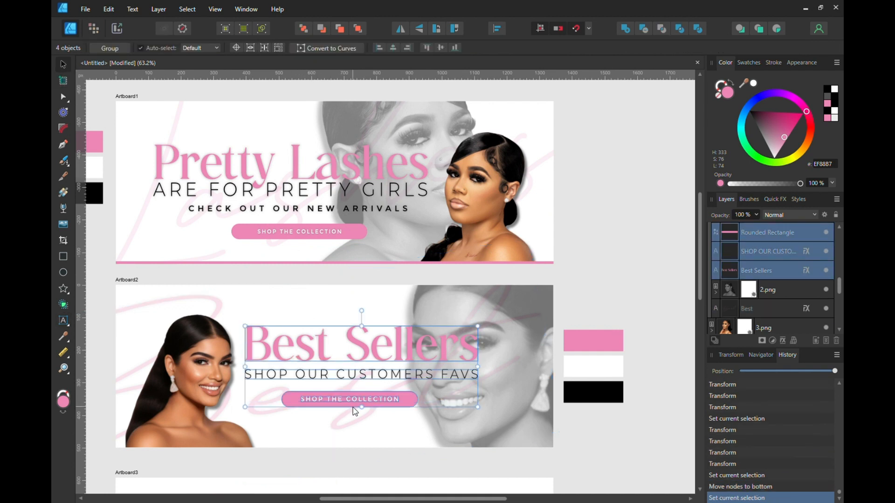
drag(371, 376, 374, 393)
Stretch the faded grey photo taller and wider, to 174x180 dpi, and shift it right and slightly down on Artboard2
click(541, 410)
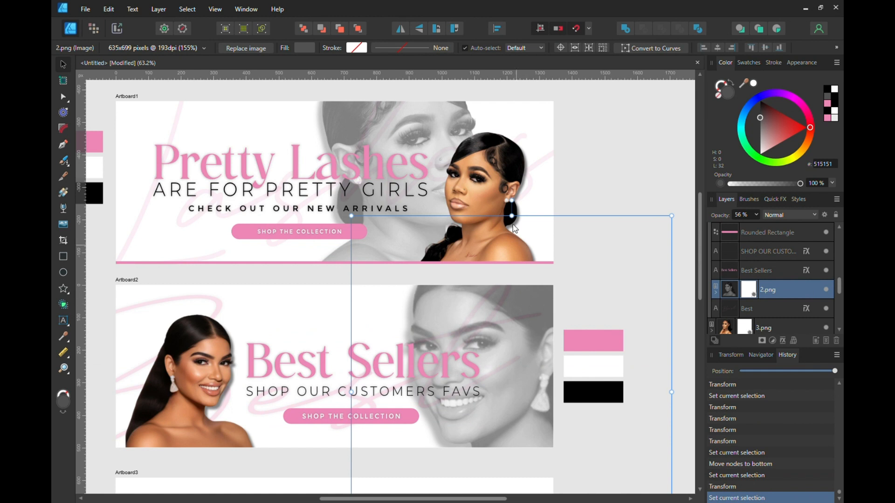
drag(511, 216, 512, 189)
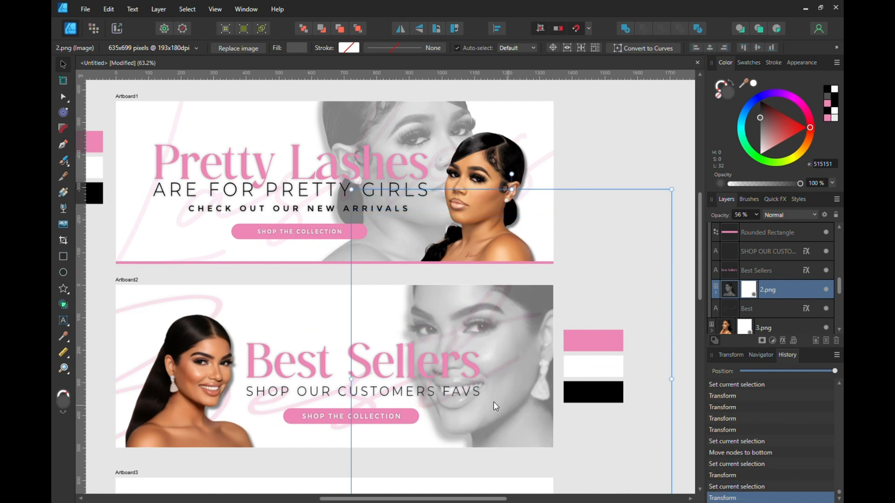
drag(347, 380, 317, 380)
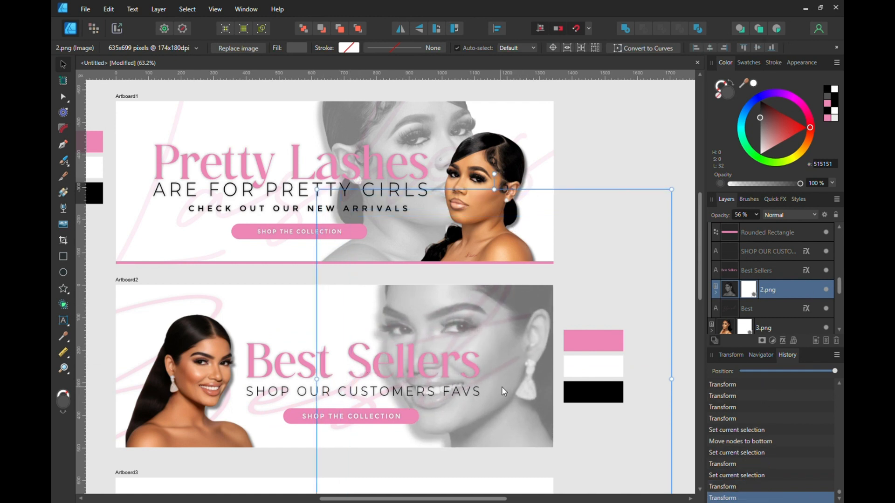
drag(535, 385, 552, 392)
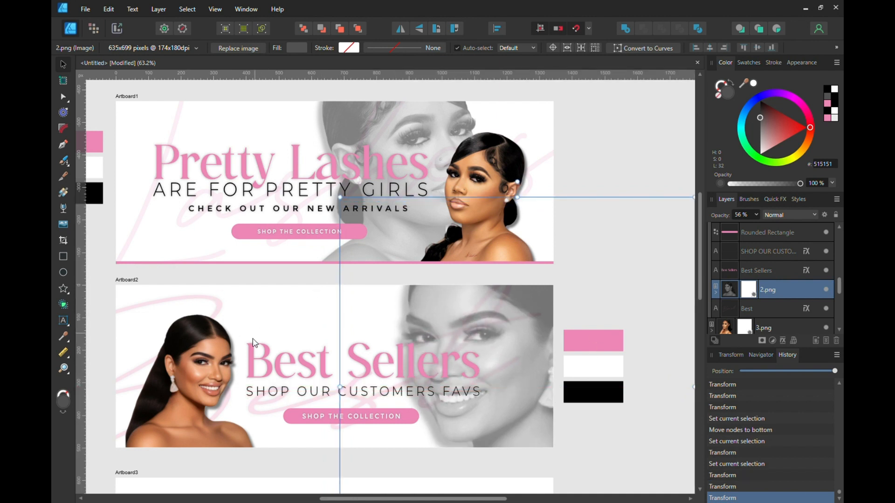
click(301, 360)
shift+click(334, 392)
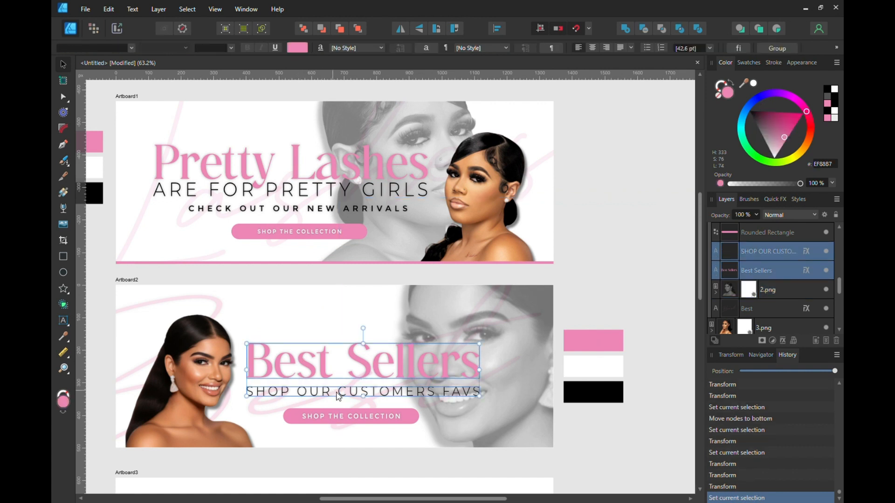
click(377, 424)
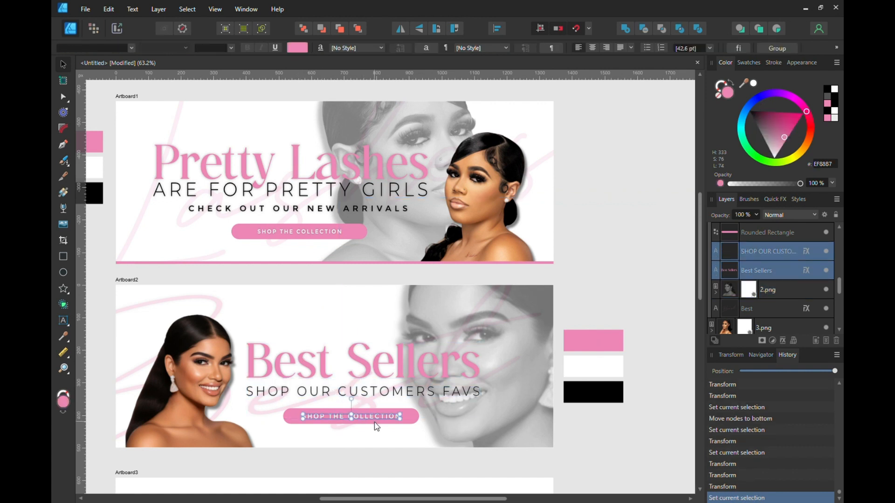
drag(381, 427, 370, 421)
double_click(374, 416)
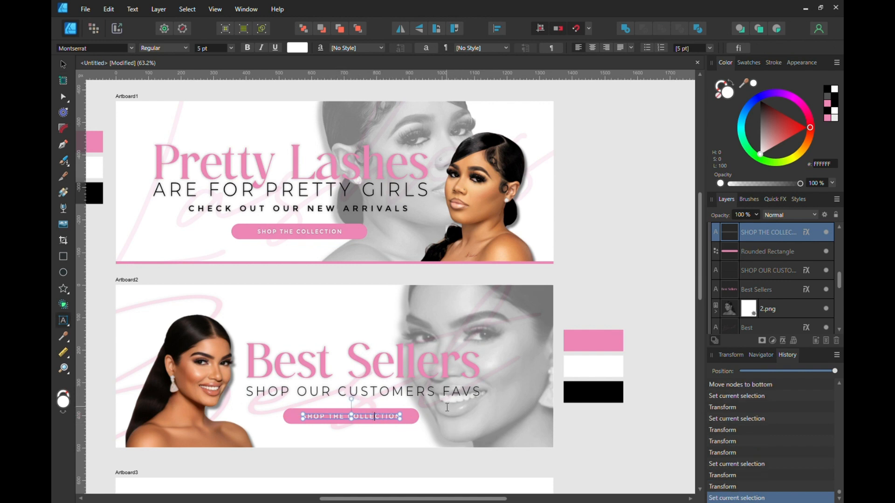
click(65, 63)
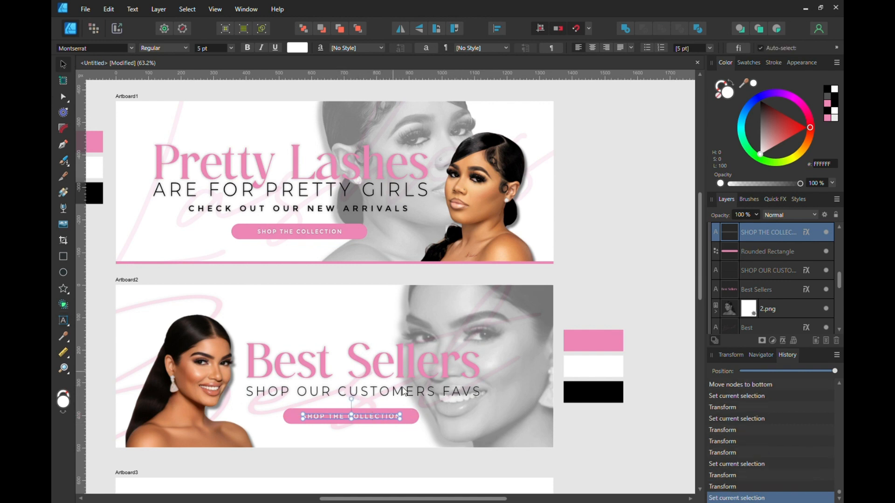
shift+click(412, 415)
click(395, 393)
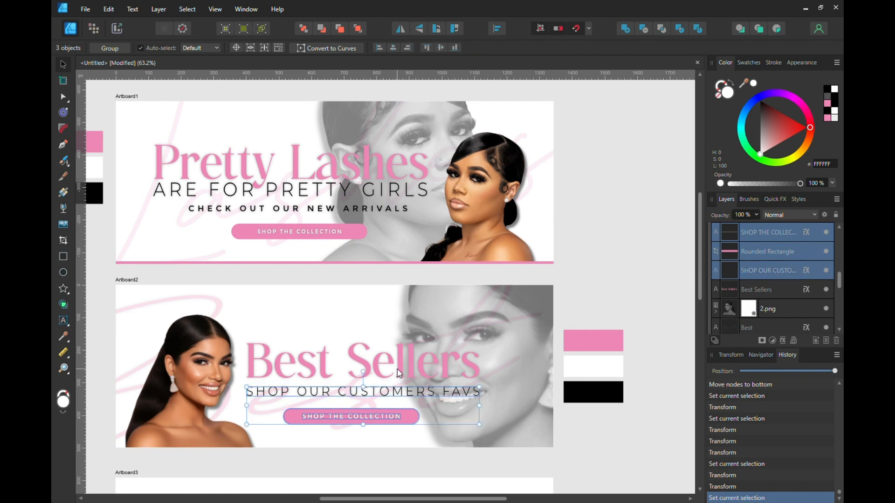
click(397, 369)
key(shift)
key(shift)
key(shift)
key(shift)
key(shift)
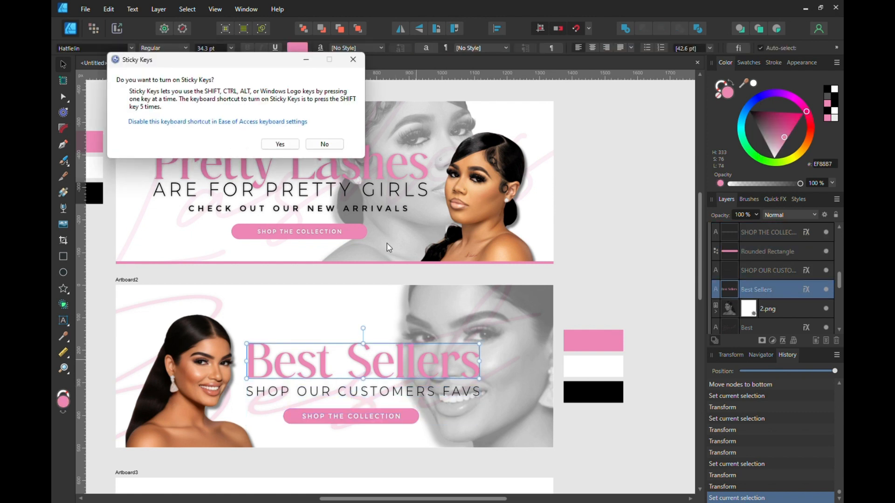
click(353, 59)
Select the Artboard2 headline, subheading and button with its label, and move them together to the right and slightly up
click(391, 423)
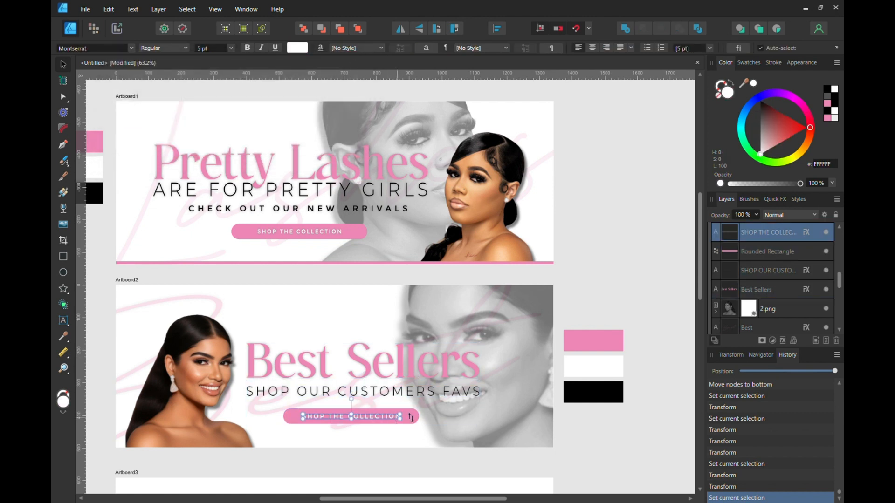
shift+click(413, 421)
shift+click(412, 396)
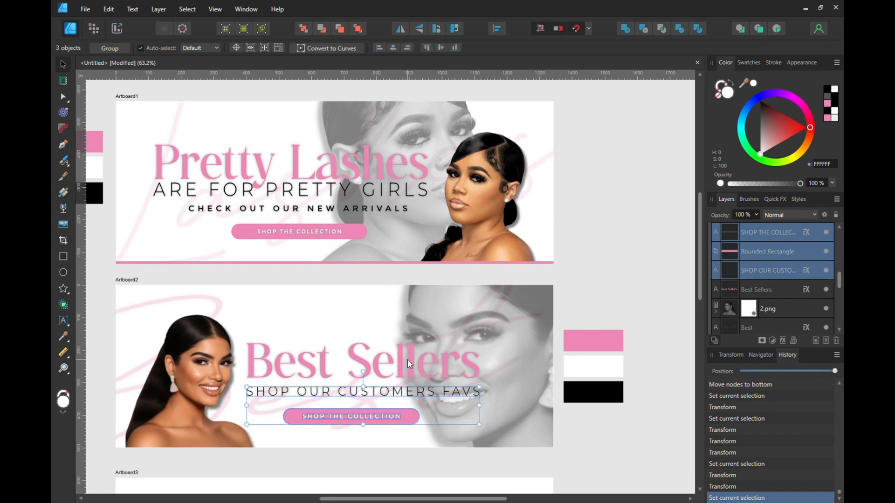
shift+click(408, 360)
drag(409, 359, 438, 360)
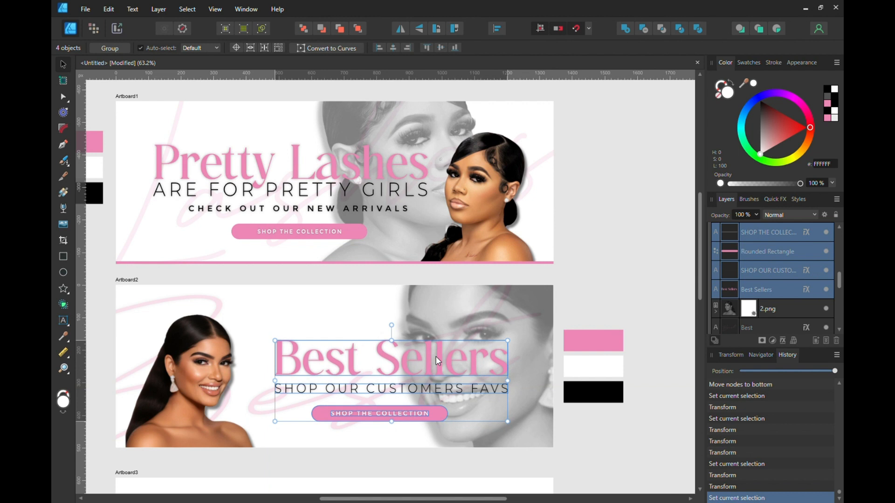
Move the colour model photo on Artboard2 right toward the headline, enlarge it to 74% and clear the selection
click(169, 365)
drag(173, 365, 188, 363)
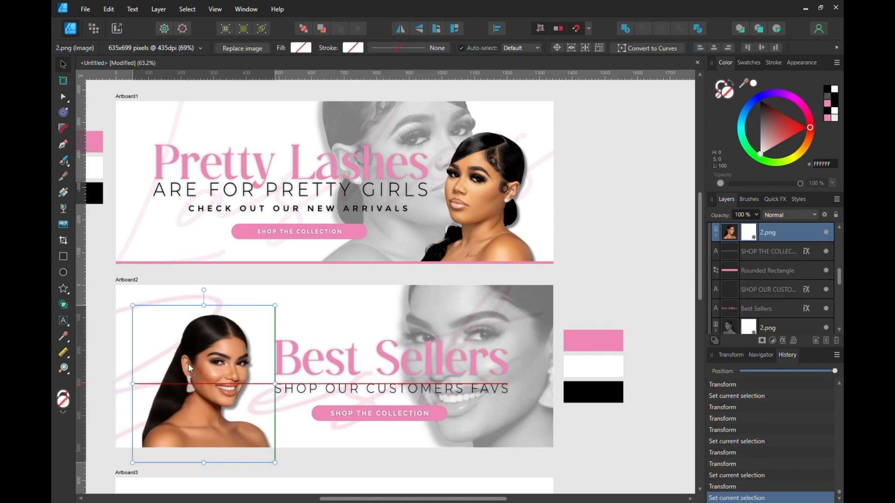
drag(275, 306, 285, 296)
drag(224, 336, 225, 339)
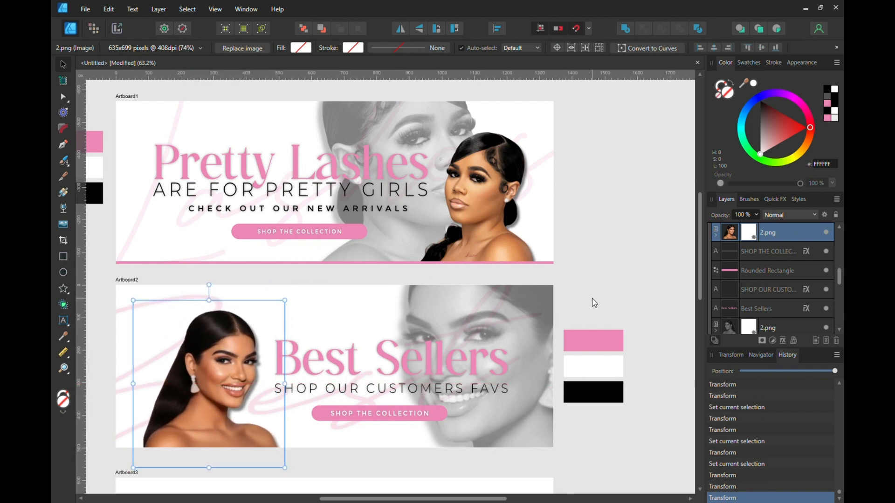
click(355, 278)
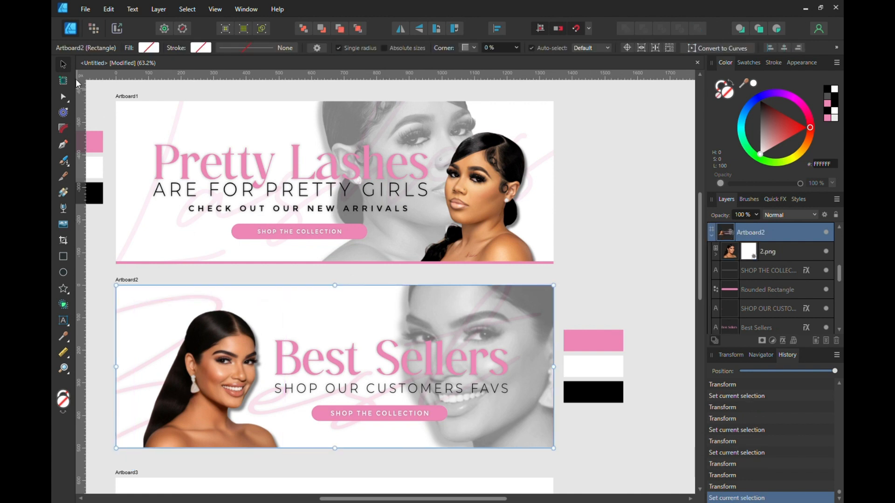
click(458, 282)
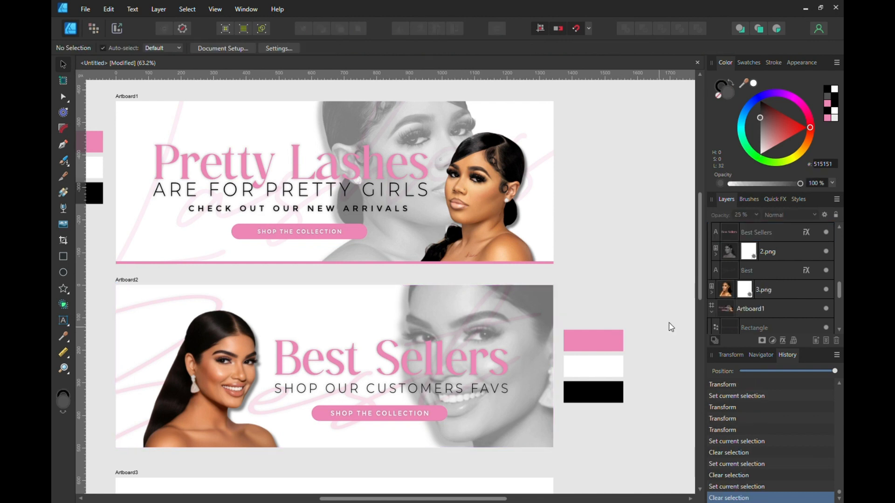
Extend the wording of the faded "Best" script text on Artboard2 to "Bestseller"
mouse_move(840, 292)
mouse_down()
mouse_move(838, 313)
mouse_move(839, 291)
mouse_up()
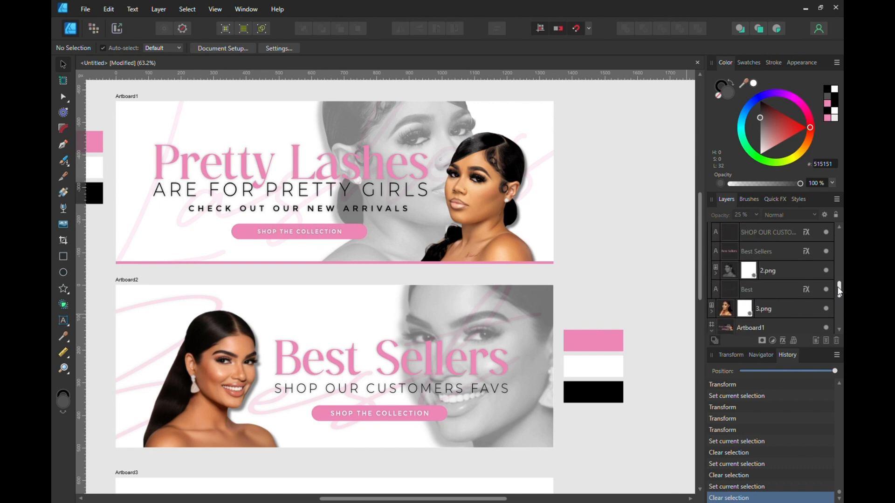
click(762, 293)
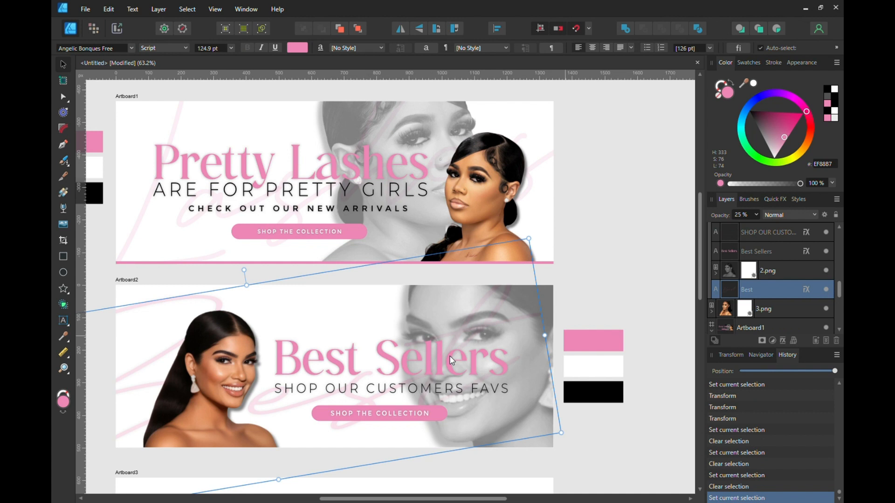
click(524, 339)
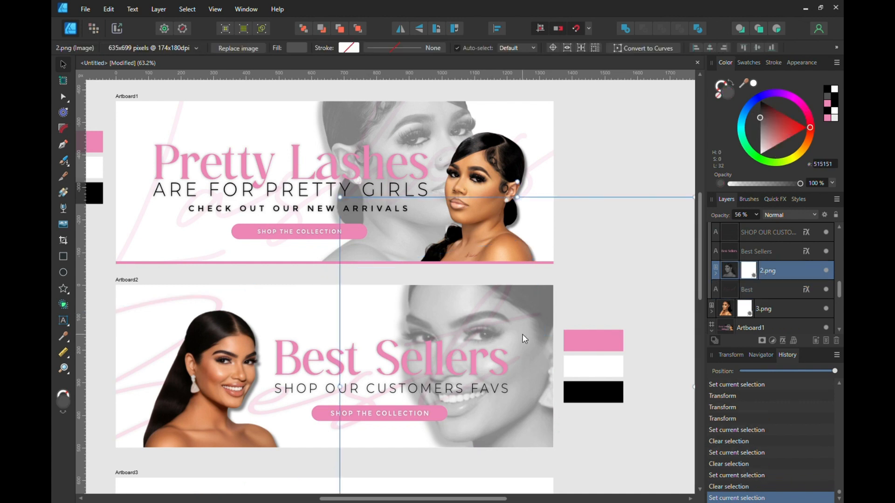
click(741, 291)
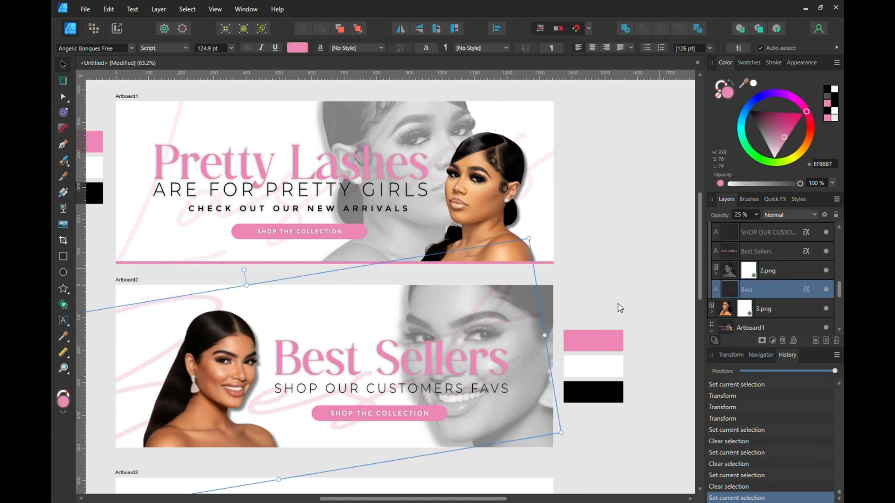
click(141, 317)
double_click(125, 313)
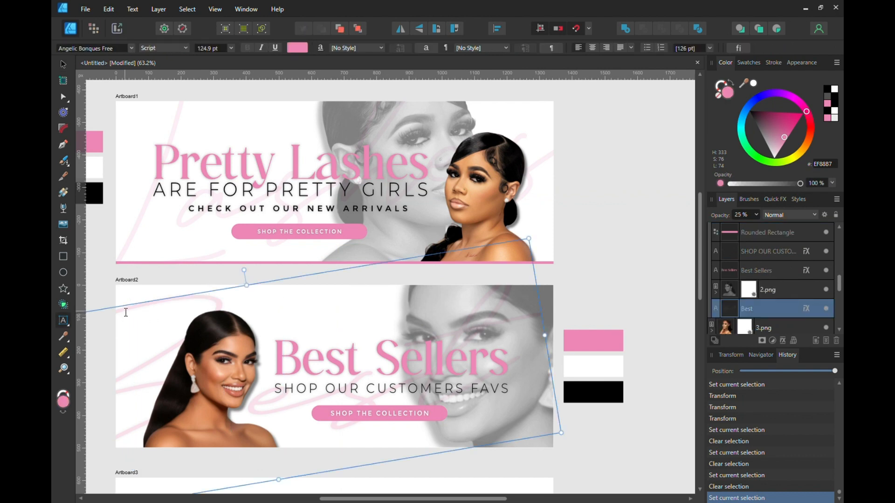
scroll(125, 313, down, 3)
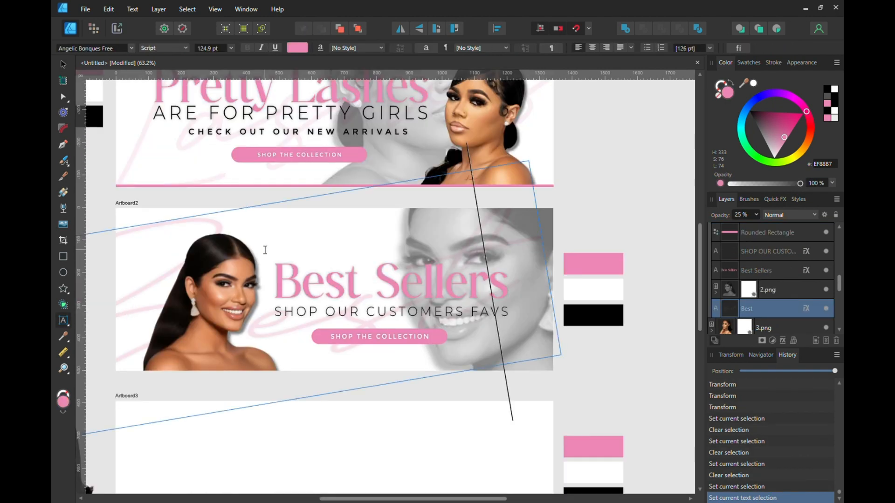
text(s)
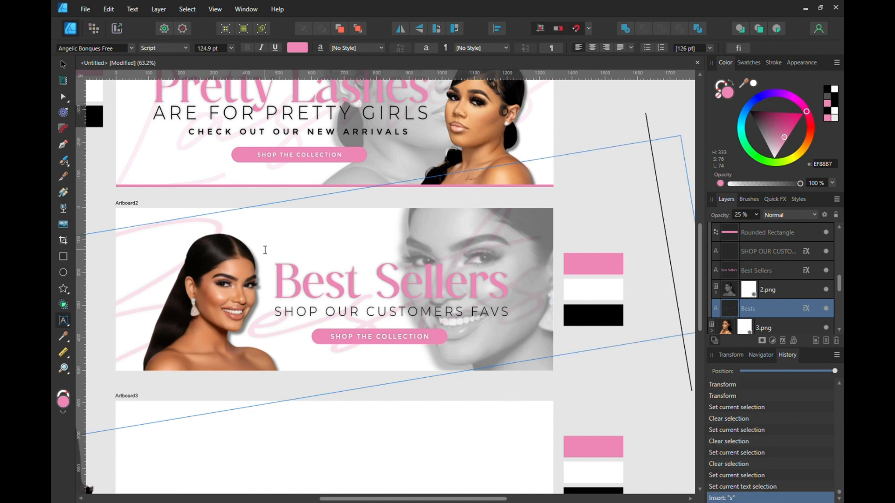
text(ell)
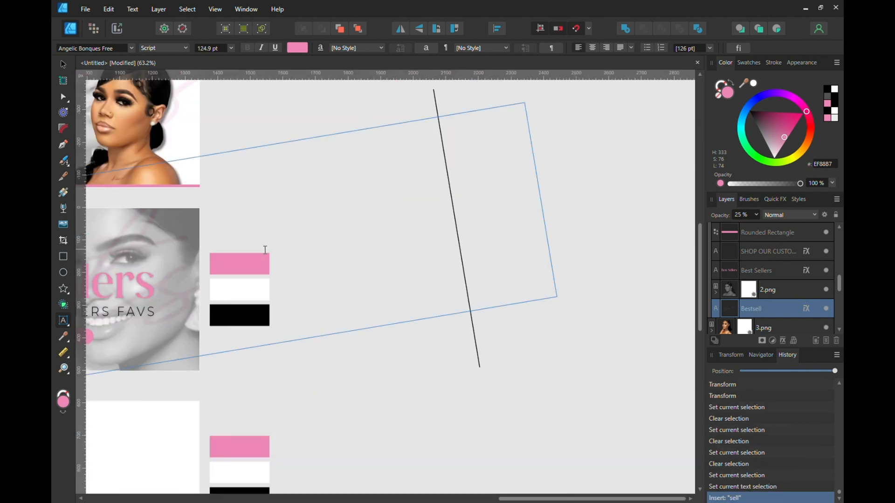
text(er)
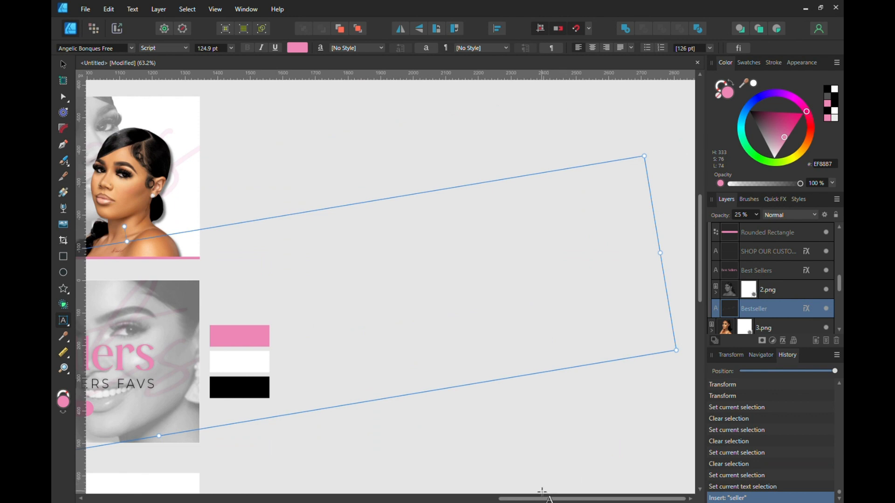
Shift the faded "Bestseller" script text left and slightly down across Artboard2 and deselect it
drag(542, 499, 315, 475)
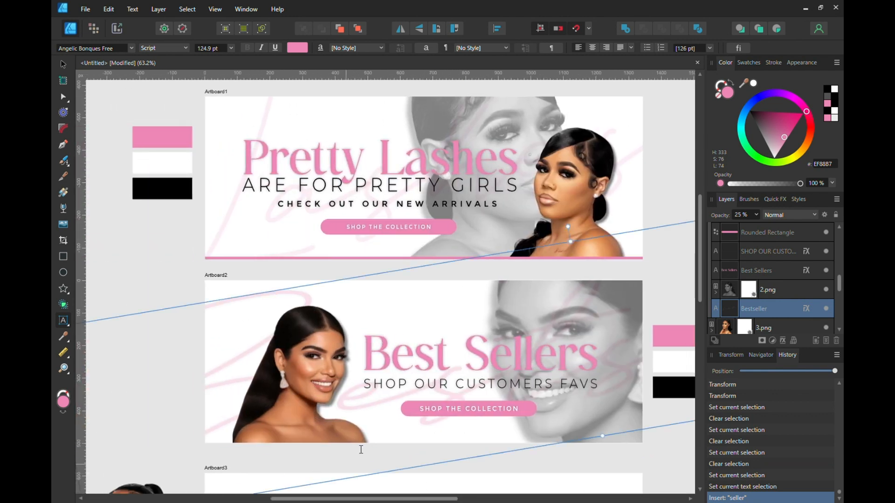
click(63, 65)
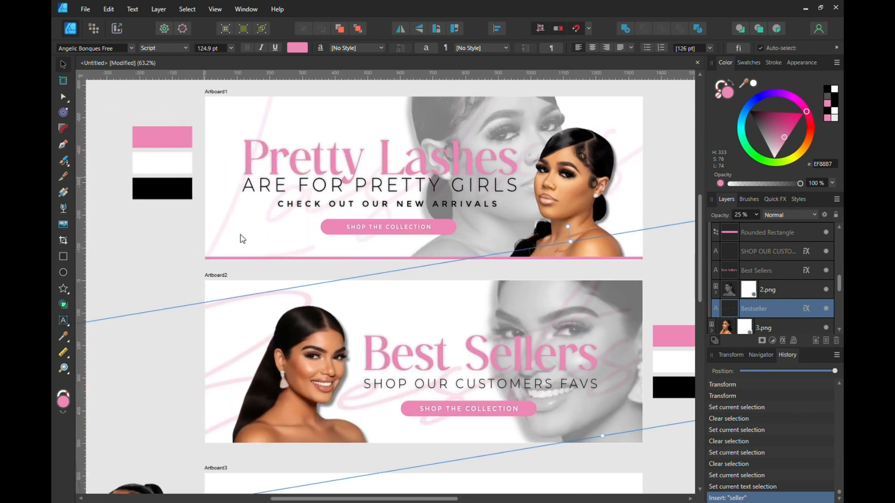
drag(234, 353, 197, 358)
click(170, 293)
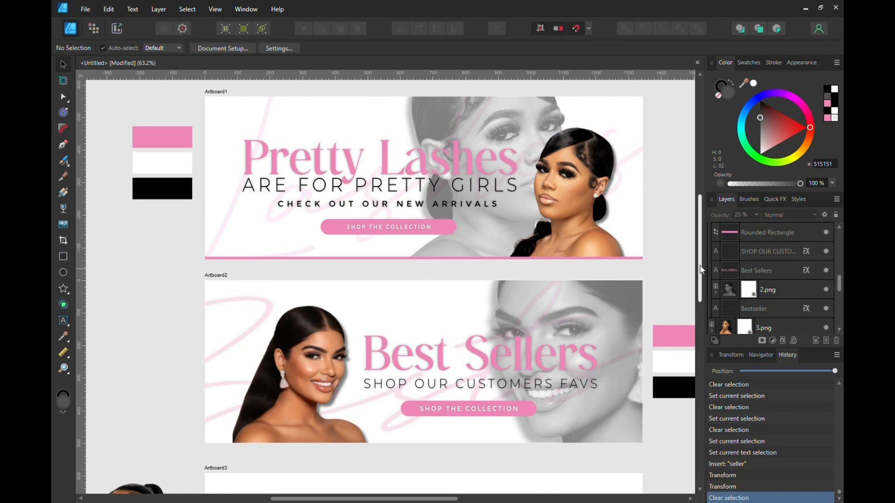
Add a full-width rectangle along the lower edge of Artboard2 and fill it with the brand pink
scroll(701, 270, down, 2)
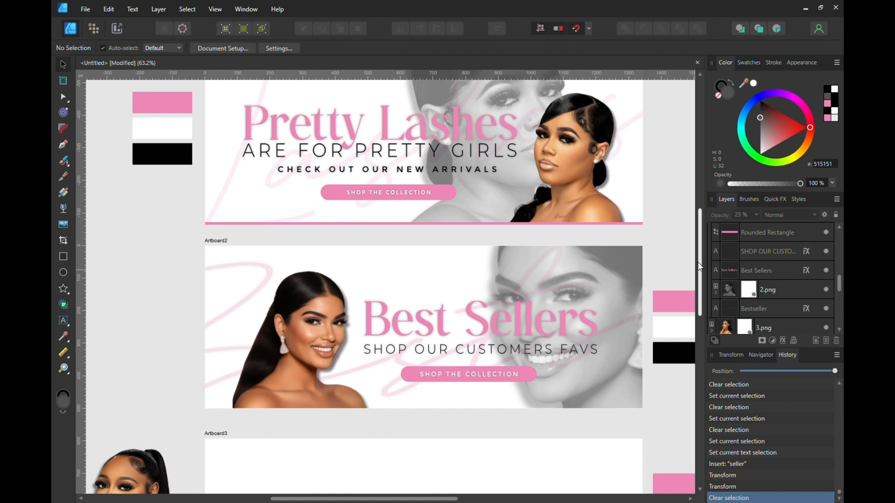
drag(699, 263, 698, 262)
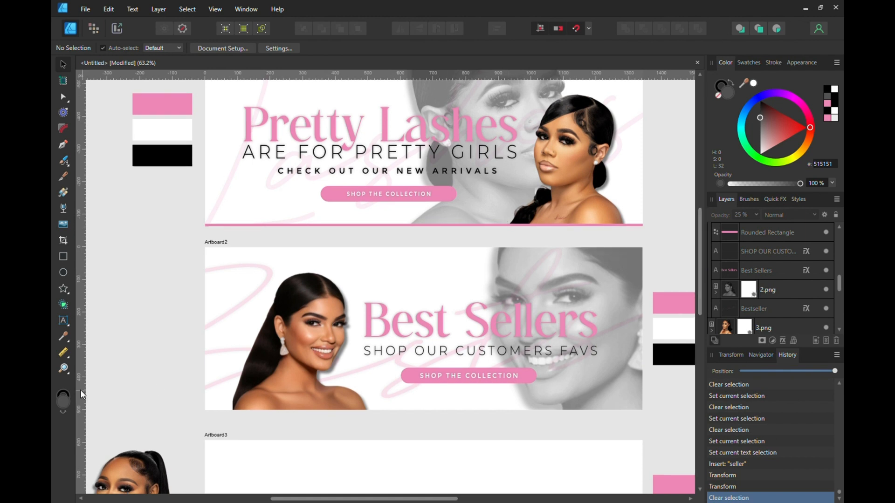
click(65, 261)
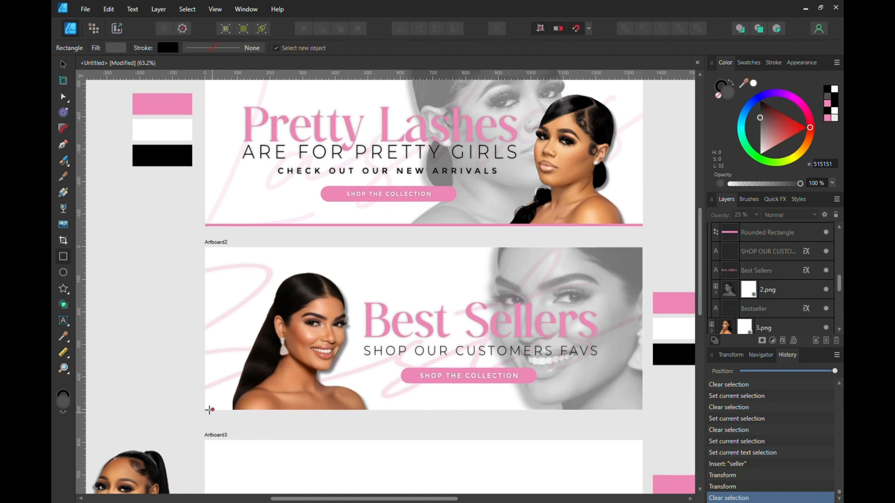
drag(205, 407, 642, 420)
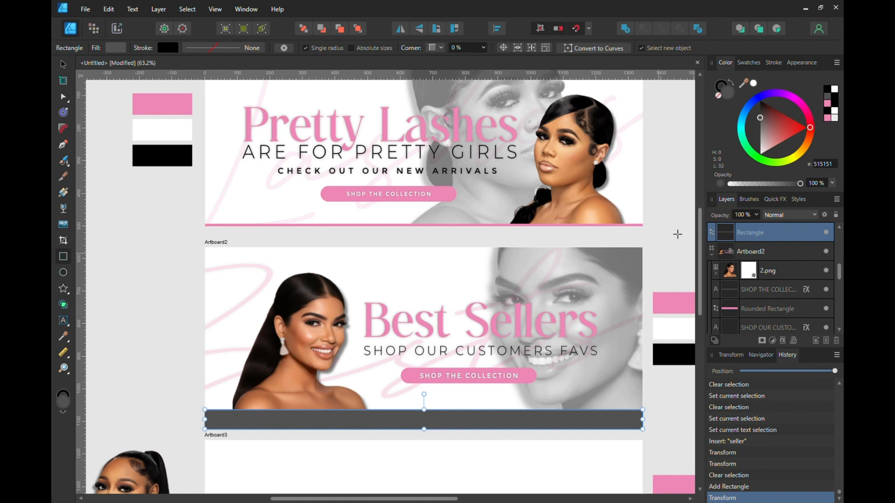
click(828, 104)
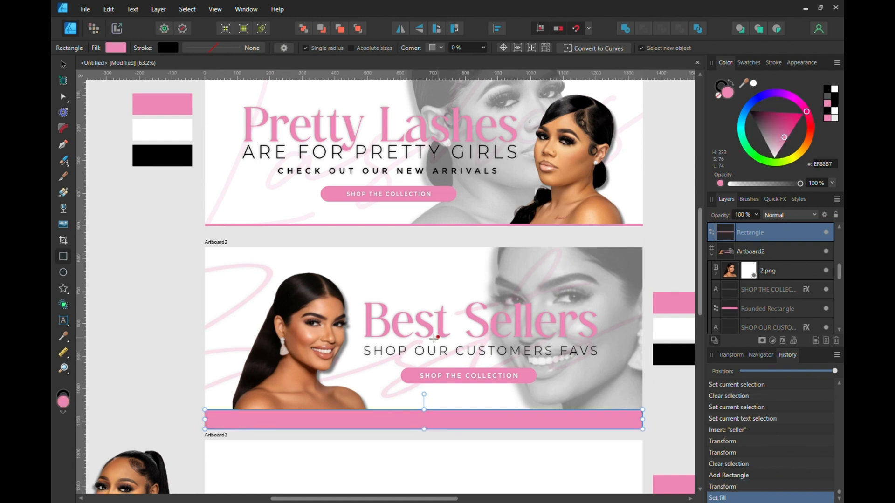
Reposition and thin the pink rectangle into a narrow strip along Artboard2's lower edge, matching Artboard1, and deselect it
mouse_move(426, 410)
mouse_down()
mouse_move(425, 421)
mouse_move(426, 410)
mouse_up()
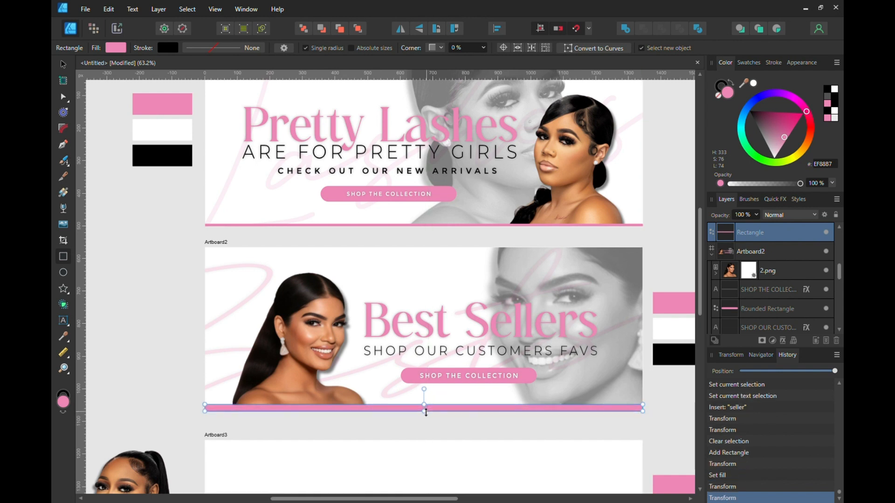
key(v)
click(592, 425)
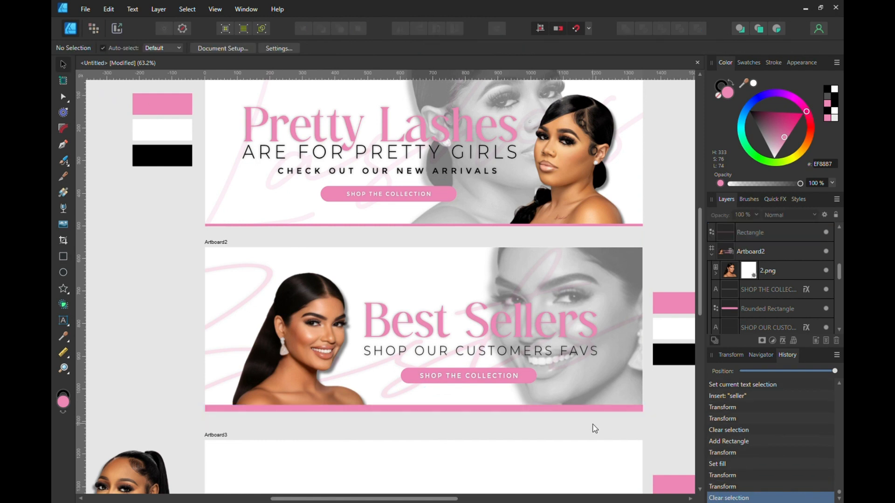
click(474, 409)
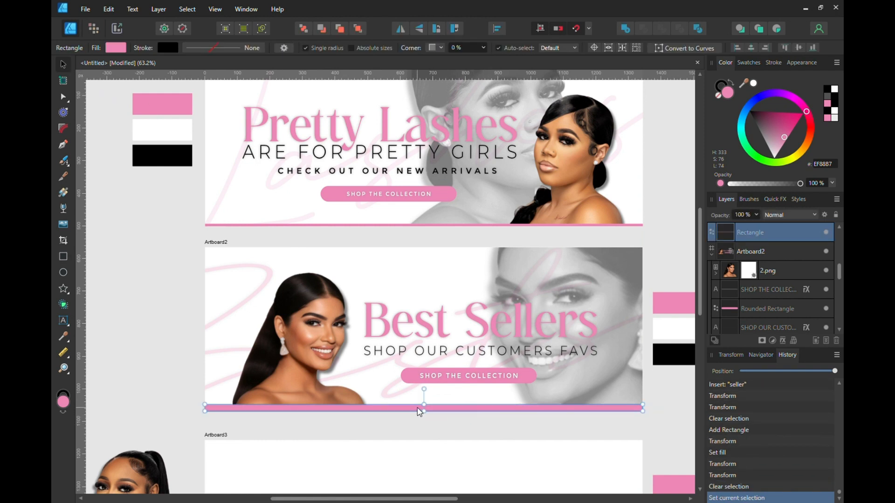
drag(424, 405, 424, 409)
click(470, 425)
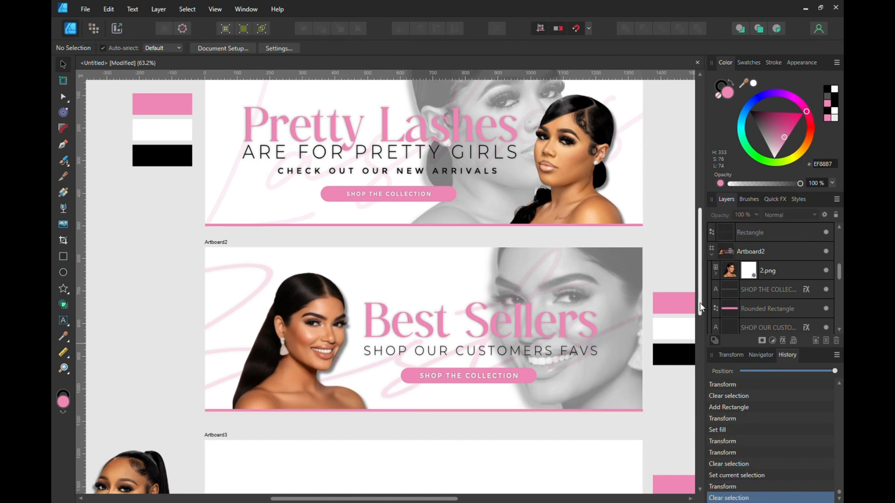
Copy the "Best Sellers" headline from Artboard2 into Artboard3 and place it near the middle of the empty banner
drag(703, 310, 700, 301)
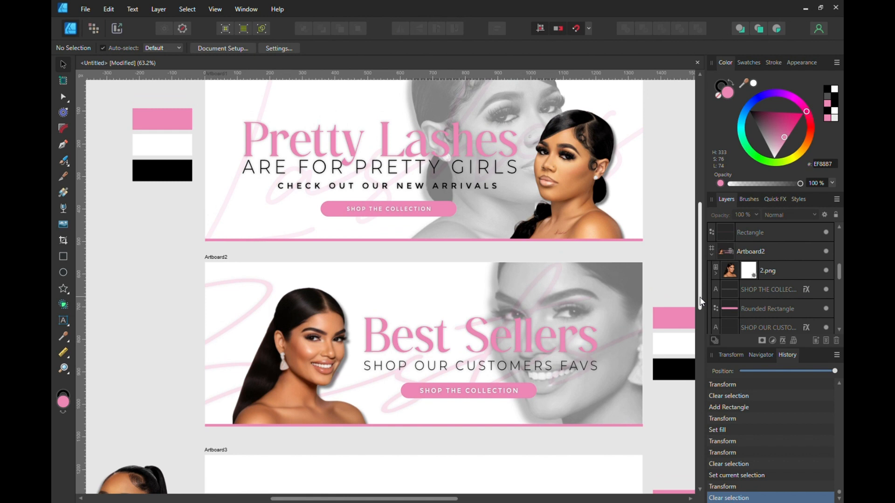
drag(700, 302, 704, 354)
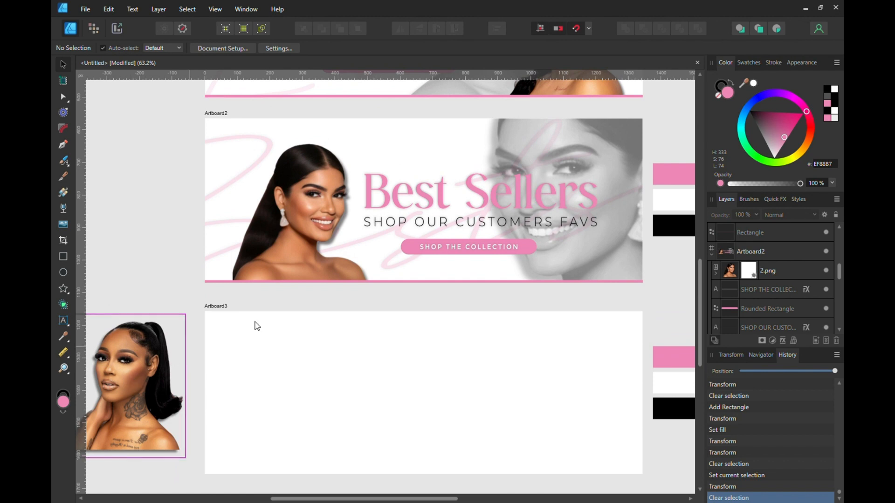
click(392, 203)
right_click(393, 202)
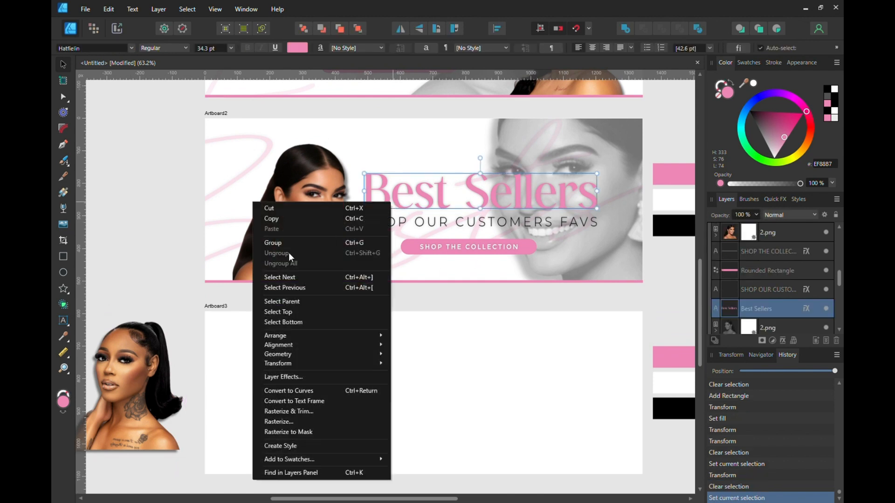
click(284, 218)
click(359, 393)
right_click(358, 393)
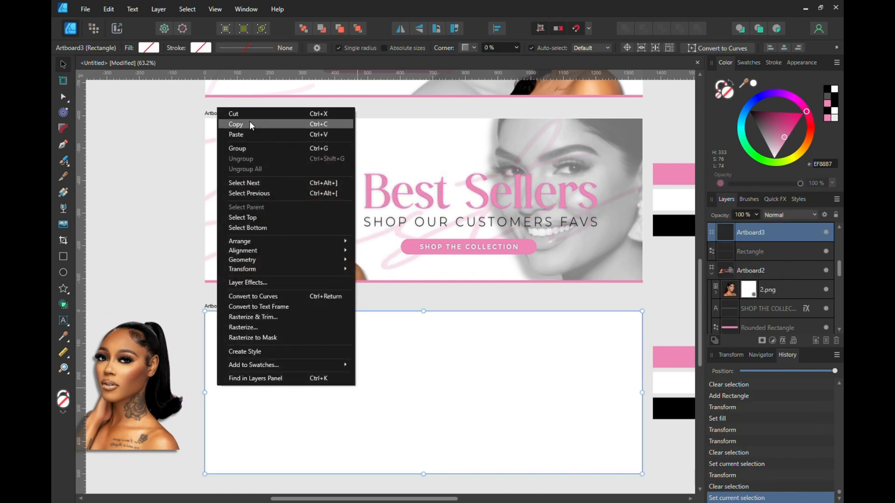
click(250, 134)
drag(437, 386, 398, 376)
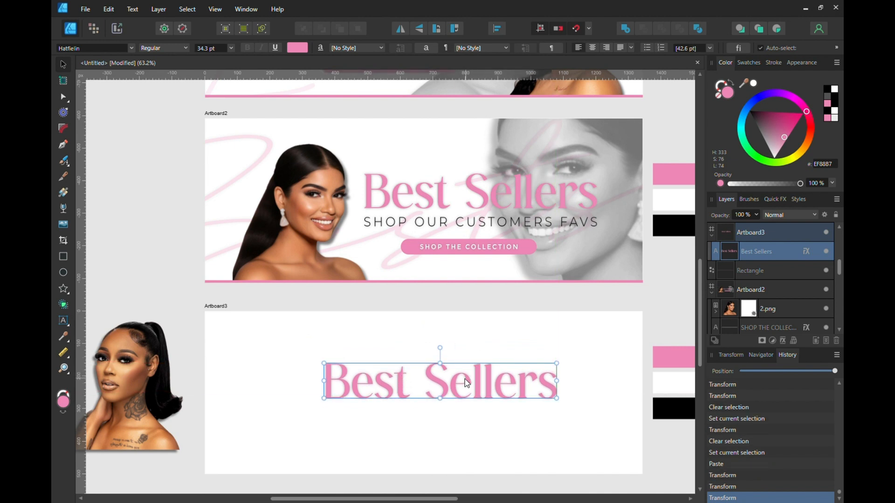
Move the "SHOP OUR CUSTOMERS FAVS" subheading from Artboard2 to just above the headline on Artboard3
click(481, 224)
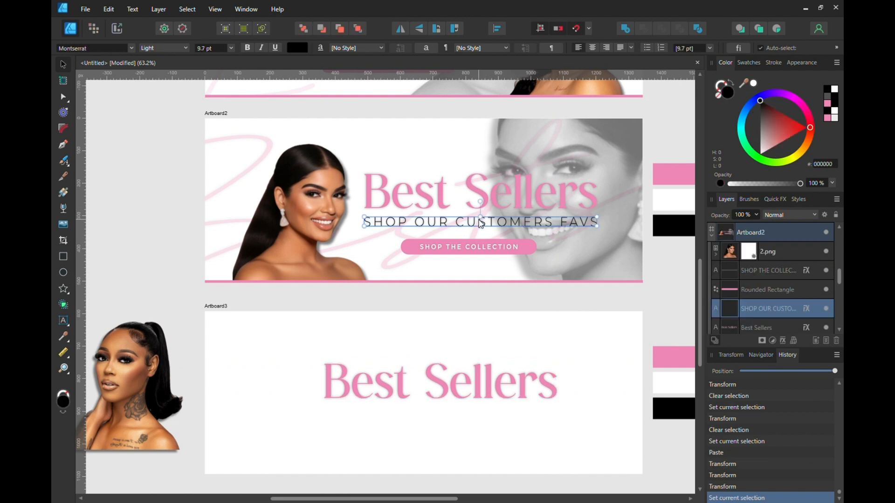
right_click(481, 223)
click(390, 228)
drag(390, 227, 417, 355)
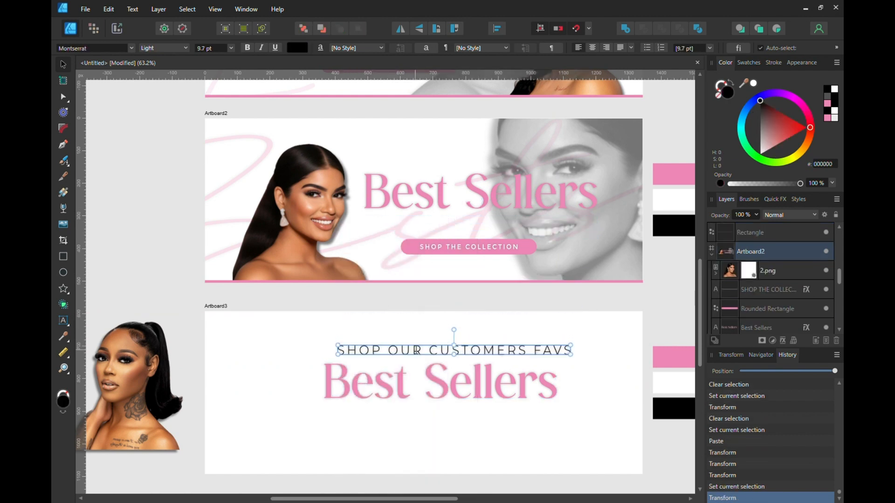
Replace the wording of the line above Artboard3's headline with "FOLLOW US ON INSTAGRAM"
double_click(417, 350)
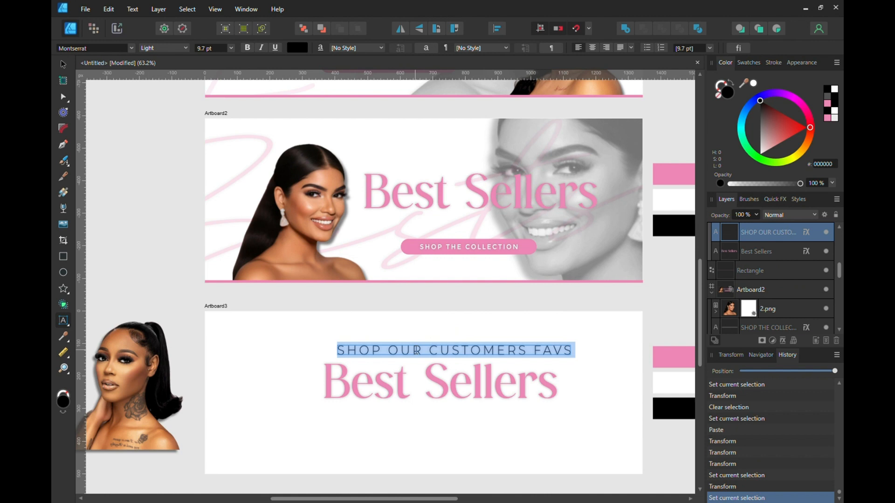
text(FOL)
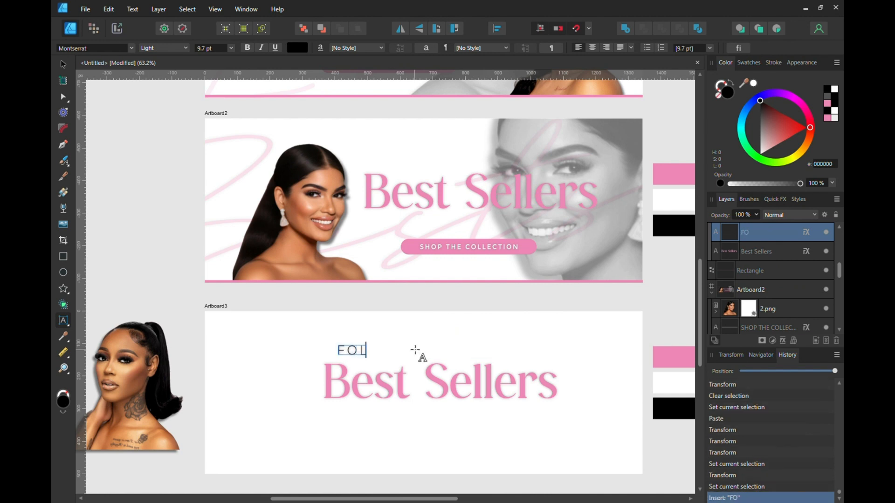
text(LOW US ON )
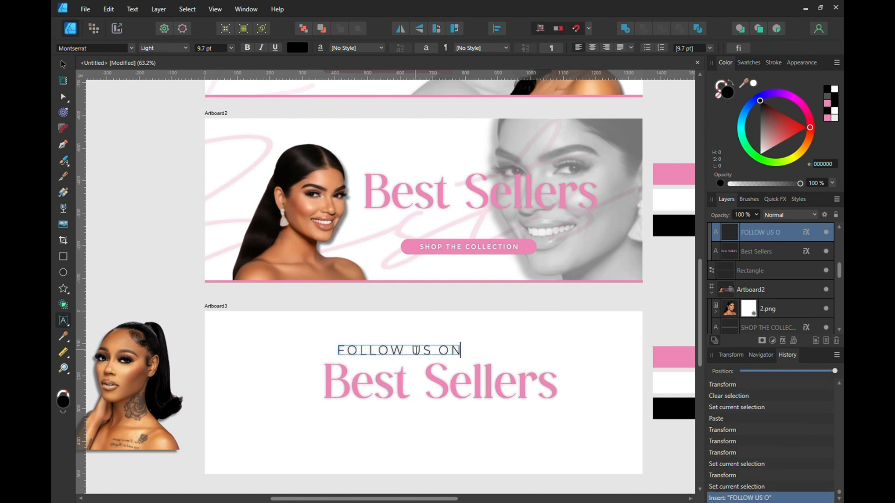
text(INSAT)
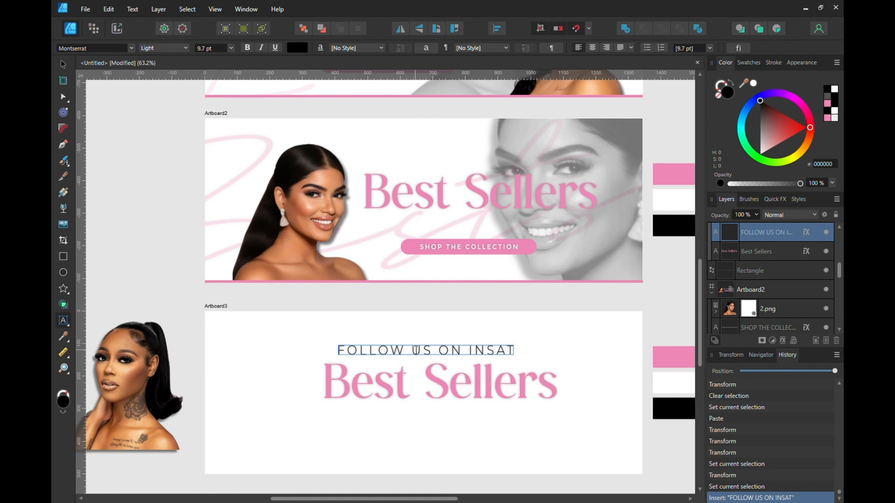
key(BackSpace)
key(BackSpace)
text(TAGR)
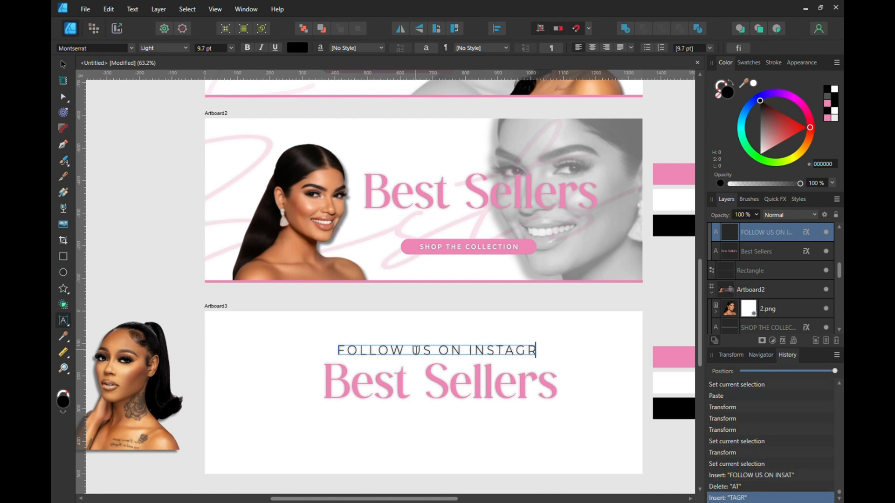
text(A,)
key(BackSpace)
text(M)
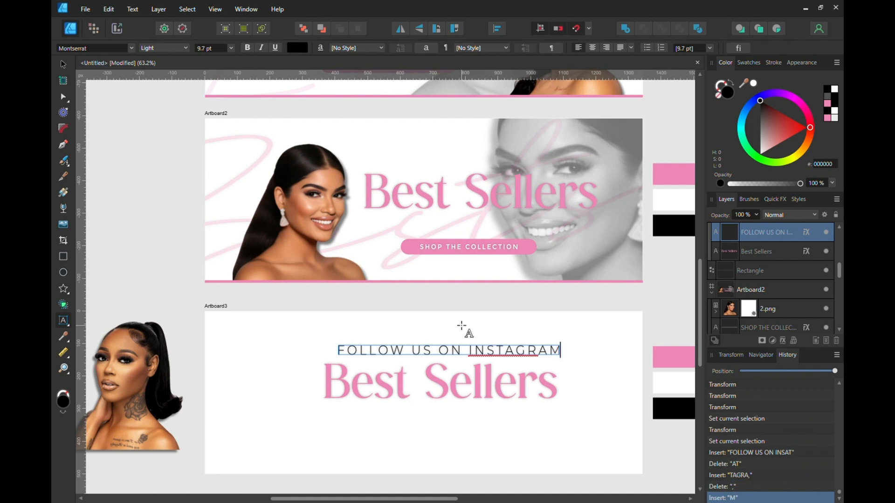
key(Escape)
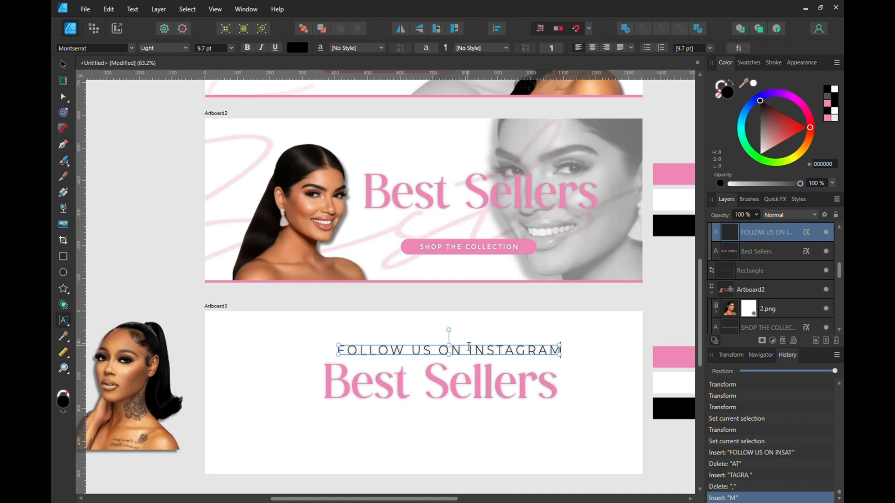
text(`)
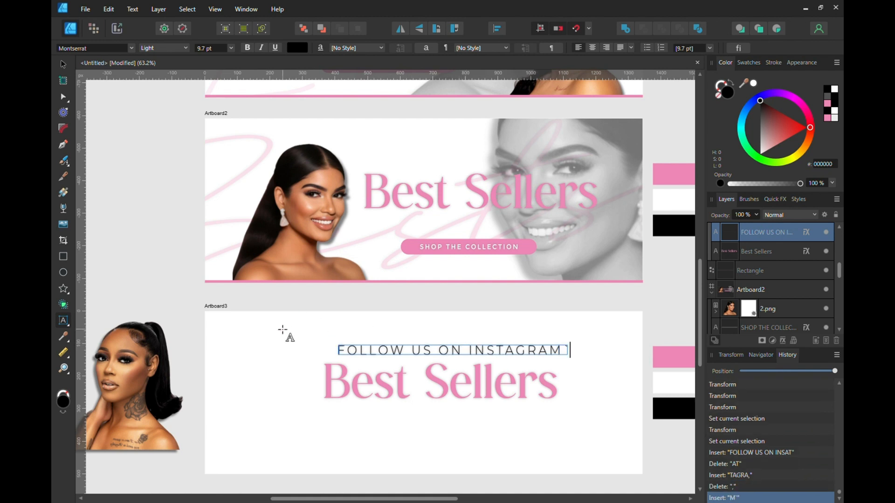
key(Escape)
click(63, 65)
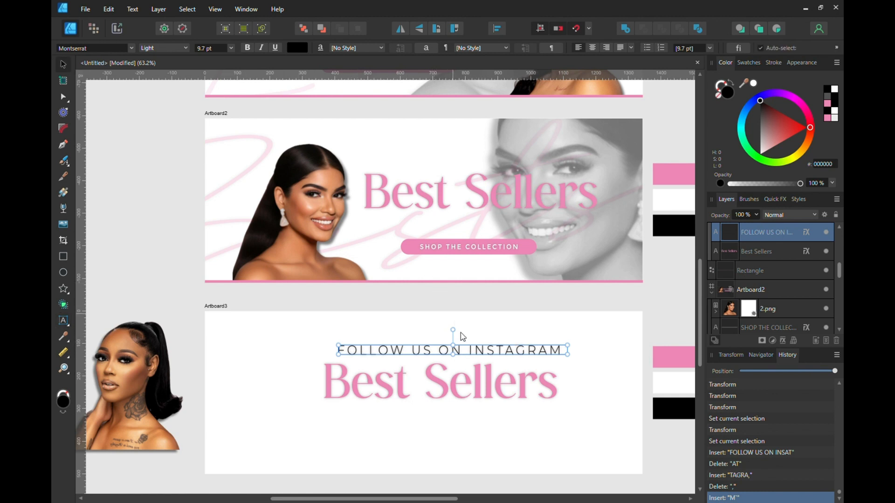
Colour the word "INSTAGRAM" brand pink and delete the stray character after it
double_click(468, 350)
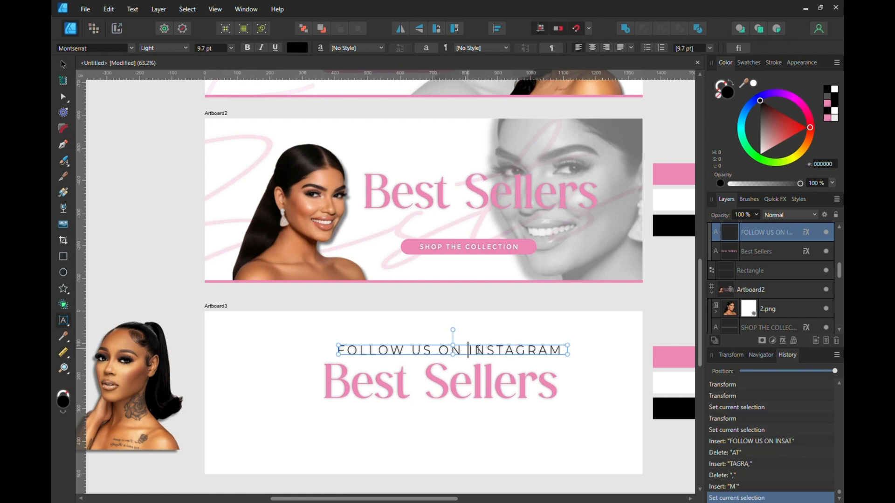
drag(479, 350, 565, 351)
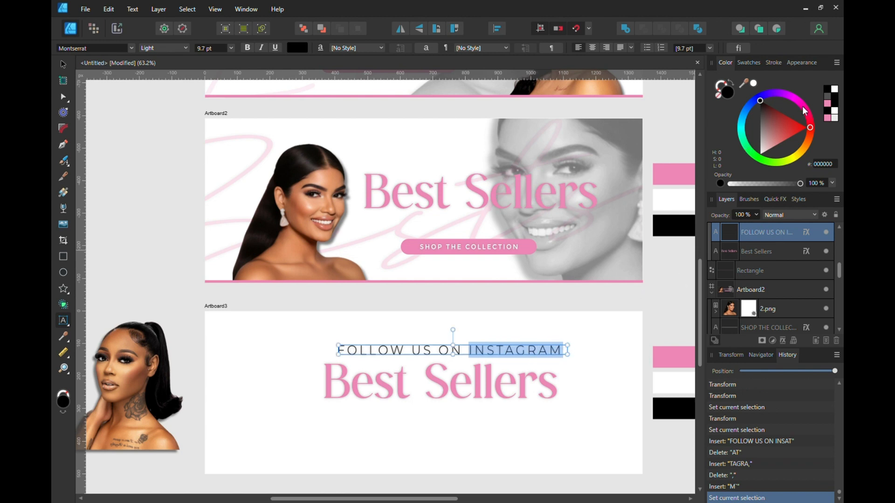
click(829, 105)
key(Right)
key(Right)
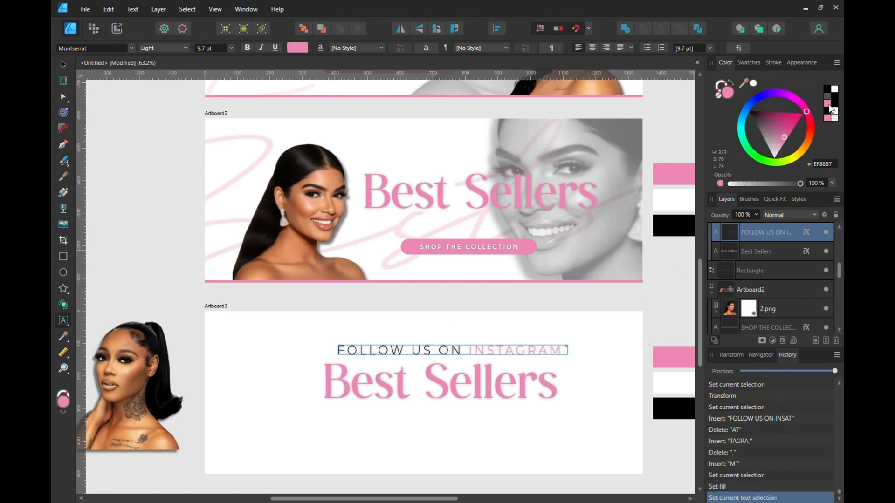
key(BackSpace)
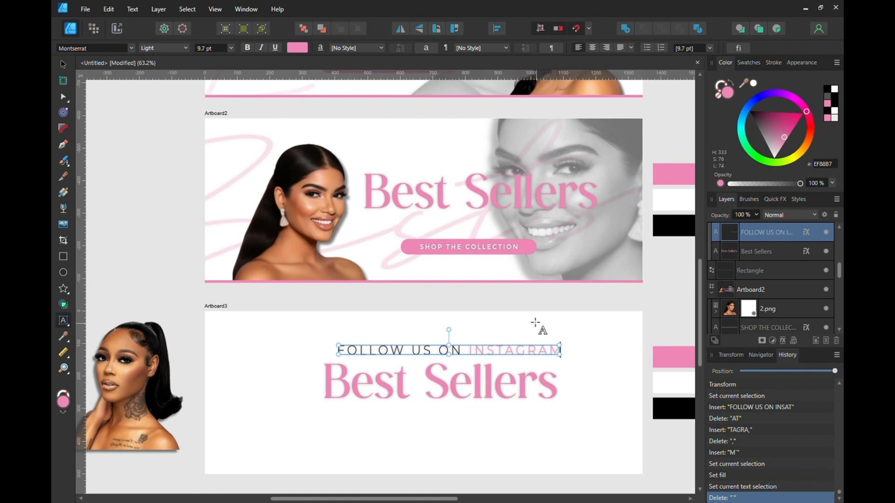
click(63, 64)
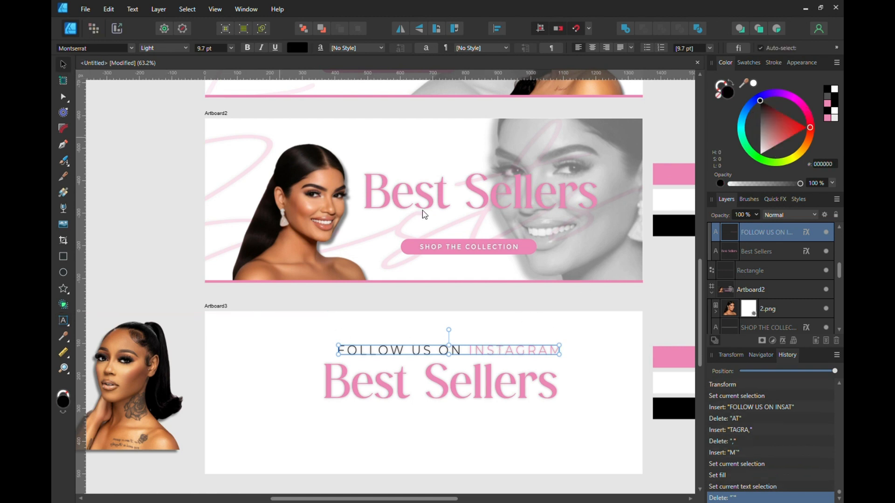
Shrink the "FOLLOW US ON INSTAGRAM" line to 7 pt, centre it above the headline, and shift both texts slightly up
drag(560, 346, 497, 353)
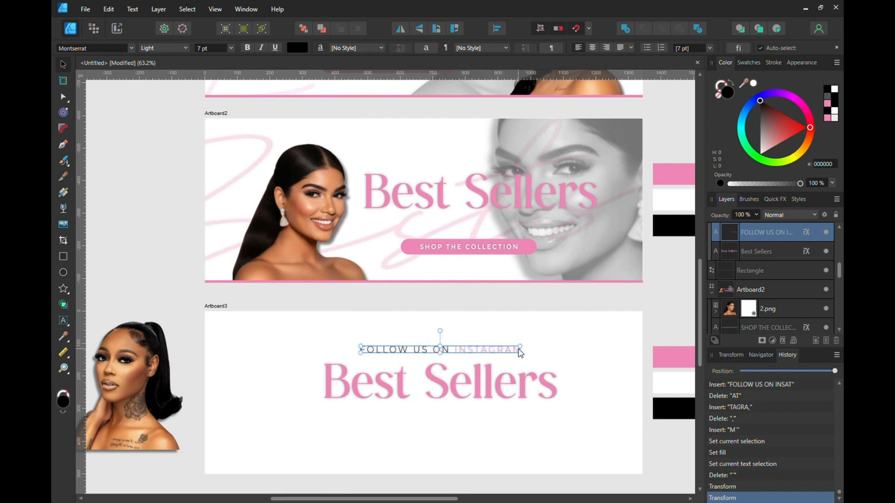
drag(504, 353, 504, 346)
click(478, 374)
drag(478, 374, 477, 369)
Replace the "Best Sellers" headline on Artboard3 with the text "Become a"
triple_click(478, 369)
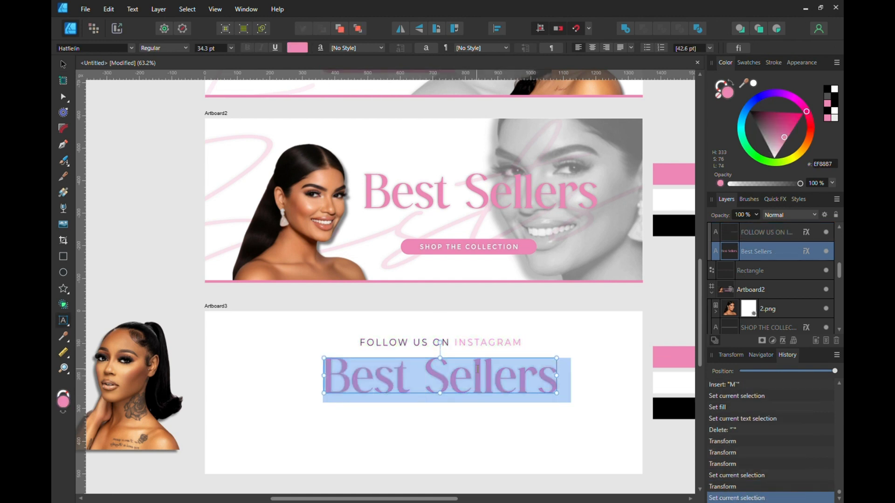
text(Becom)
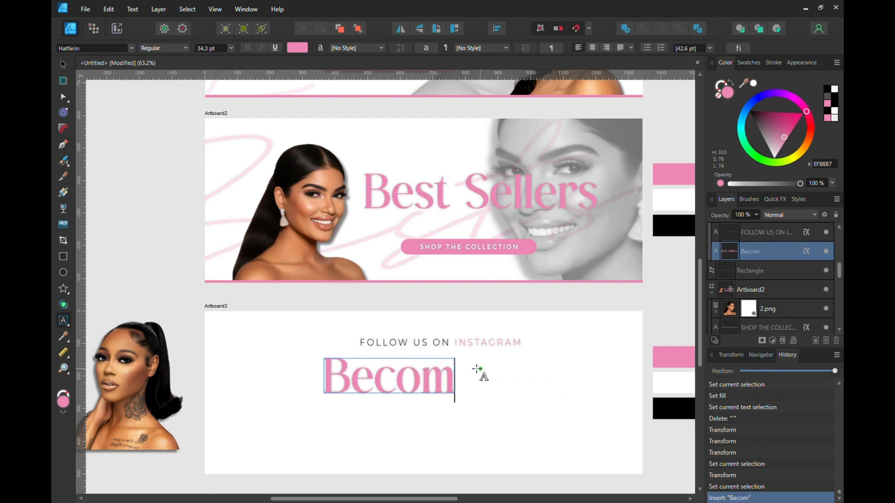
text(e A)
key(Escape)
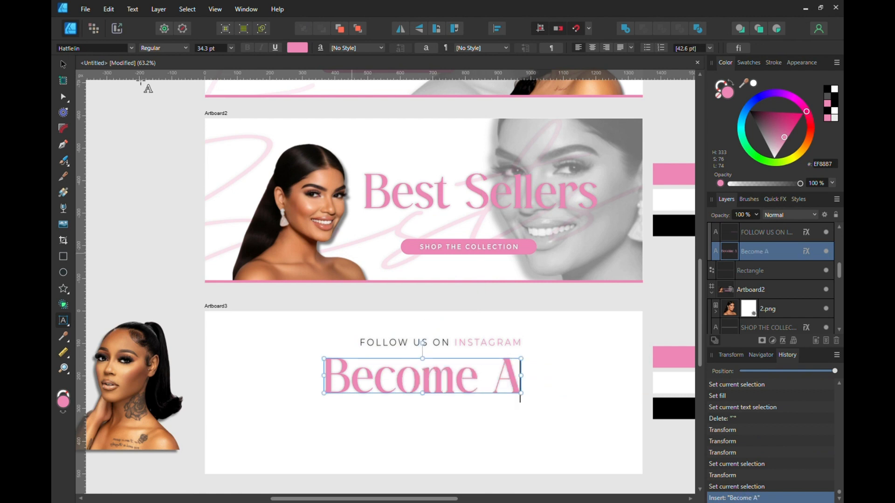
key(BackSpace)
text(a)
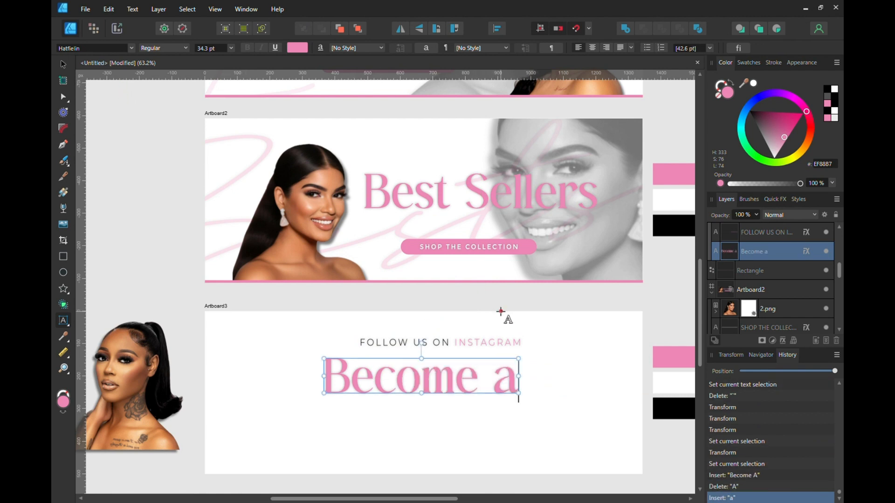
Move the "Become a" headline up beneath the "FOLLOW US ON INSTAGRAM" line on Artboard3, and copy that line
click(64, 66)
drag(446, 384, 457, 379)
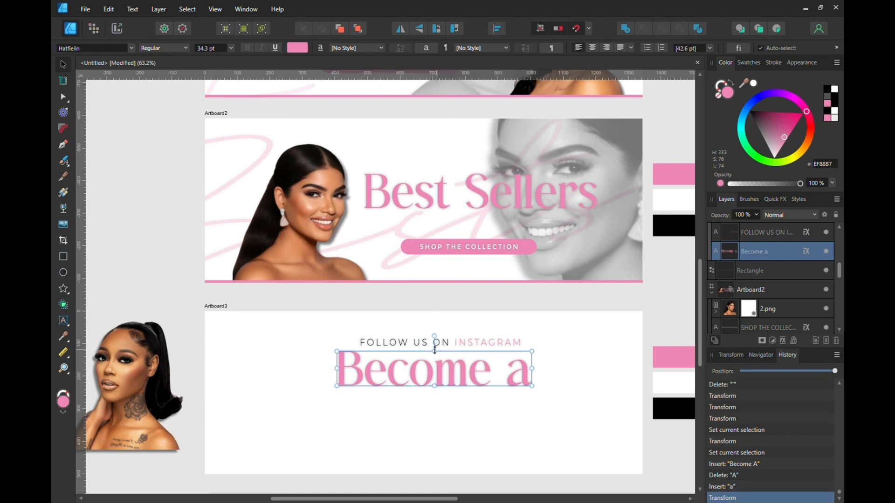
right_click(397, 345)
click(300, 81)
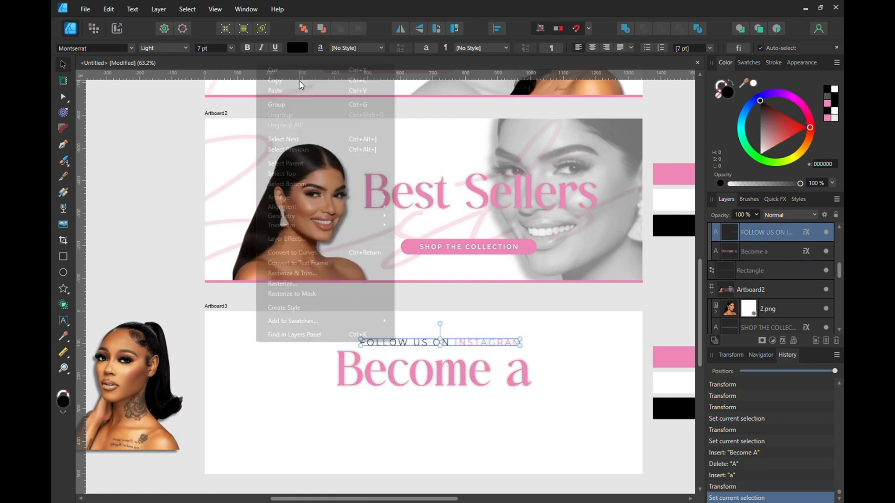
Undo the latest headline changes on Artboard3, back to before the final "a" was inserted
click(111, 11)
click(108, 19)
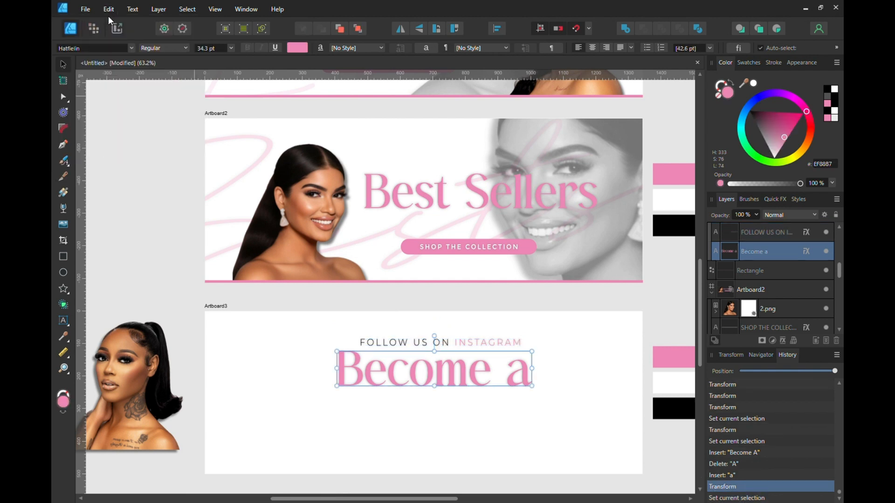
key(ctrl+z)
click(110, 10)
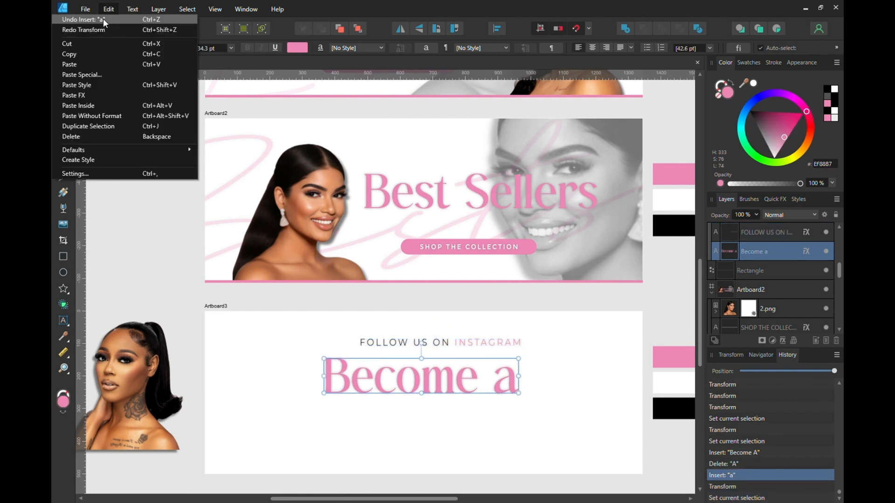
click(102, 18)
click(105, 12)
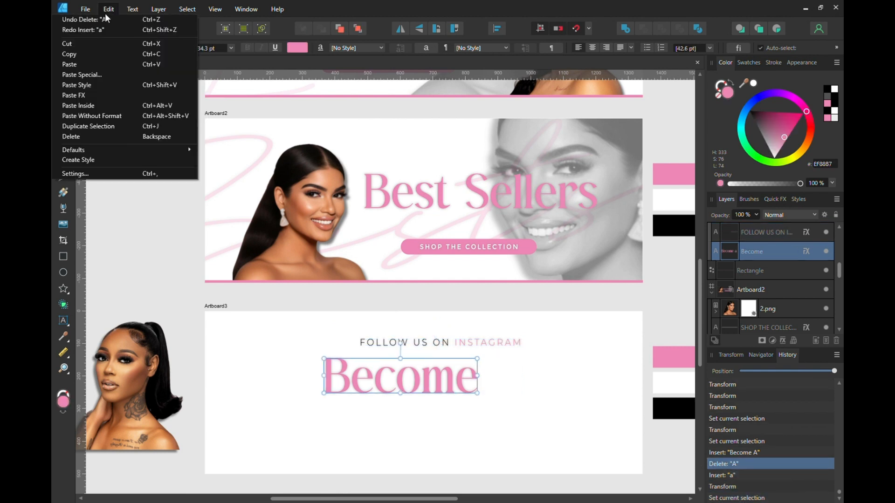
Paste a copy of the "FOLLOW US ON INSTAGRAM" line and place it between the "Best Sellers" headline and the button on Artboard2
click(329, 355)
right_click(277, 349)
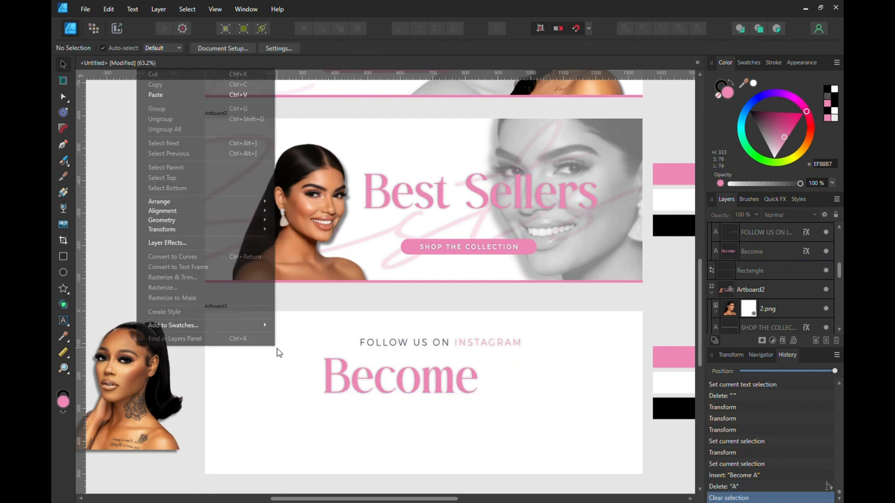
click(183, 94)
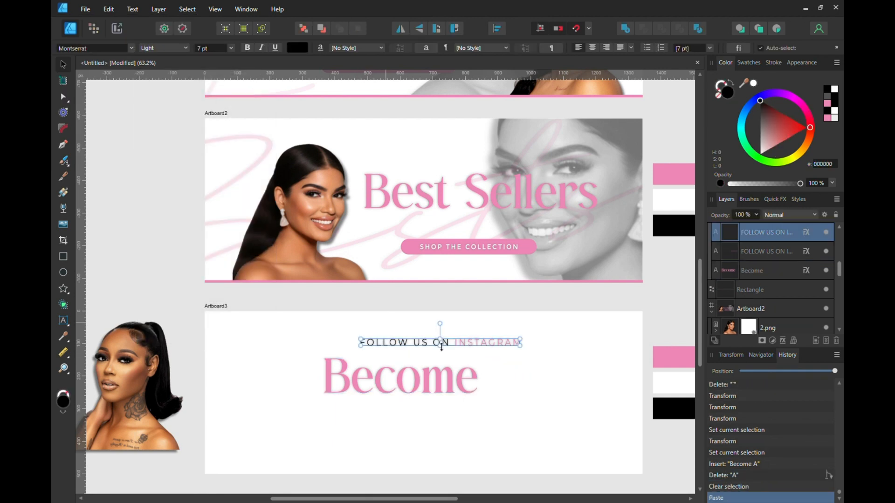
drag(484, 352, 495, 231)
Colour the word "INSTAGRAM" black in the copied line on Artboard2
double_click(505, 224)
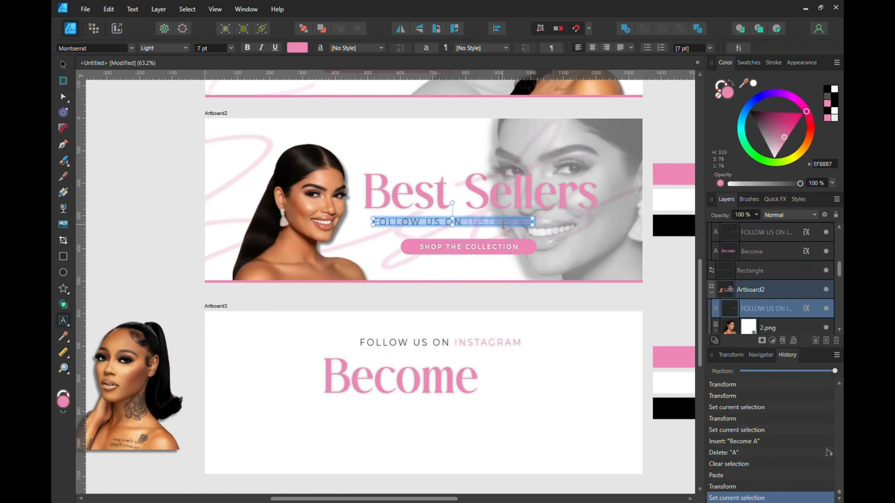
double_click(523, 220)
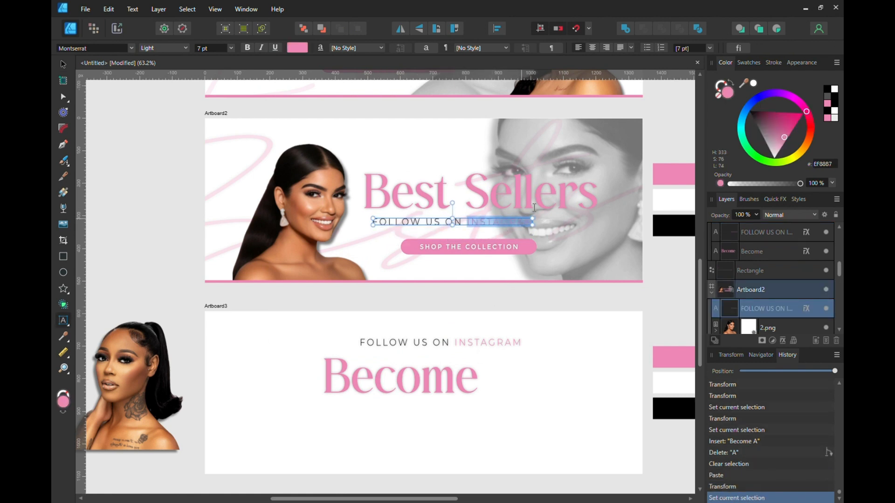
click(831, 92)
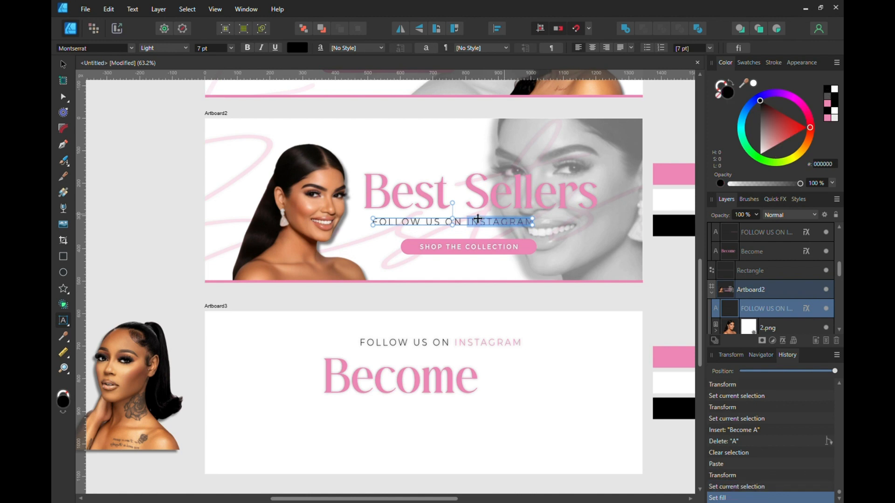
Replace the copied line's wording on Artboard2 with "SHOP OUR CUSTOMERS FAVS"
triple_click(436, 221)
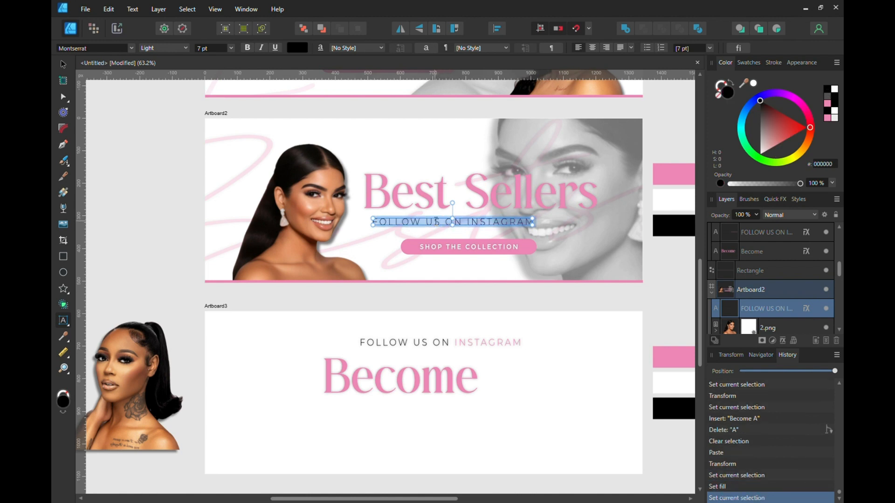
text(SHOP)
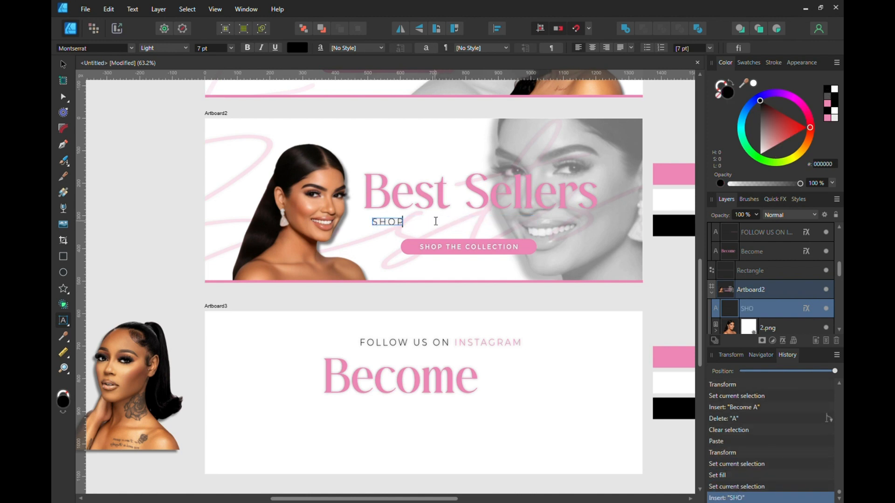
text( OUR CUS)
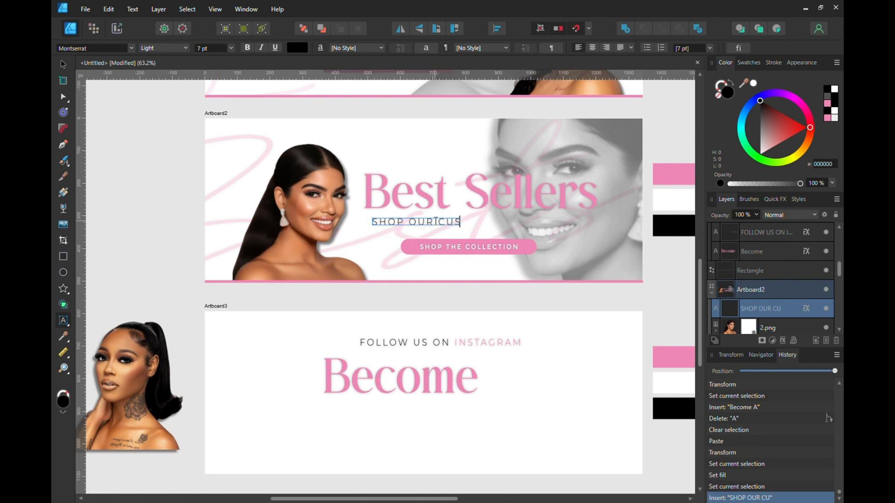
text(TOMERS FA)
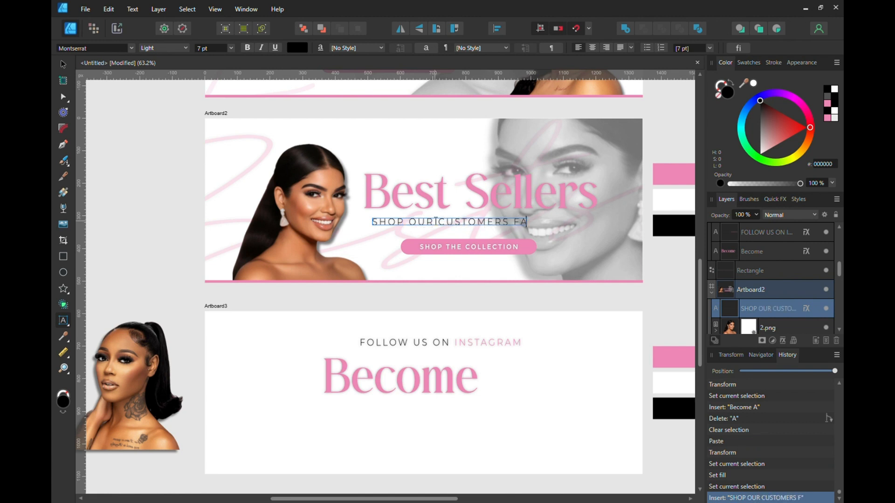
text(VS)
key(Escape)
click(64, 63)
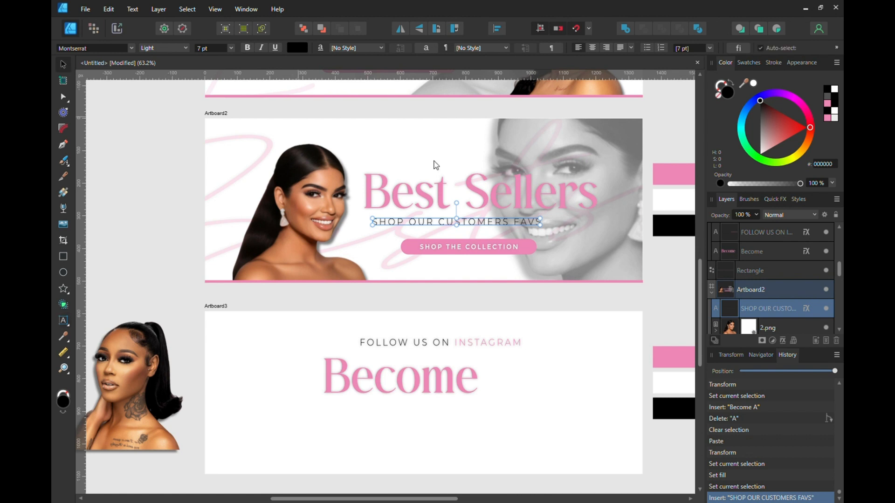
Enlarge "SHOP OUR CUSTOMERS FAVS" to span the width of the "Best Sellers" headline, and deselect it
drag(540, 217, 574, 223)
click(578, 245)
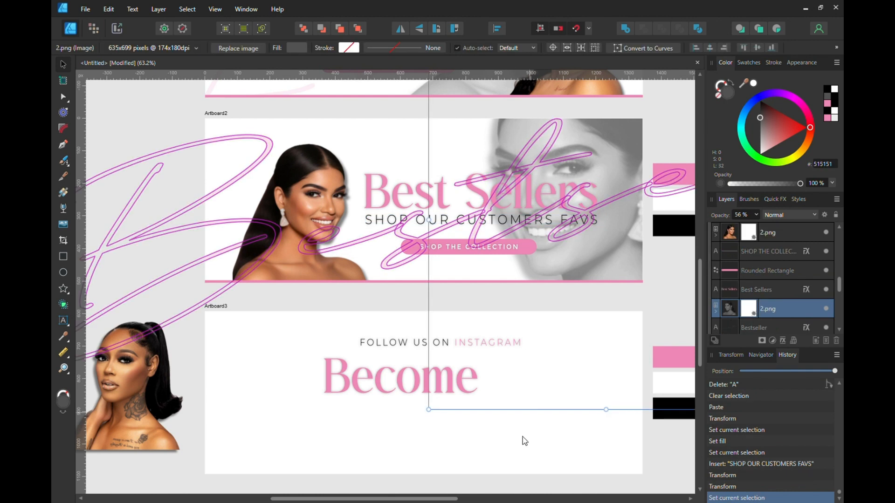
click(450, 466)
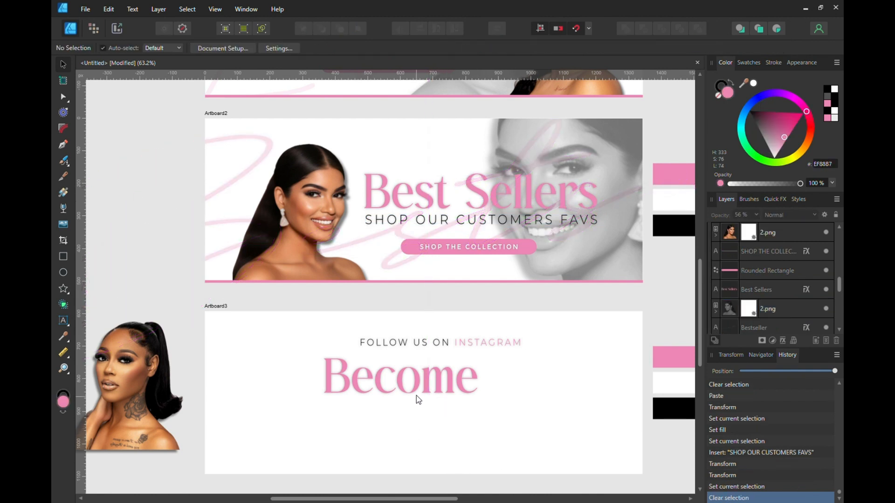
Complete the "Become" headline on Artboard3 so that it reads "Become a"
click(422, 394)
double_click(468, 394)
text(A=)
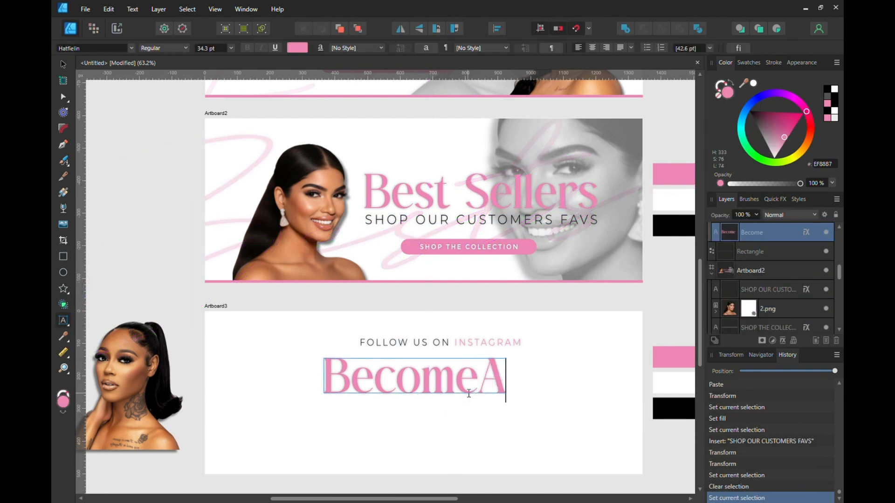
key(BackSpace)
key(BackSpace)
text(a)
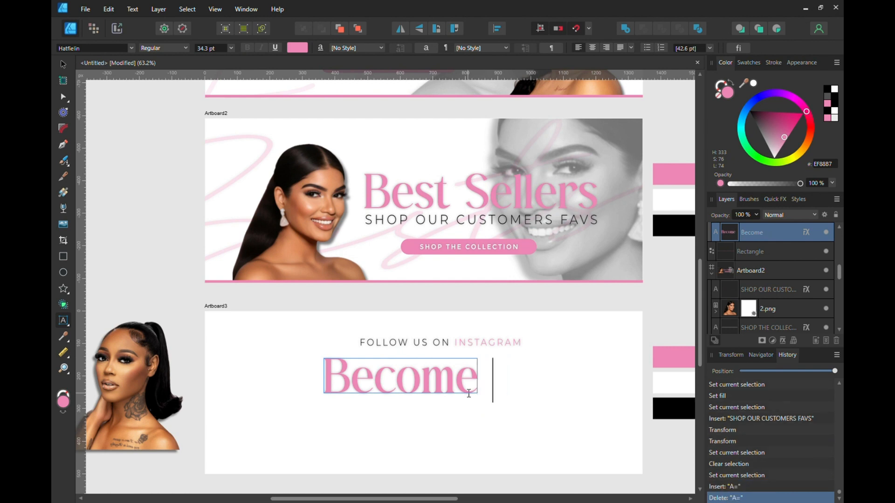
key(Escape)
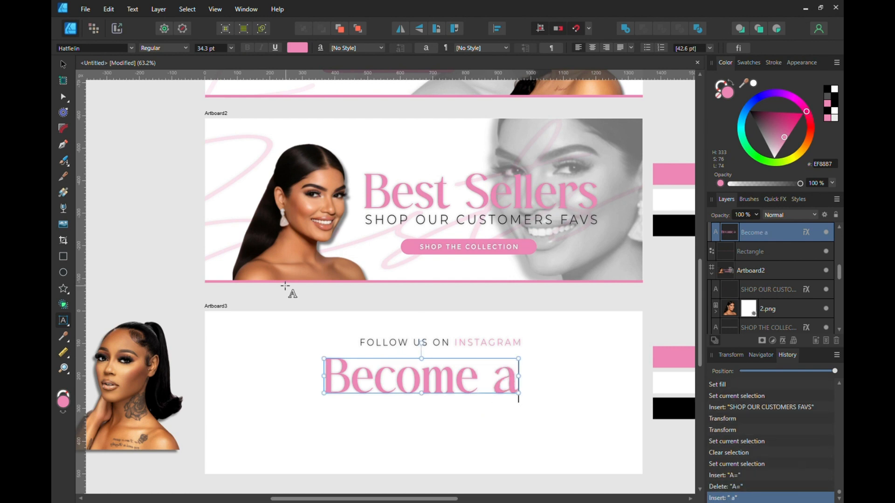
Centre the "Become a" headline closely beneath the "FOLLOW US ON INSTAGRAM" line, and deselect it
click(62, 65)
drag(456, 377, 475, 371)
click(389, 409)
Paste another copy of the "FOLLOW US ON INSTAGRAM" line and place it below the "Become a" headline
right_click(388, 403)
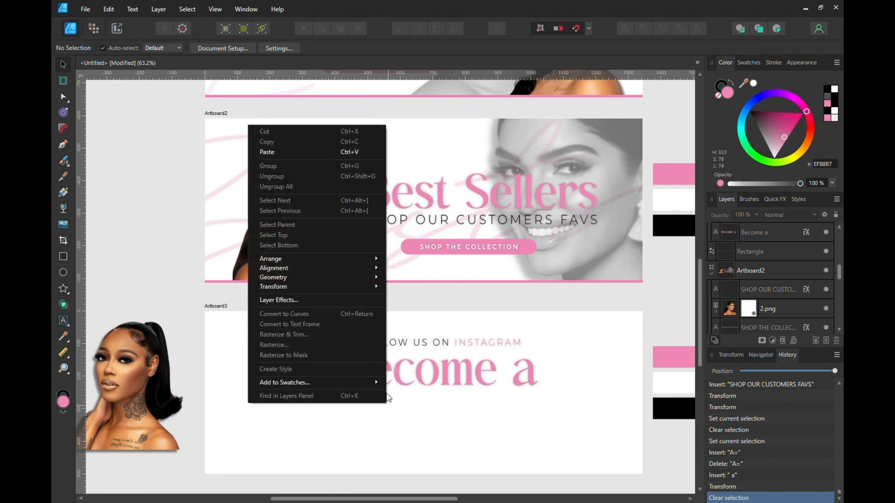
click(291, 154)
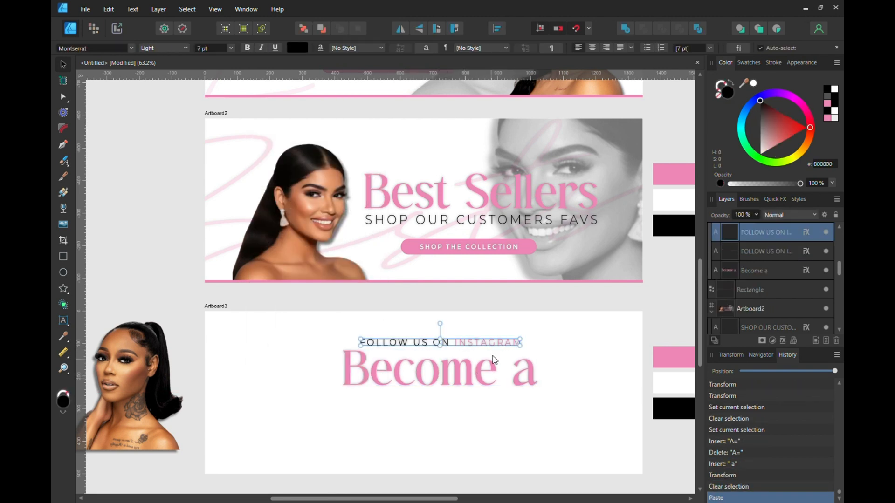
drag(475, 346, 466, 398)
Replace the wording of the line below the "Become a" headline with "LASH BAE TODAY"
double_click(466, 398)
key(ctrl+a)
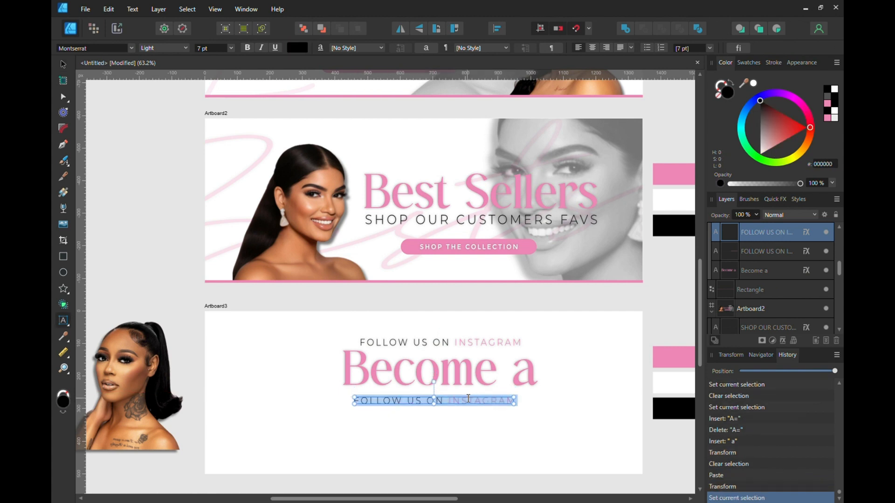
key(BackSpace)
text(LASH)
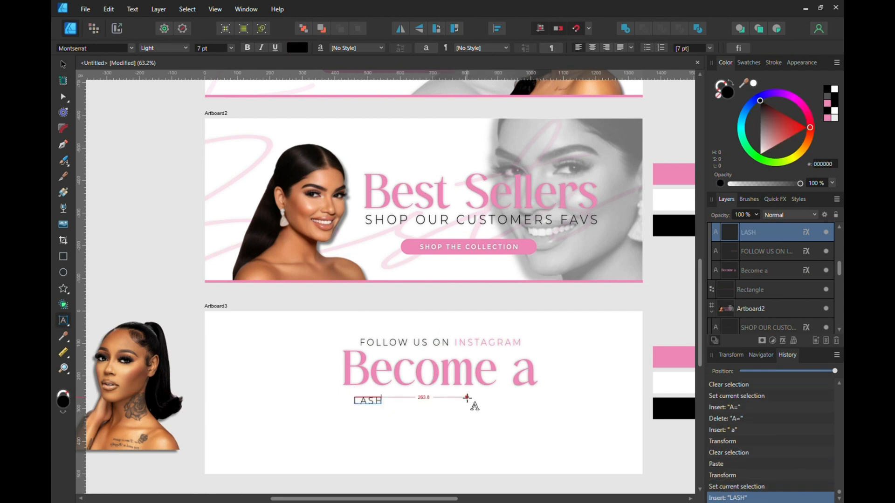
text( BAE TODAY)
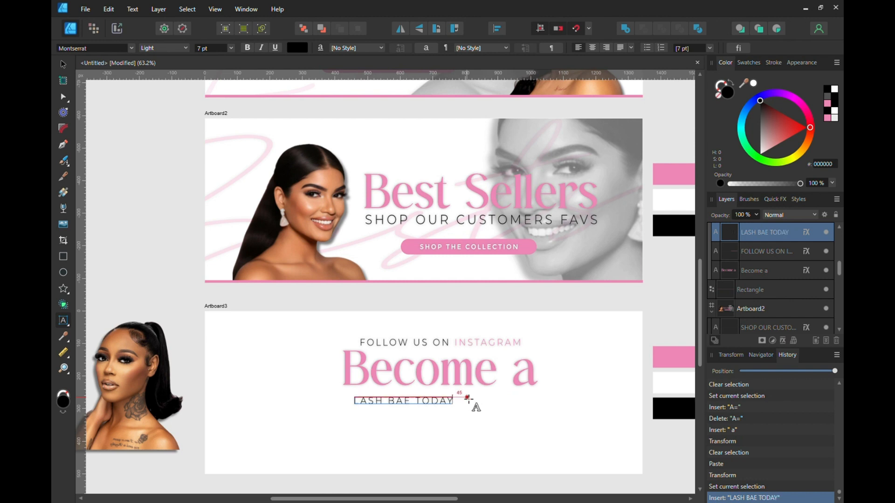
key(Escape)
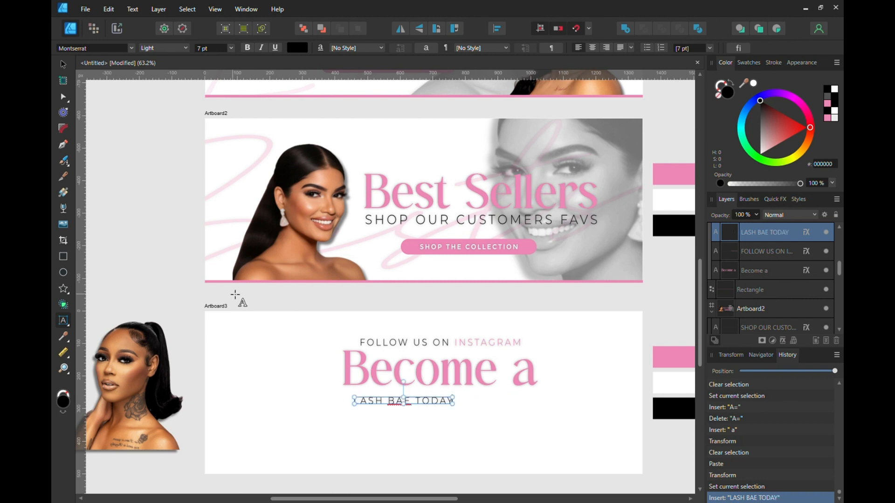
click(61, 63)
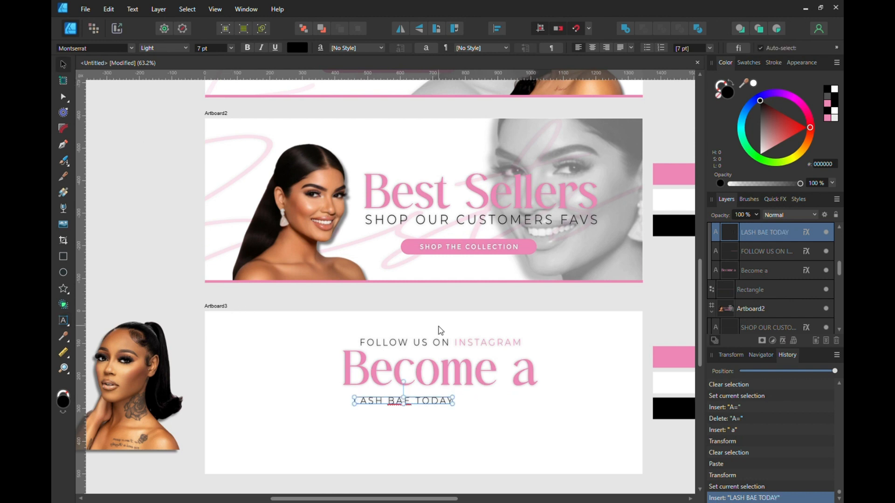
Make the spell checker ignore the word "BAE" in the "LASH BAE TODAY" line
double_click(404, 402)
key(ctrl+a)
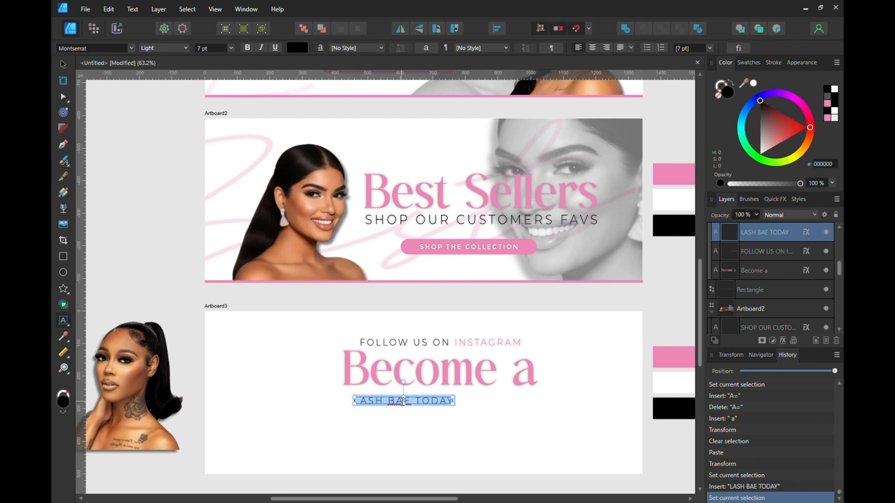
click(403, 401)
double_click(404, 402)
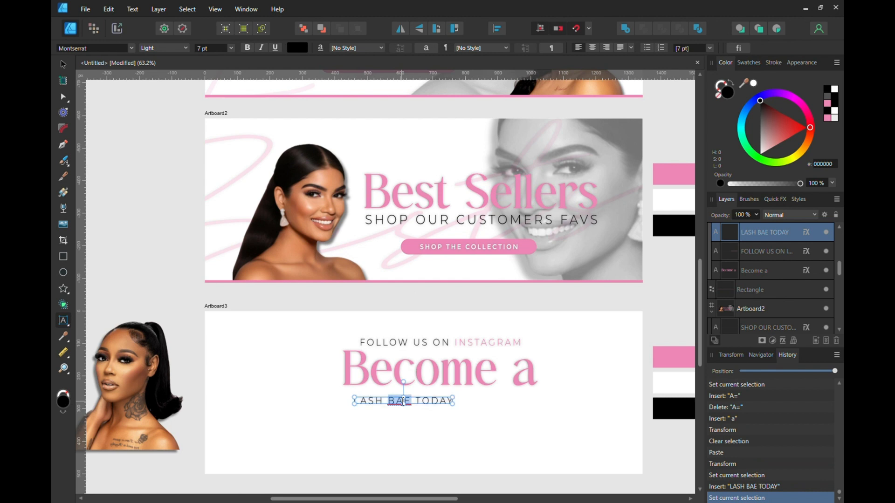
right_click(403, 402)
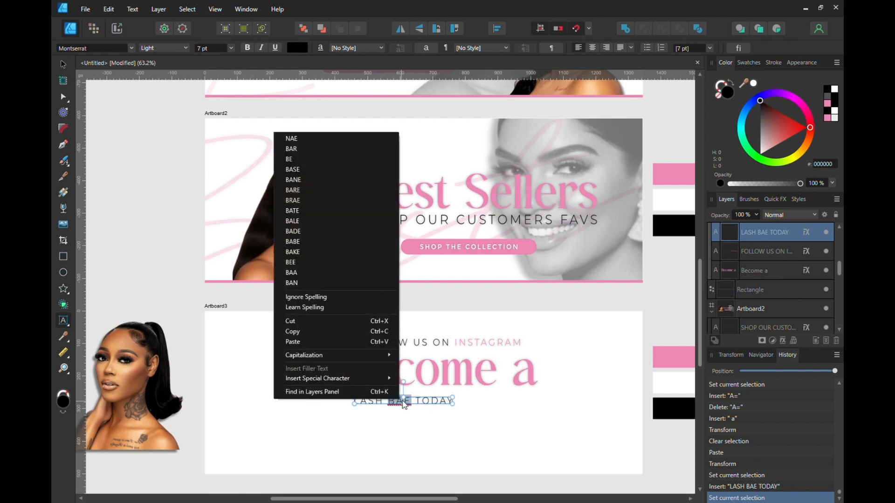
click(335, 297)
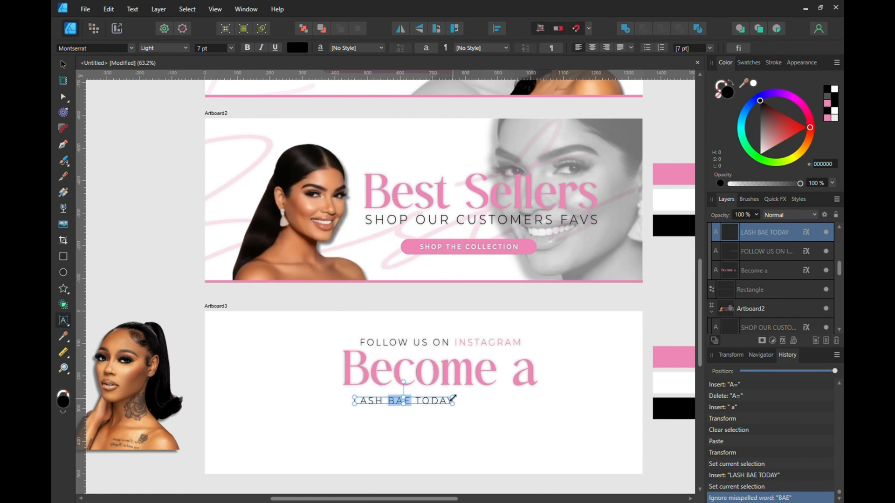
Enlarge "LASH BAE TODAY" to the width of the "Become a" headline, and nudge the line slightly down
drag(454, 399, 542, 398)
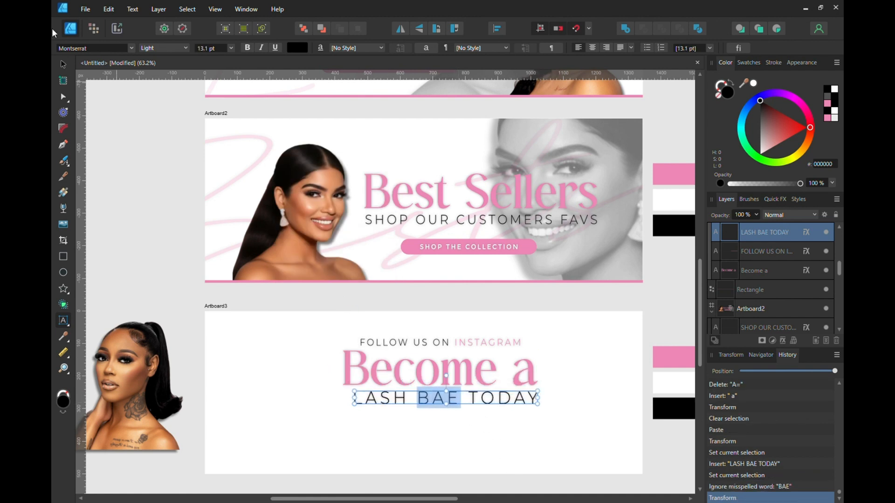
click(63, 68)
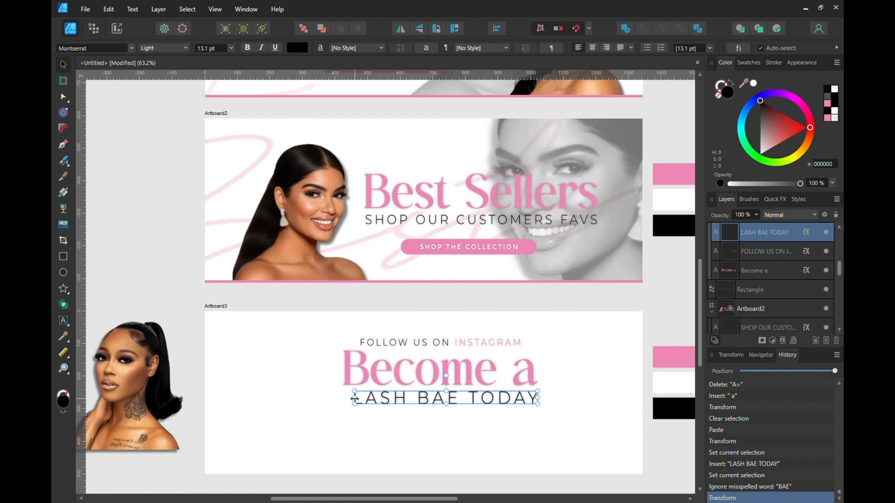
drag(355, 399, 341, 399)
click(566, 427)
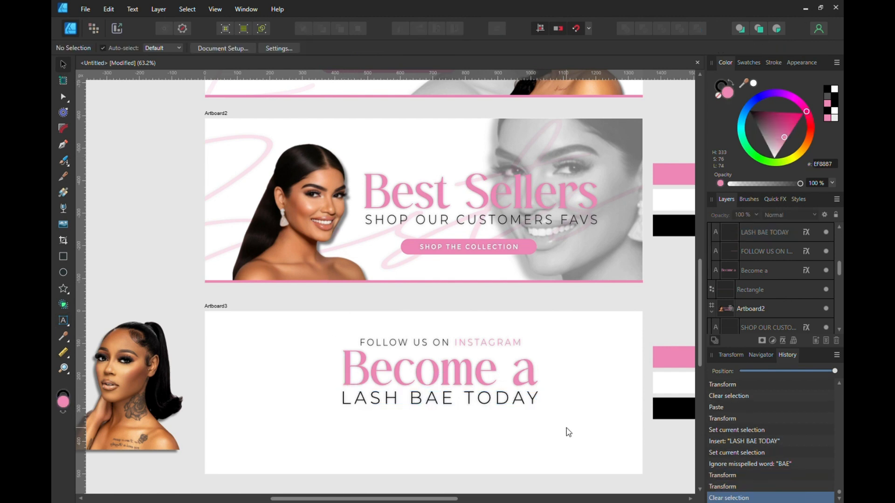
click(471, 399)
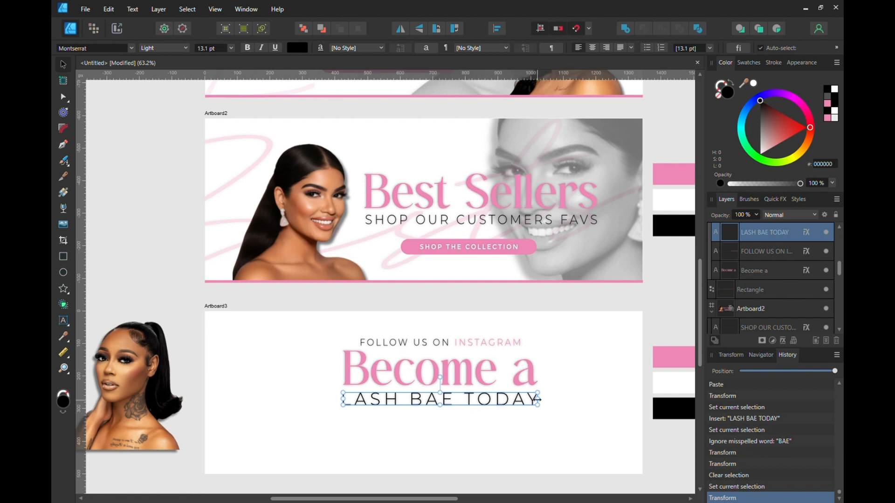
Narrow "LASH BAE TODAY" slightly to fit the "Become a" headline, and move all three text lines slightly down on Artboard3
drag(537, 400, 521, 405)
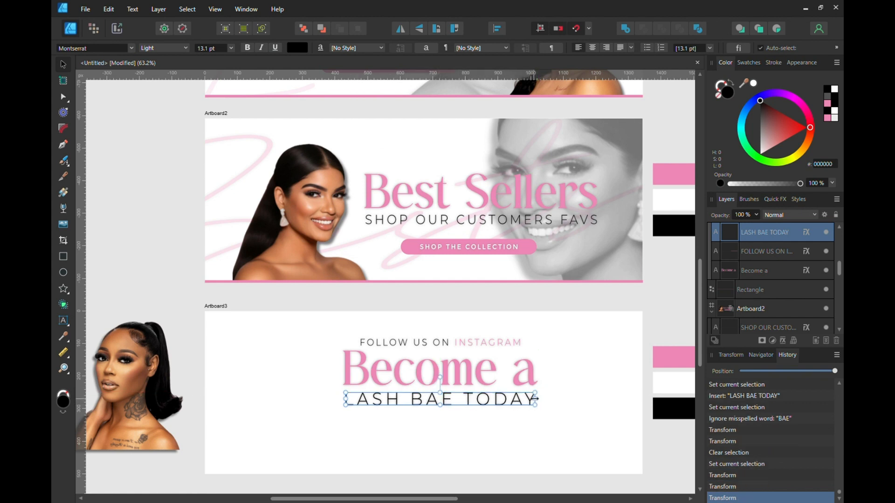
click(561, 403)
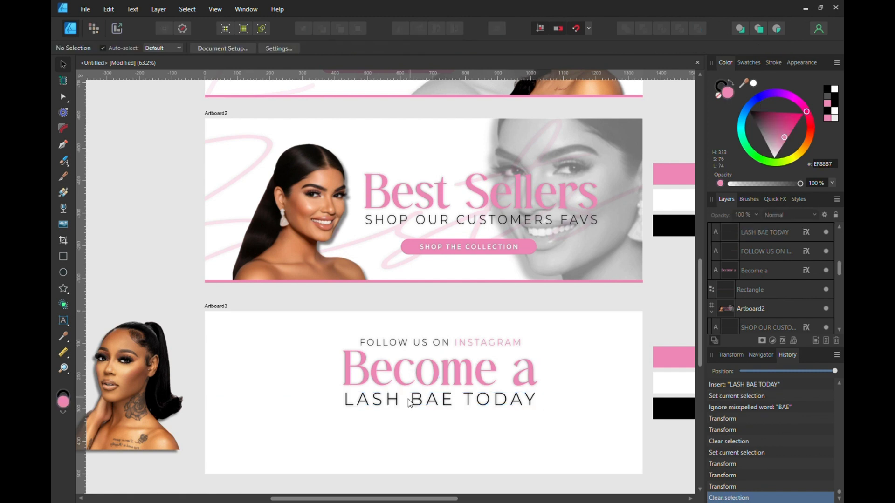
click(398, 408)
shift+click(466, 354)
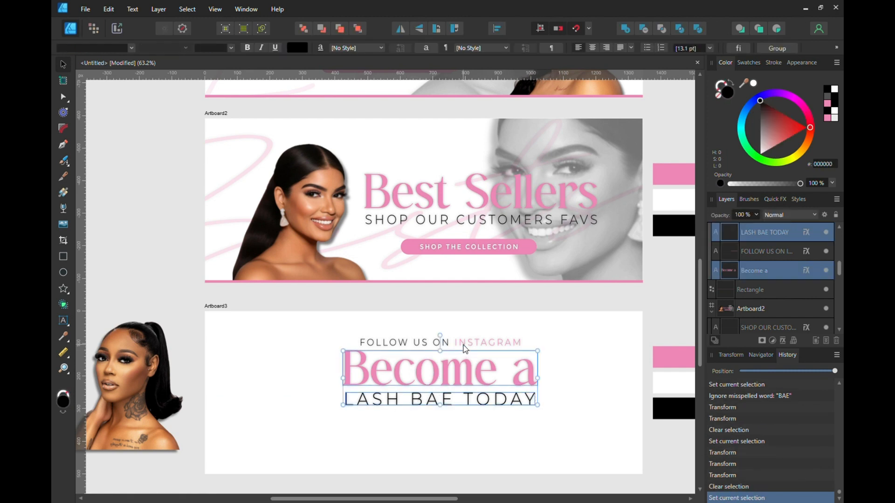
shift+click(465, 349)
drag(465, 350, 468, 359)
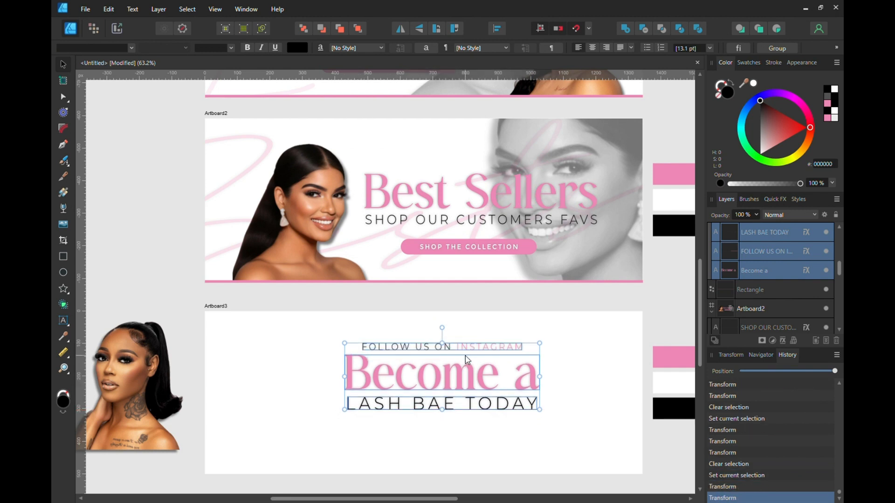
Set the whole "FOLLOW US ON INSTAGRAM" line to Montserrat Regular
click(476, 355)
triple_click(476, 348)
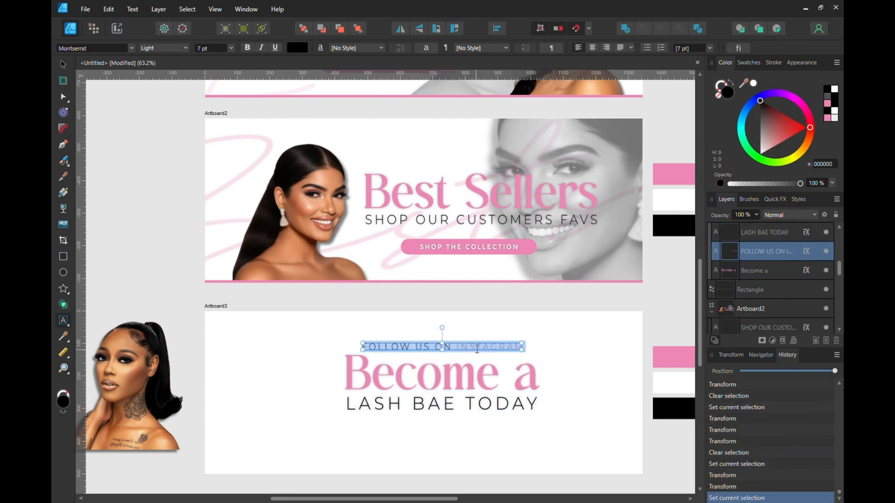
click(245, 48)
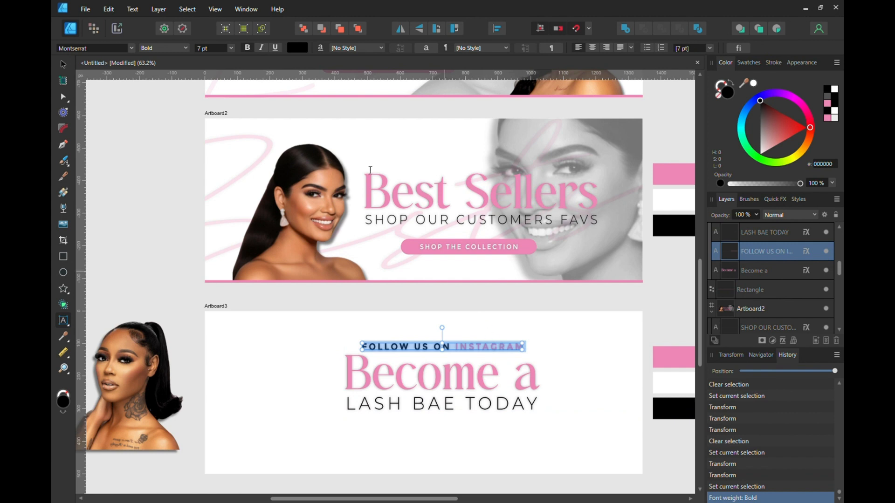
click(248, 48)
click(132, 48)
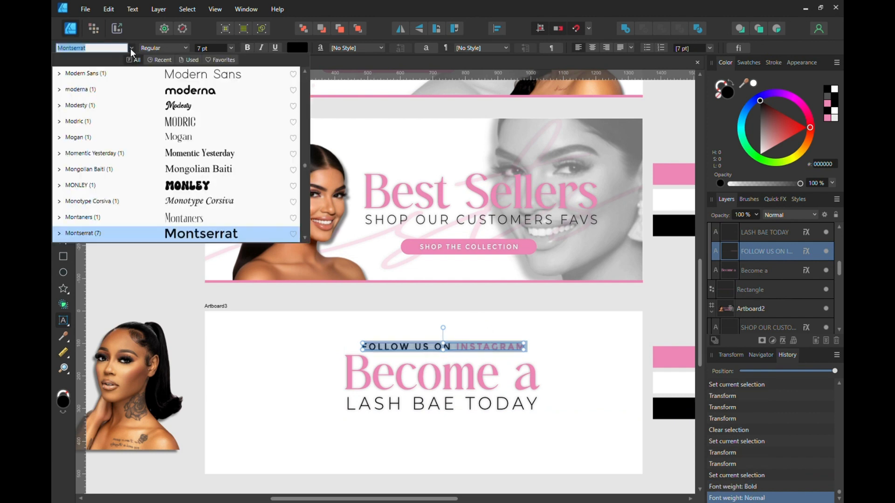
scroll(66, 195, down, 2)
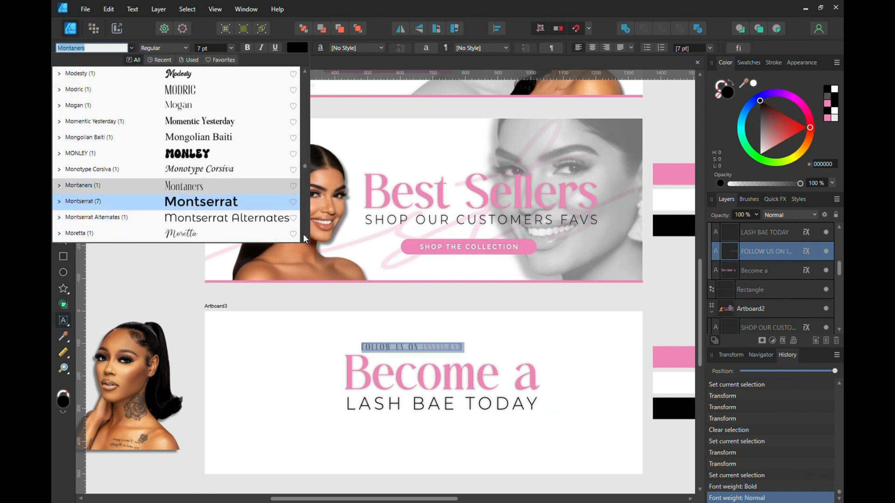
click(60, 201)
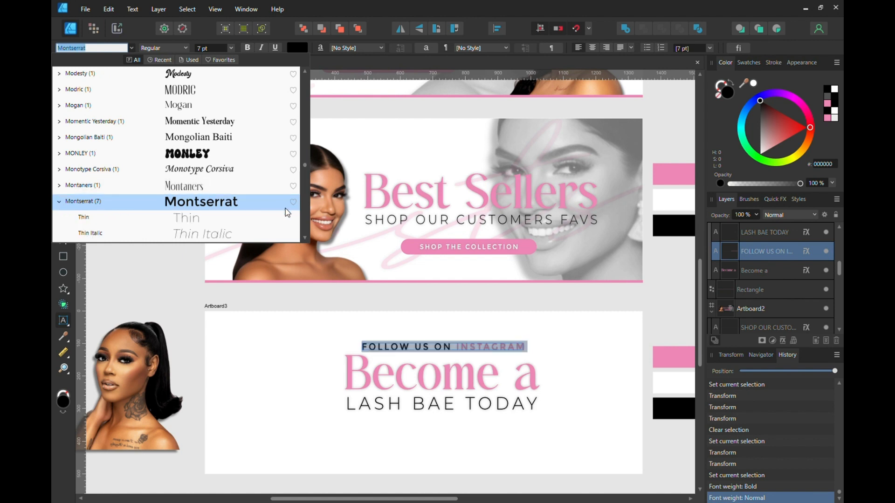
scroll(303, 235, down, 6)
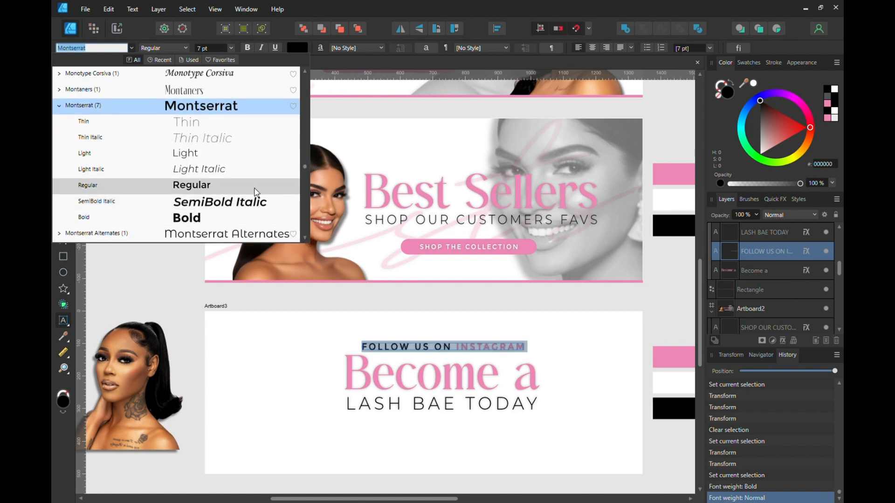
click(258, 186)
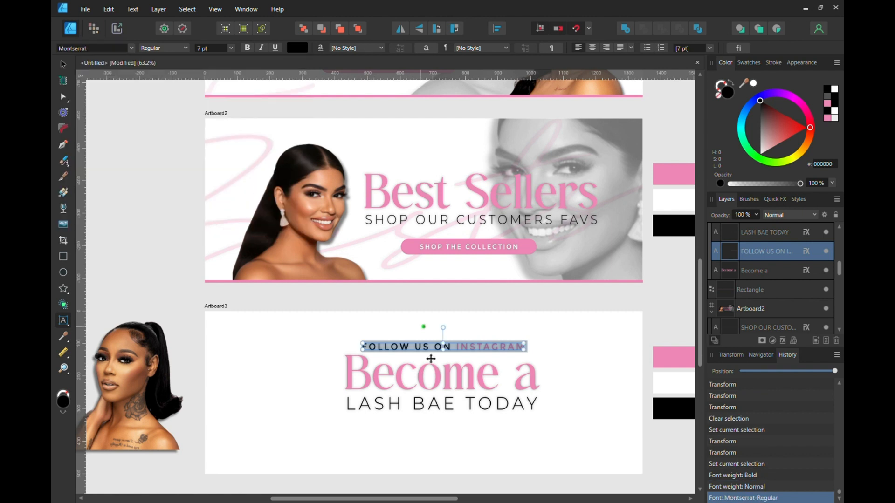
Shrink the "FOLLOW US ON INSTAGRAM" line to about 5.9 pt and centre it above the "Become a" headline
click(63, 64)
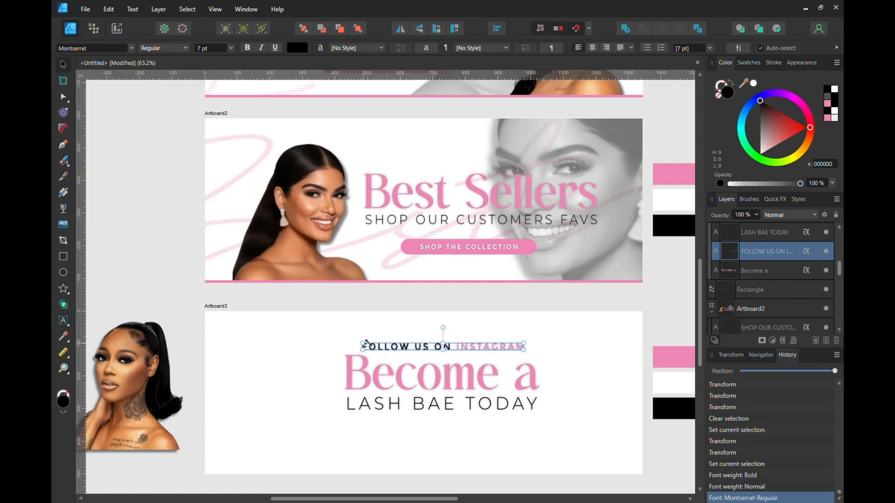
drag(363, 346, 387, 347)
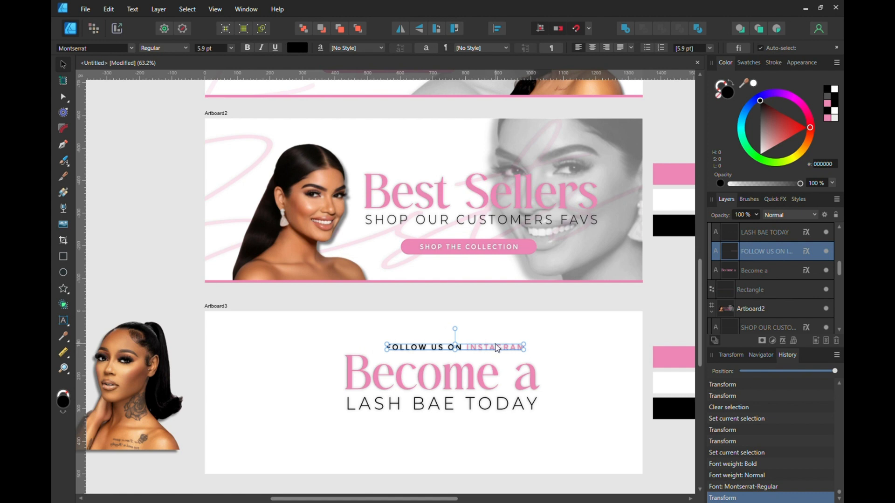
drag(497, 348, 490, 348)
click(625, 396)
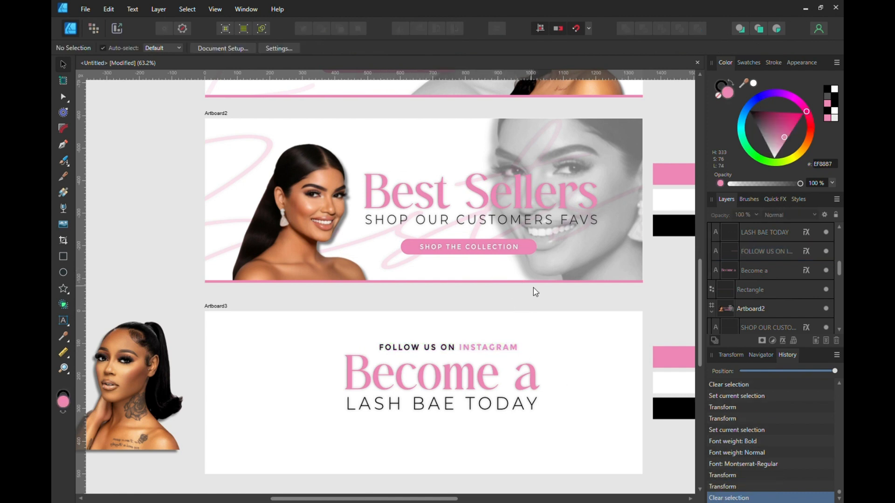
right_click(521, 249)
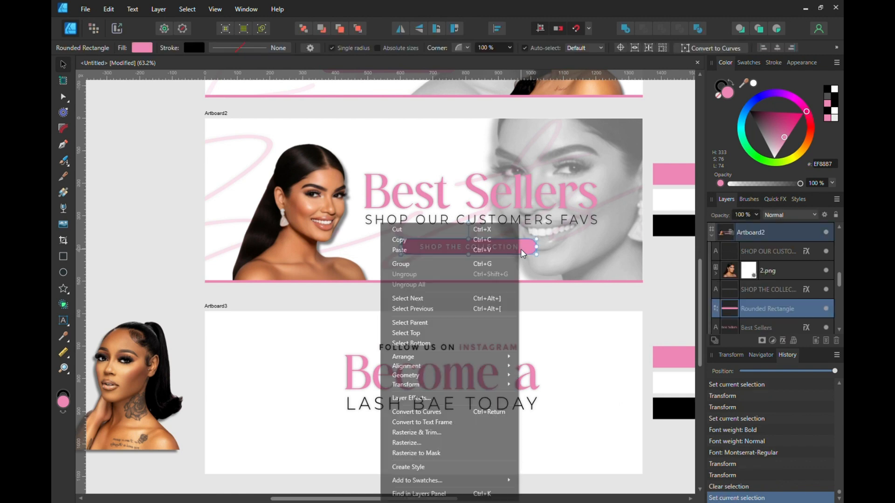
click(423, 244)
drag(530, 250, 498, 431)
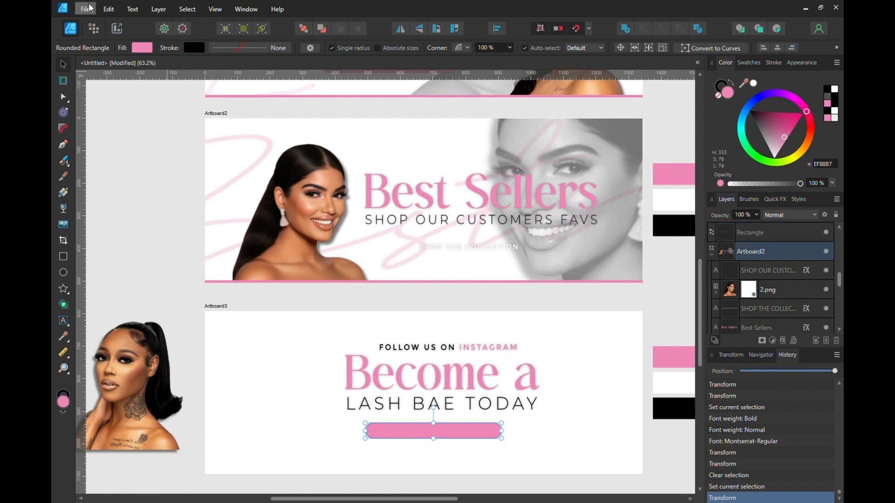
click(109, 9)
click(106, 17)
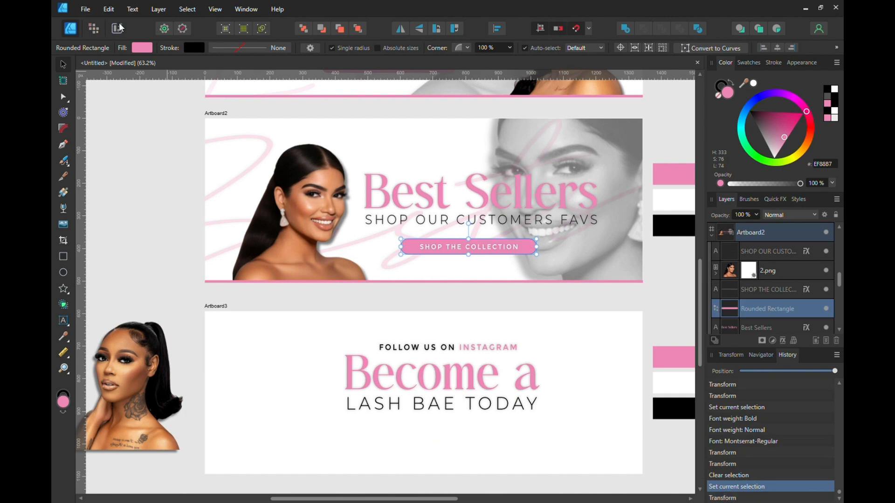
Copy the pink rounded button shape from Artboard2 and place the copy centred below "LASH BAE TODAY" on Artboard3
right_click(533, 249)
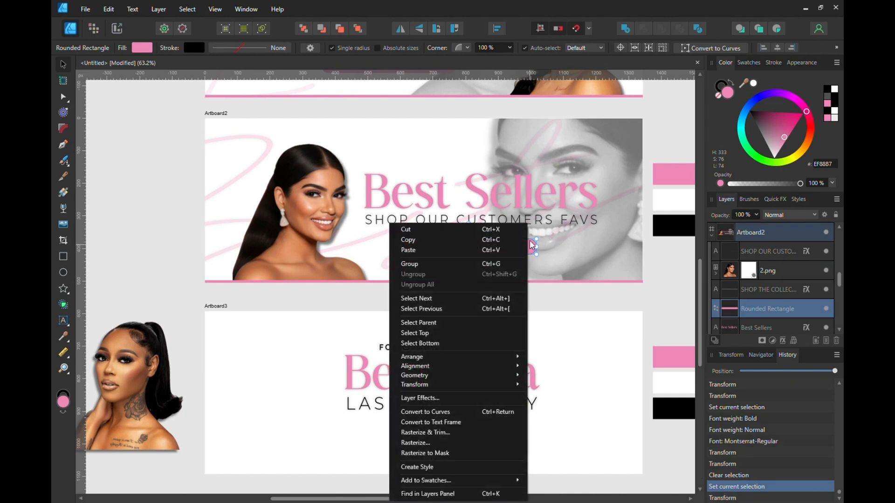
click(441, 240)
right_click(416, 436)
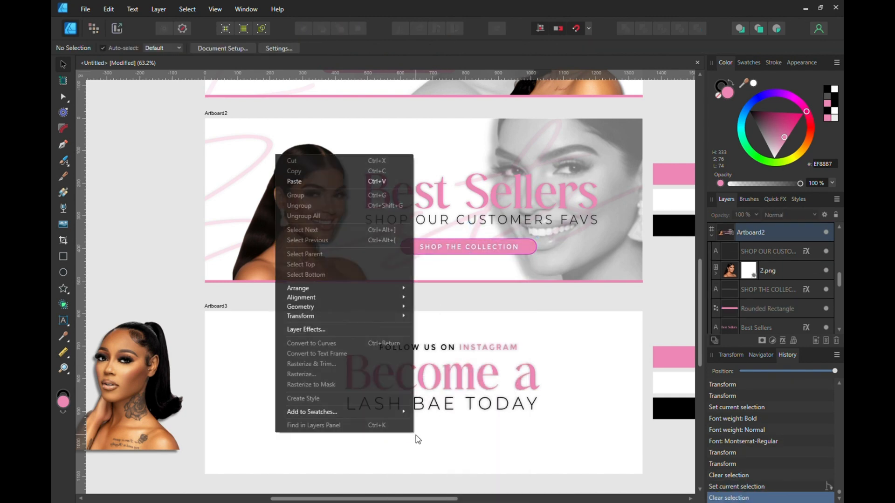
click(308, 186)
drag(472, 252, 442, 430)
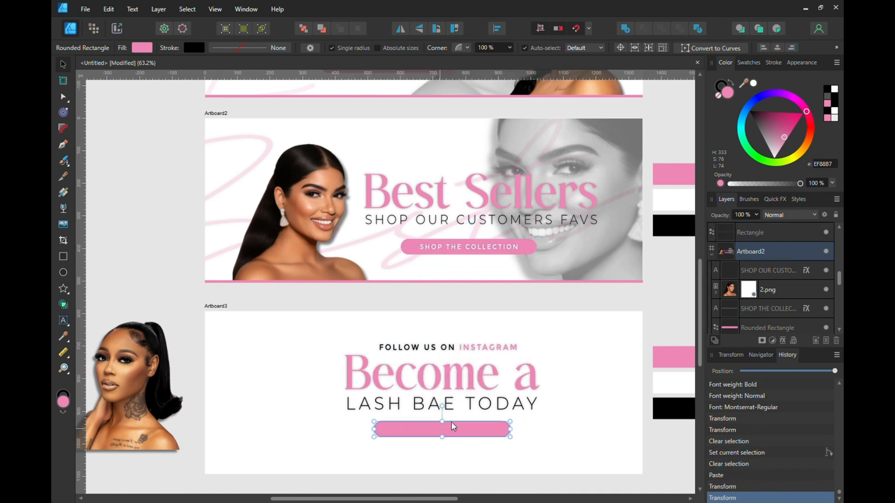
Copy the "SHOP THE COLLECTION" label from Artboard2 and place the copy on the pink button on Artboard3
click(495, 255)
right_click(491, 251)
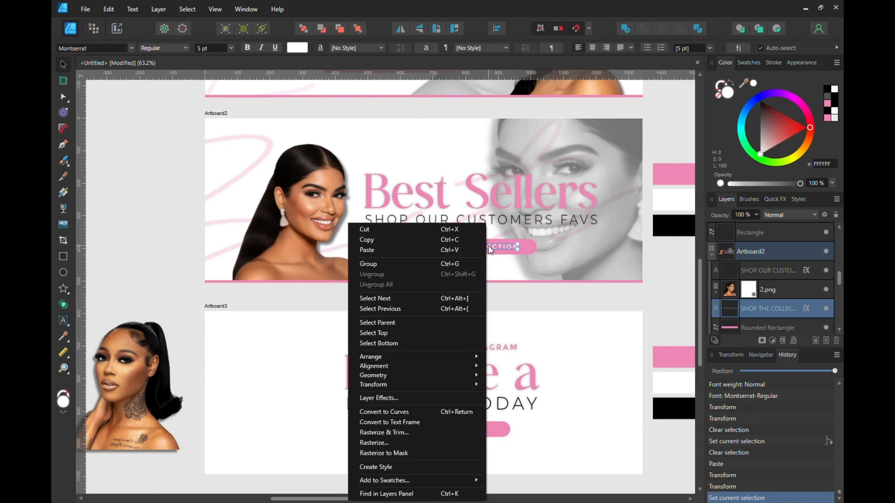
click(384, 239)
right_click(533, 432)
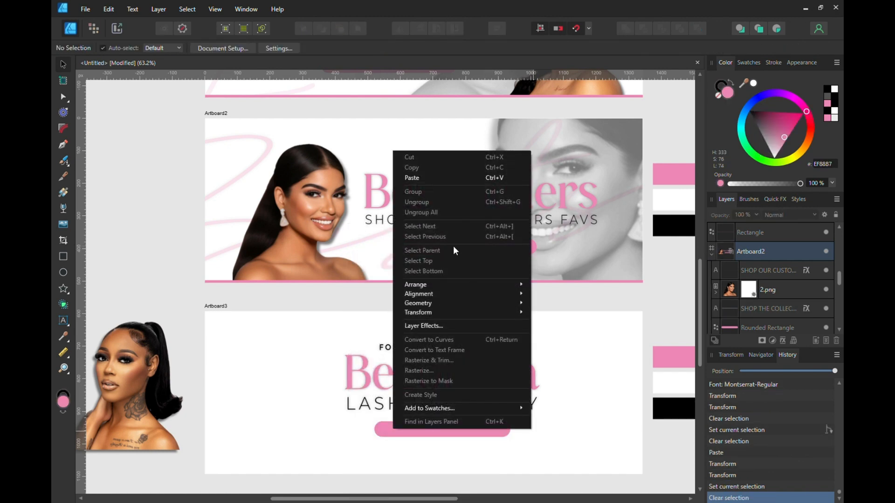
click(431, 178)
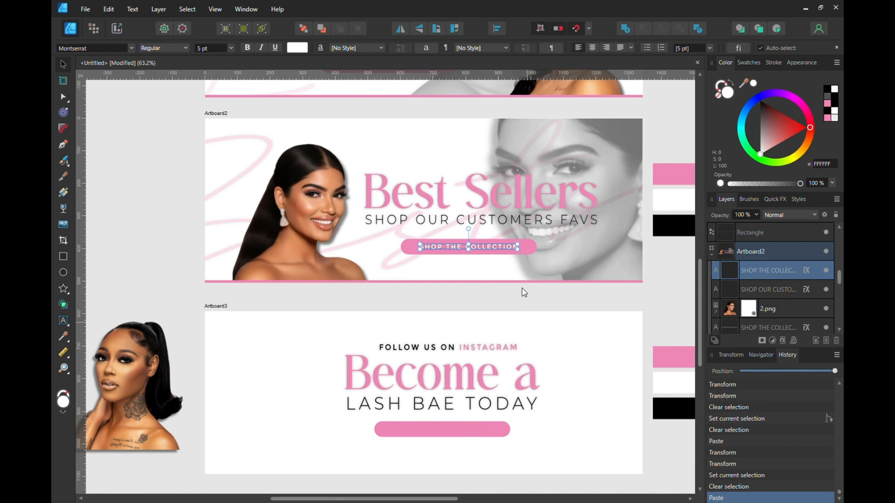
drag(487, 252, 460, 429)
Replace the wording of the Artboard3 button label with "HERPRETTYLASHES"
triple_click(459, 429)
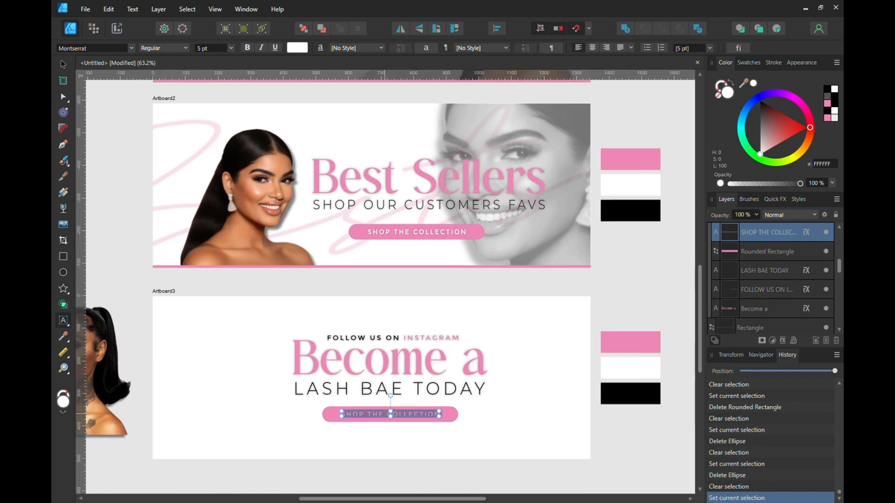
triple_click(385, 414)
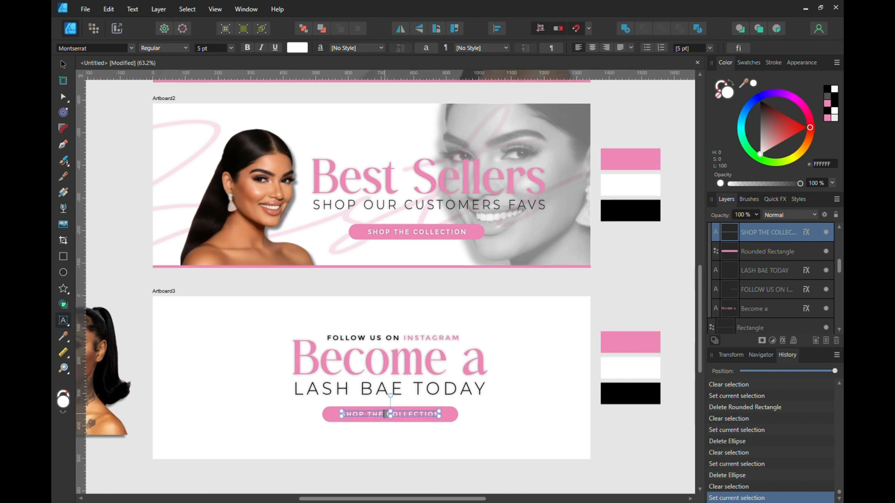
text(HER)
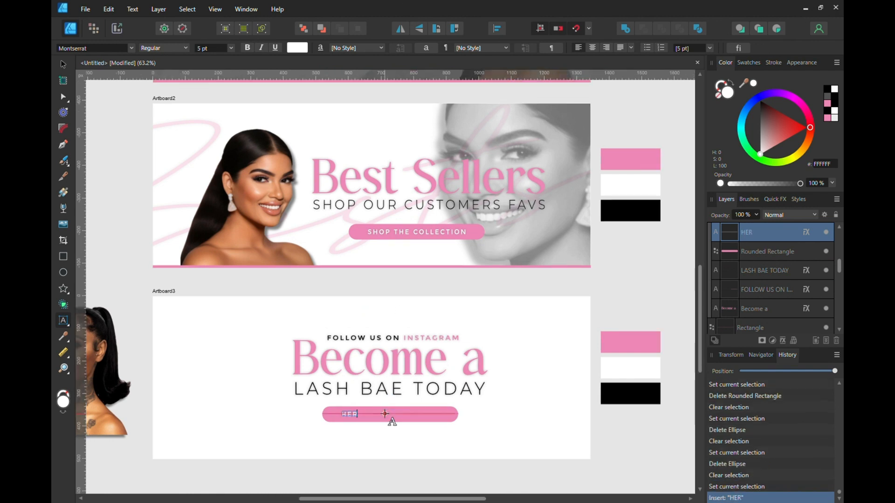
key(BackSpace)
text(PRETTYLASHES)
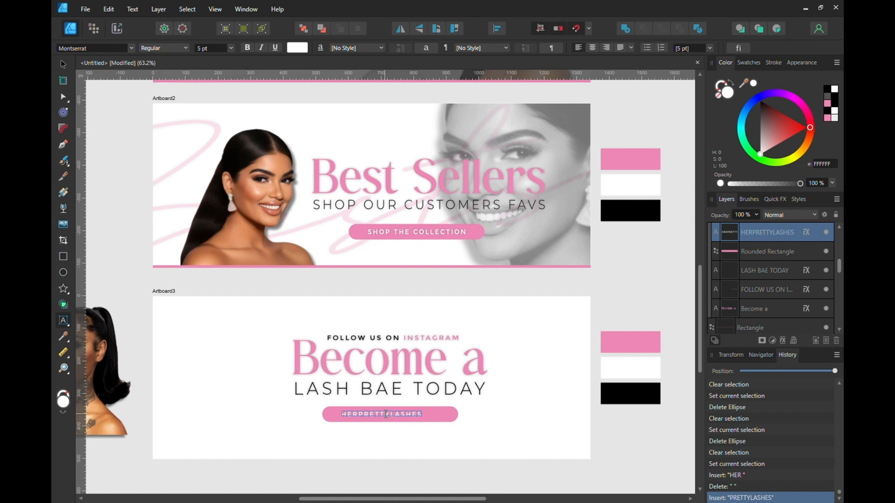
key(Escape)
Centre the "HERPRETTYLASHES" label on the pink button
click(64, 67)
drag(407, 419, 414, 421)
click(455, 424)
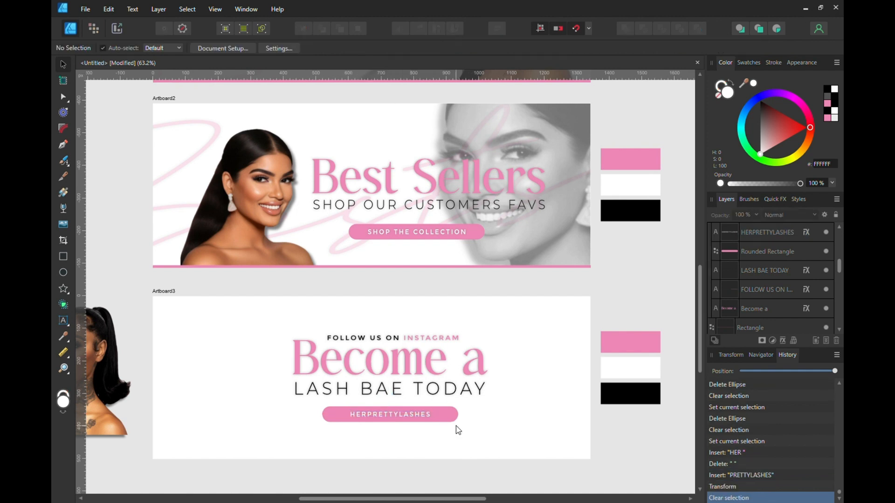
Make the spell checker ignore the word "HERPRETTYLASHES" in the button label
click(415, 418)
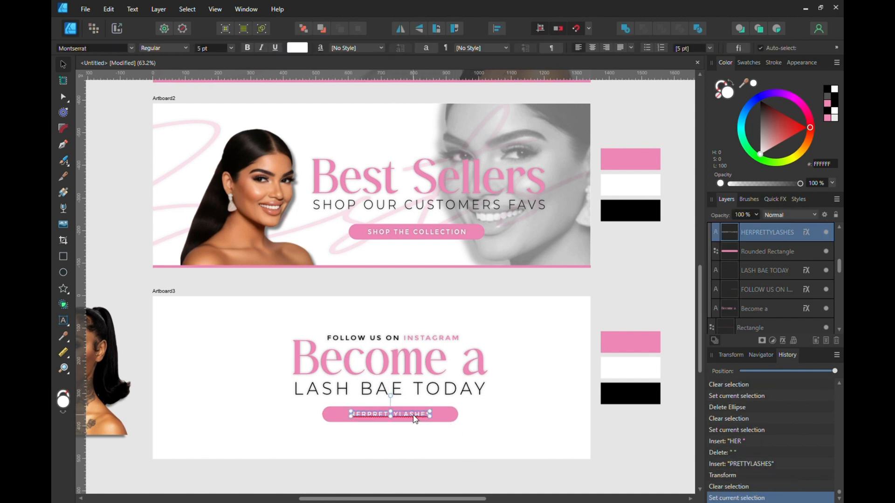
double_click(414, 414)
right_click(414, 415)
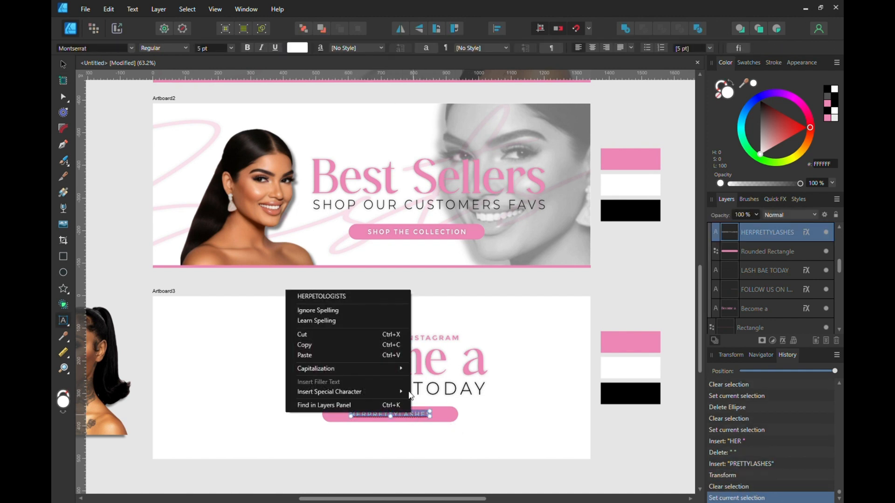
click(329, 311)
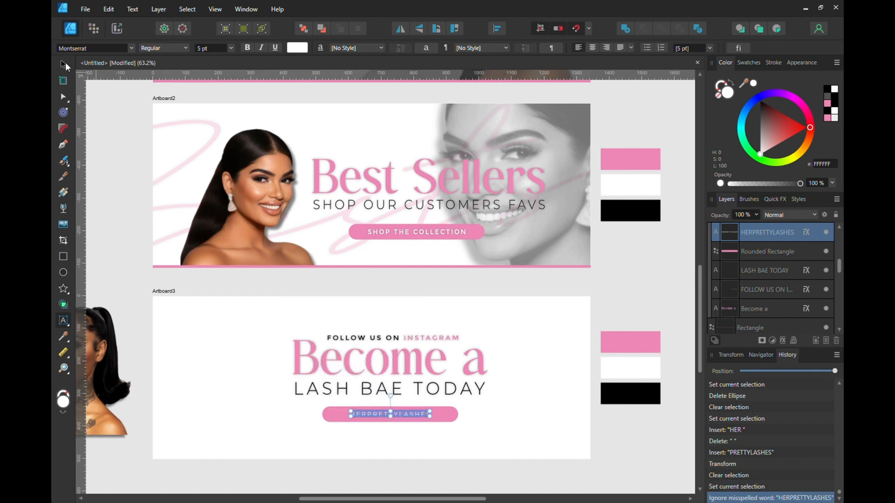
click(64, 66)
click(236, 402)
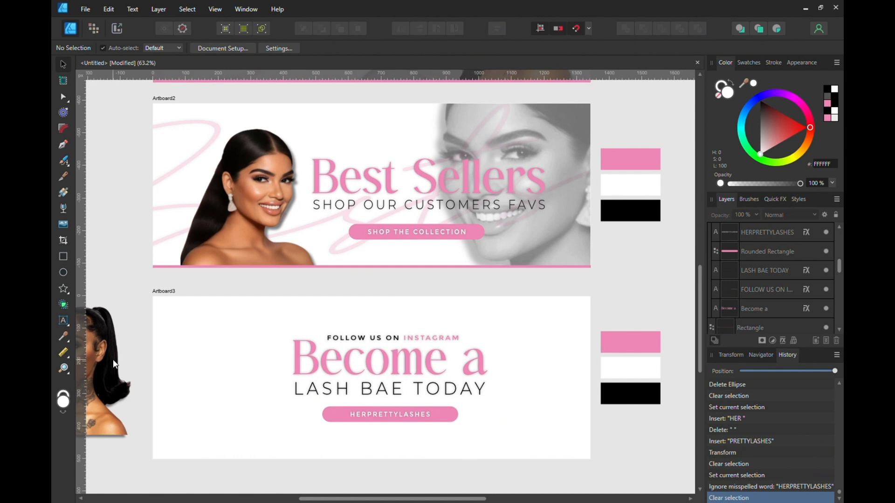
Place the ponytail model's cut-out photo at the right end of Artboard3, and shift the text lines and button left to make room
drag(112, 360, 564, 392)
click(406, 342)
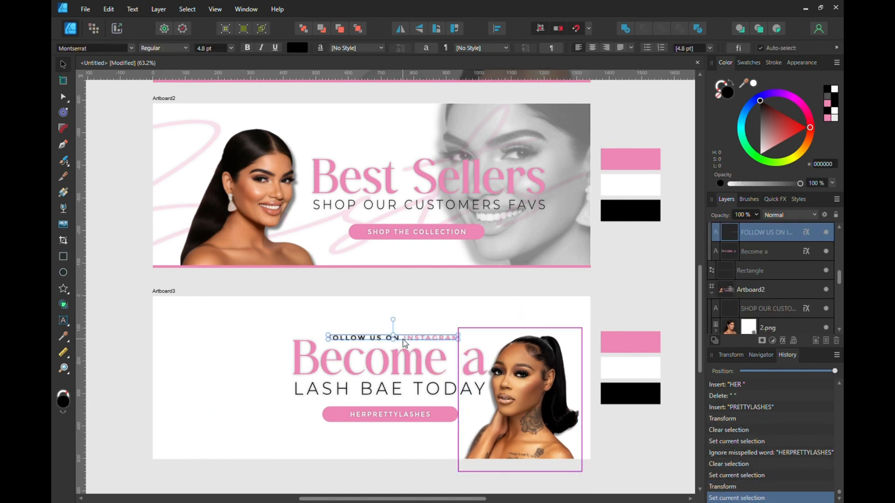
shift+click(398, 367)
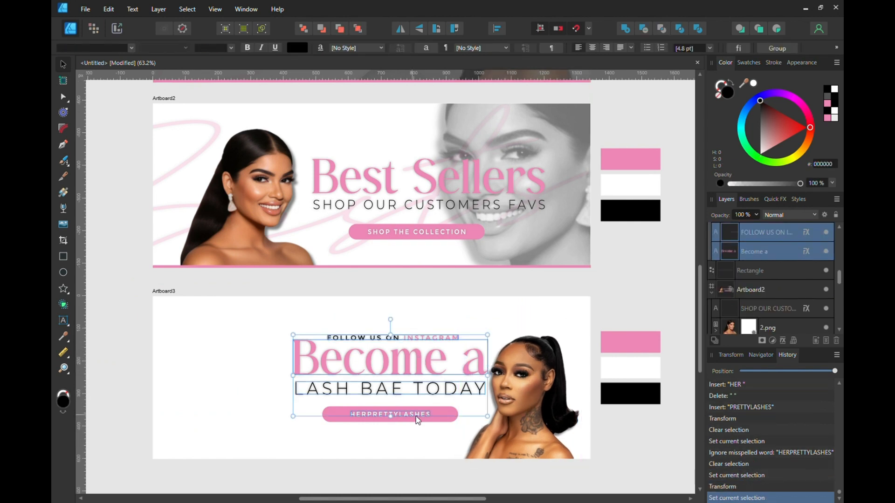
shift+click(438, 421)
drag(438, 420, 418, 424)
click(532, 379)
drag(533, 379, 533, 372)
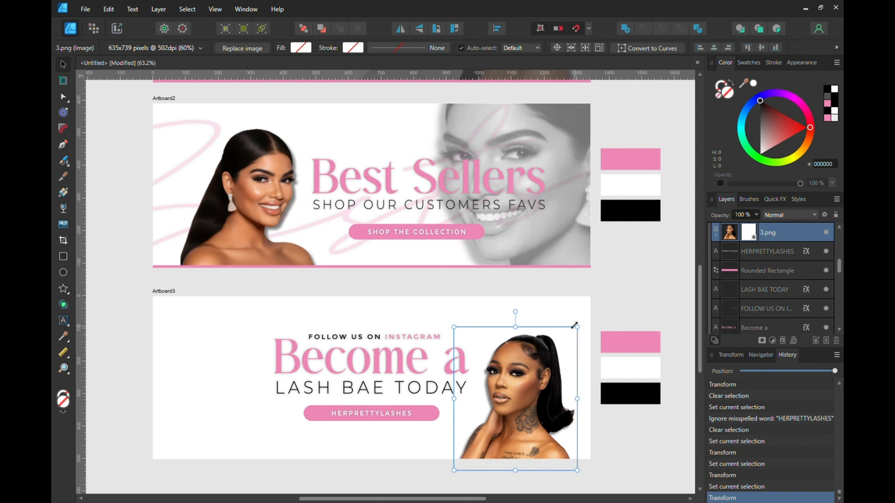
Enlarge the ponytail model's cut-out slightly at the right end of Artboard3, and place a copy of it at the artboard's left end
mouse_move(575, 325)
mouse_down()
mouse_move(578, 319)
mouse_move(546, 356)
mouse_move(576, 318)
mouse_up()
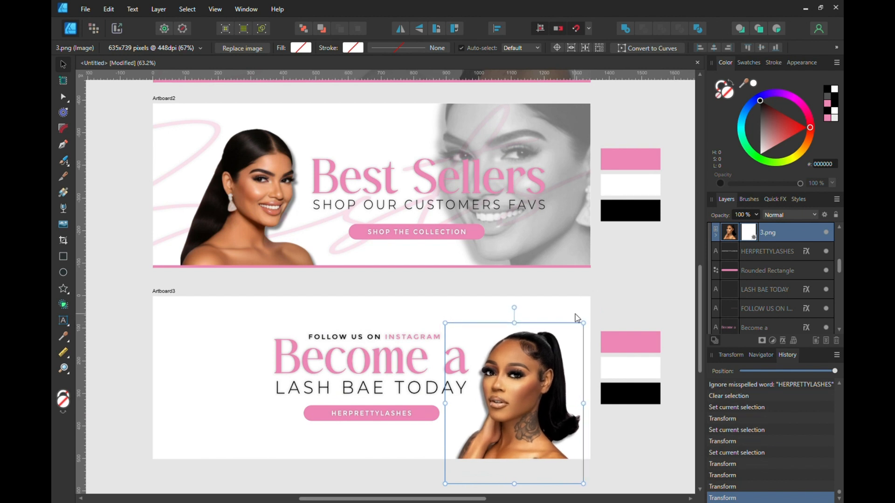
drag(539, 353, 538, 348)
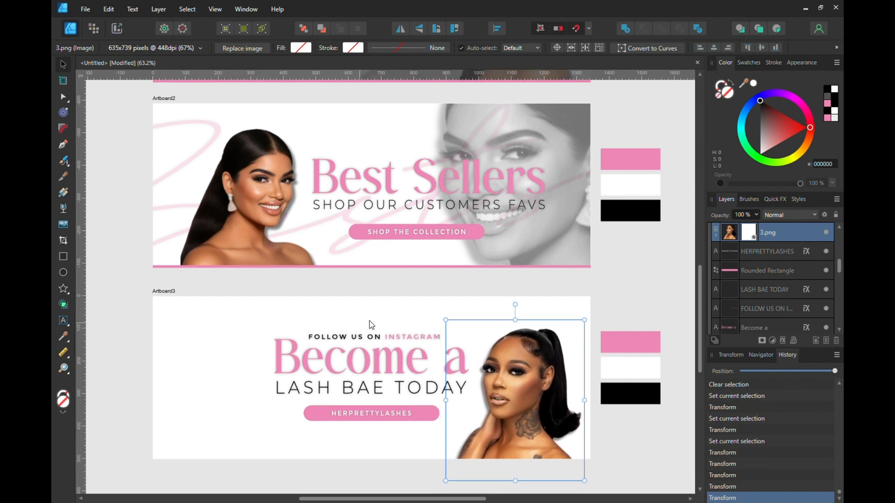
right_click(496, 359)
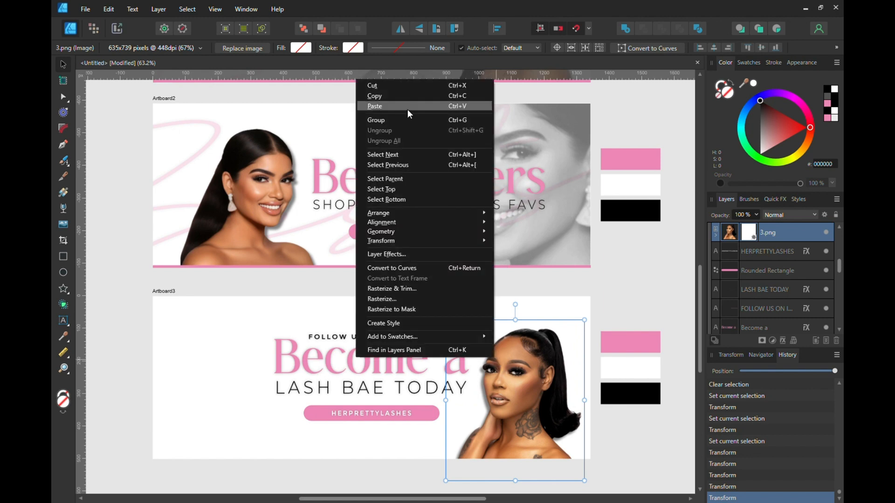
click(401, 95)
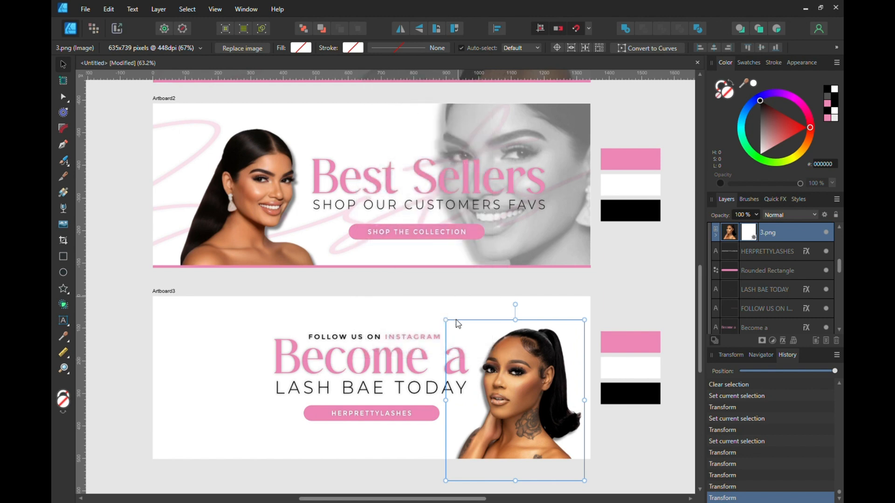
right_click(503, 379)
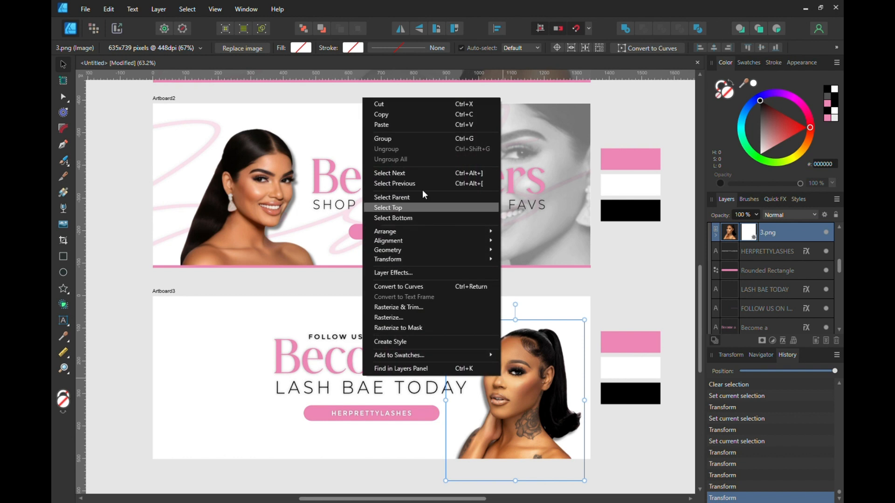
click(384, 123)
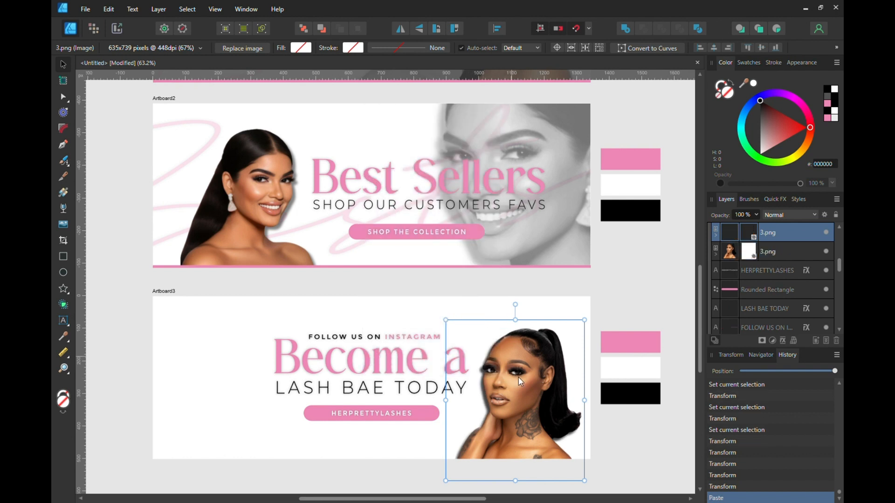
drag(498, 440, 240, 391)
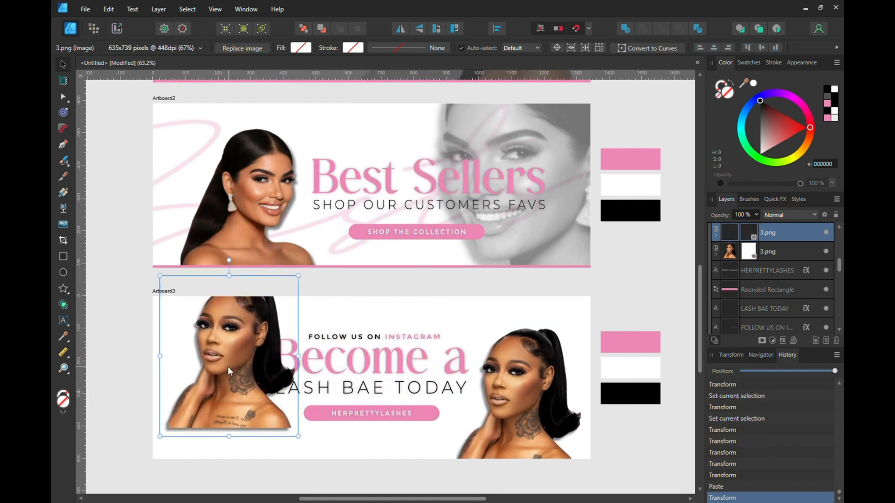
Flip the copied model photo horizontally and enlarge it so the face fills the full height of Artboard3's left end
right_click(241, 354)
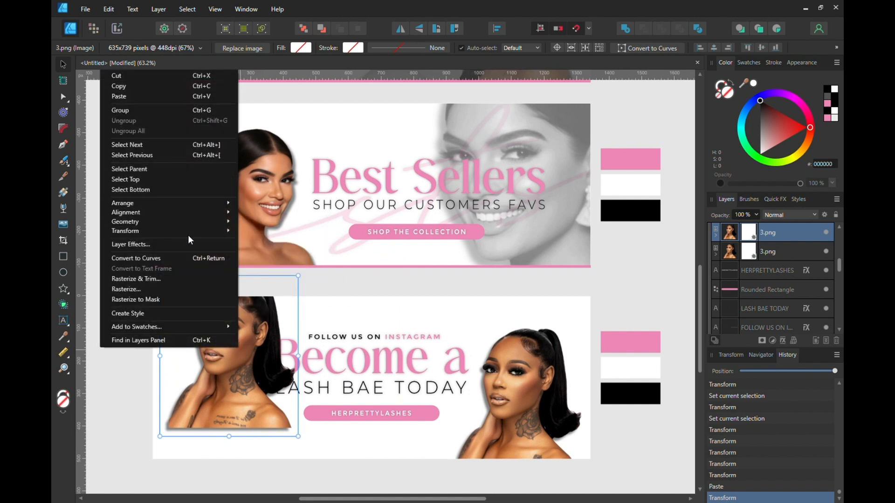
mouse_move(193, 231)
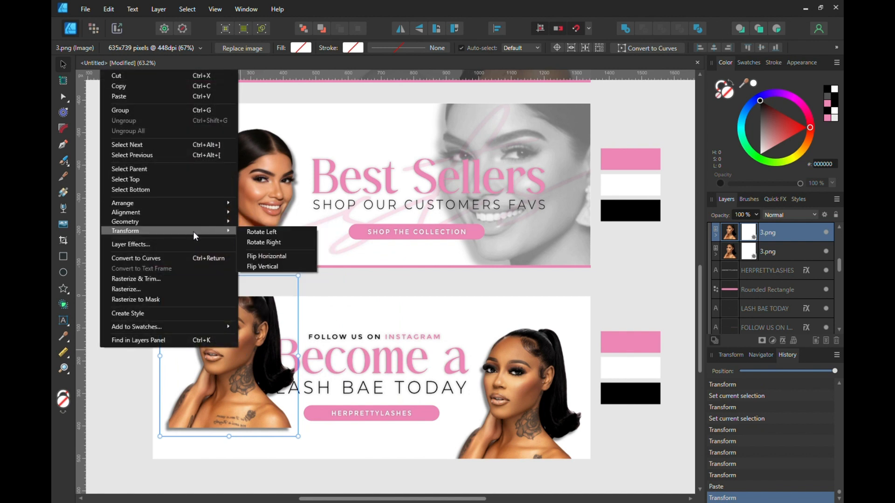
click(259, 256)
drag(154, 273, 109, 256)
drag(308, 456, 311, 456)
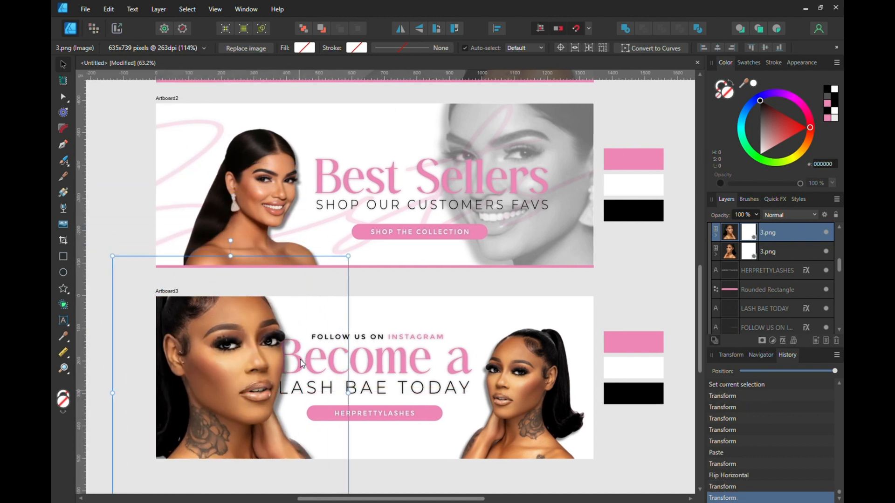
drag(347, 257, 365, 237)
drag(249, 312, 239, 327)
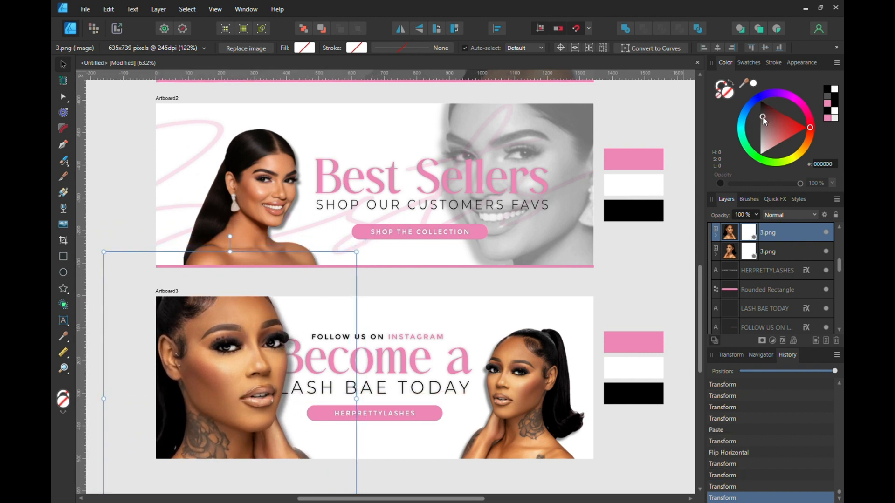
Turn the enlarged model photo greyscale with a dark grey 2C2C2C fill, and lower its layer opacity to 63%
drag(762, 117, 748, 110)
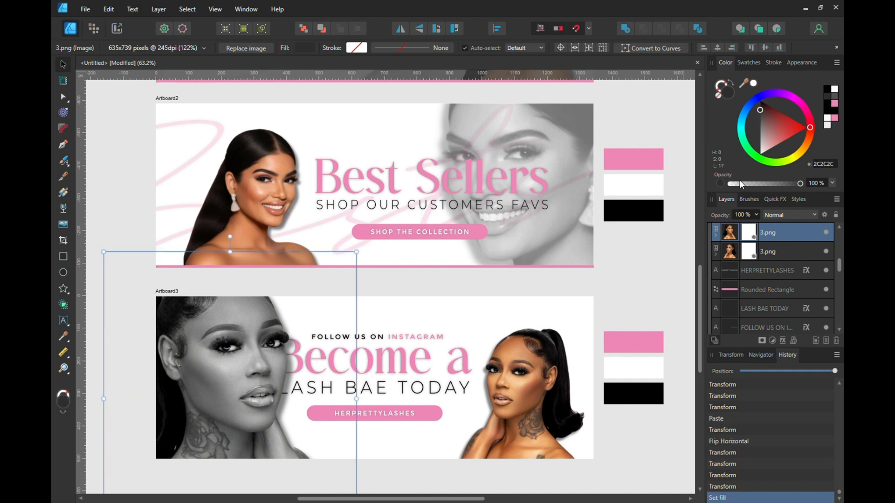
click(757, 214)
mouse_move(734, 226)
mouse_down()
mouse_move(720, 227)
mouse_move(729, 226)
mouse_up()
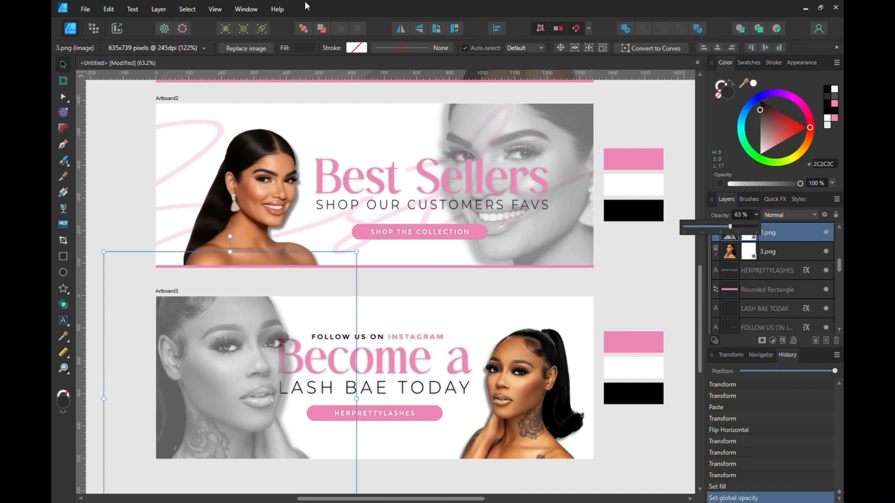
Send the grey model photo behind the Artboard3 text, then enlarge it slightly and shift it left, clear of the headline
click(304, 29)
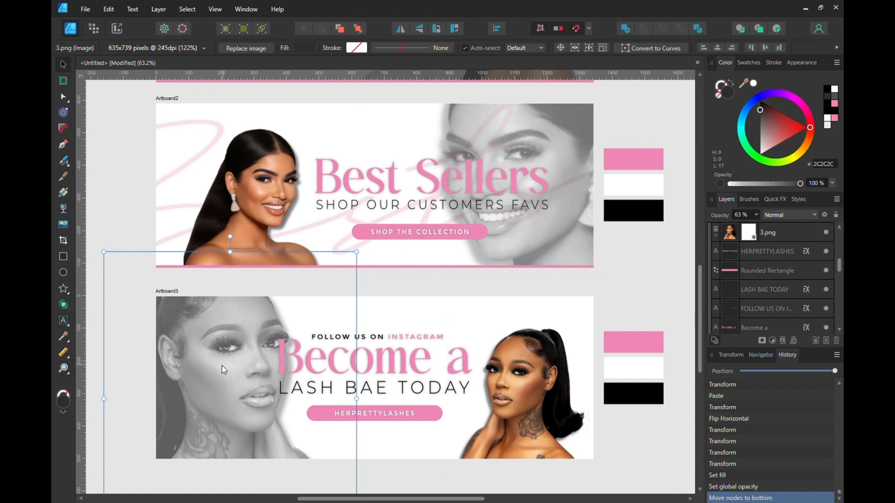
drag(222, 366, 210, 365)
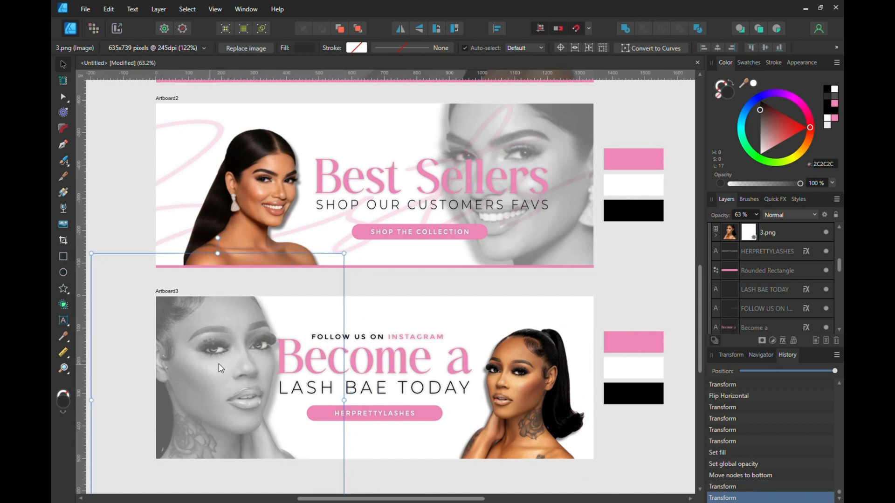
drag(343, 252, 356, 243)
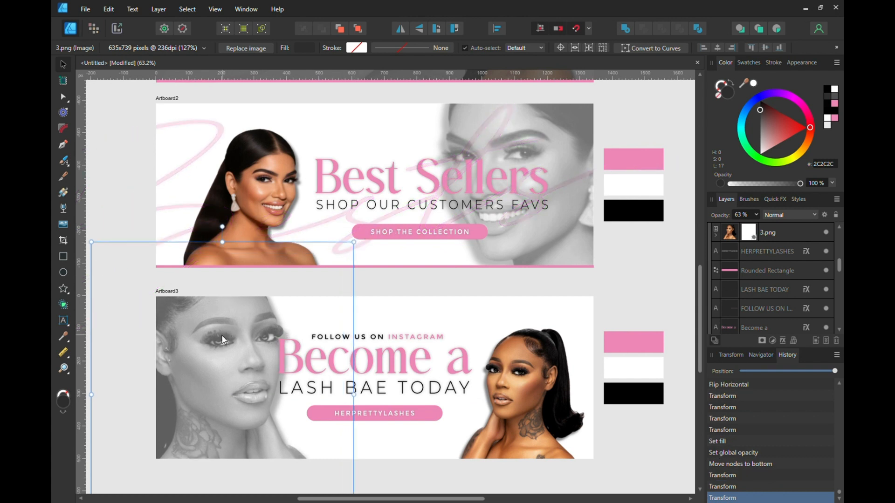
drag(222, 336, 222, 338)
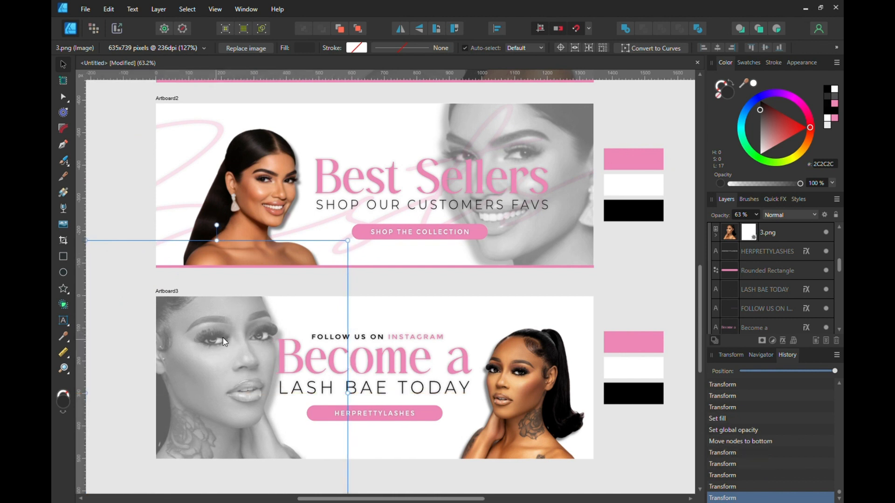
click(378, 317)
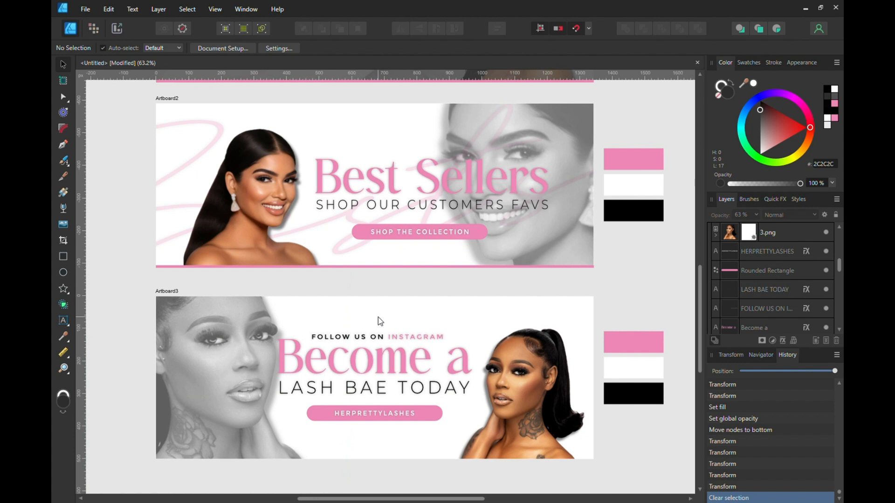
Shift the three Artboard3 text lines and the labelled pink button together slightly right, centring them between the two photos
click(378, 335)
shift+click(412, 379)
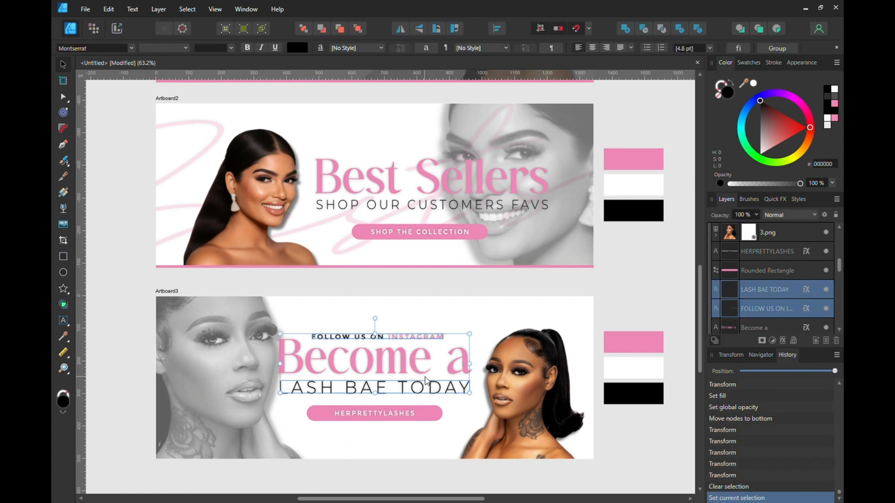
shift+click(426, 369)
shift+click(413, 418)
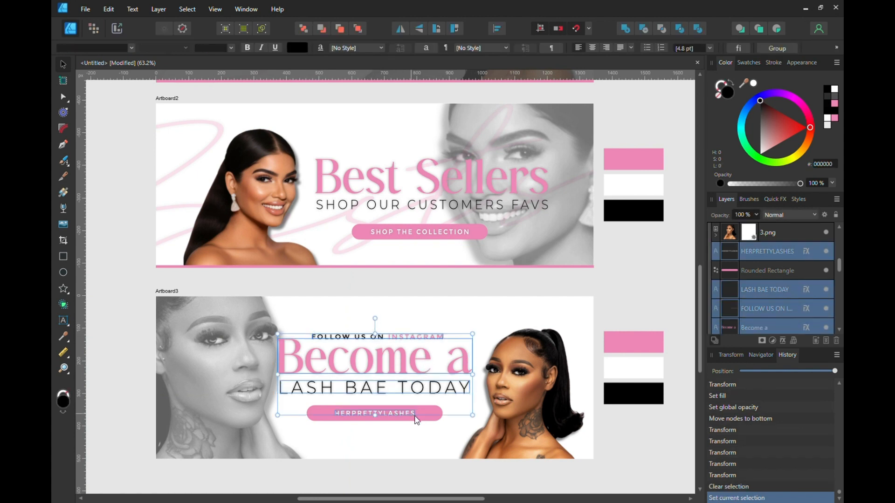
shift+click(429, 421)
drag(429, 420, 439, 421)
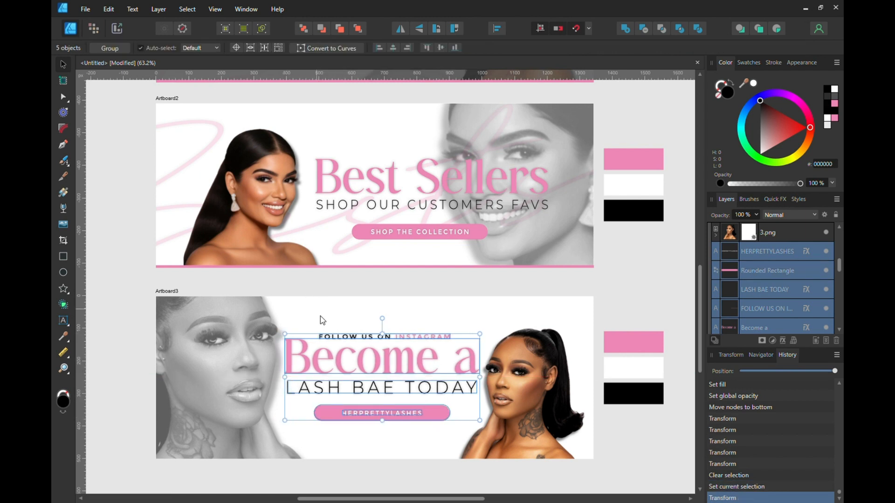
Duplicate the pink "Become a" headline in place on Artboard3, above the grey model photo
click(330, 327)
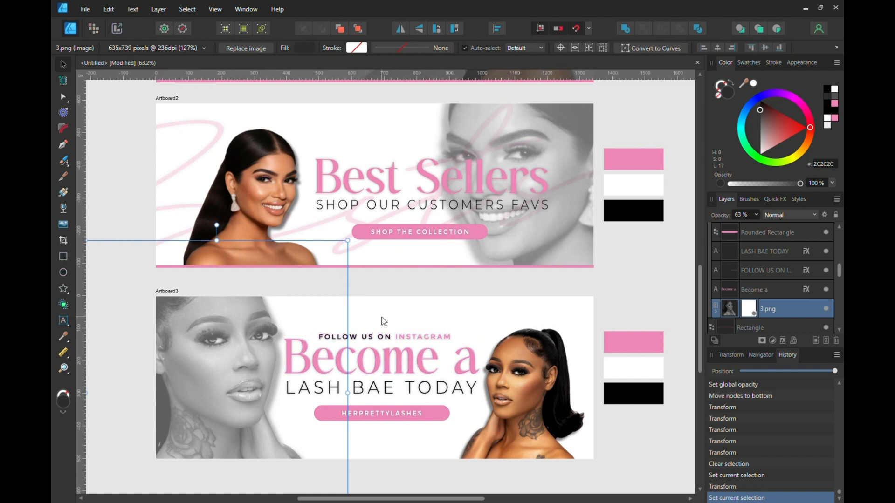
click(398, 363)
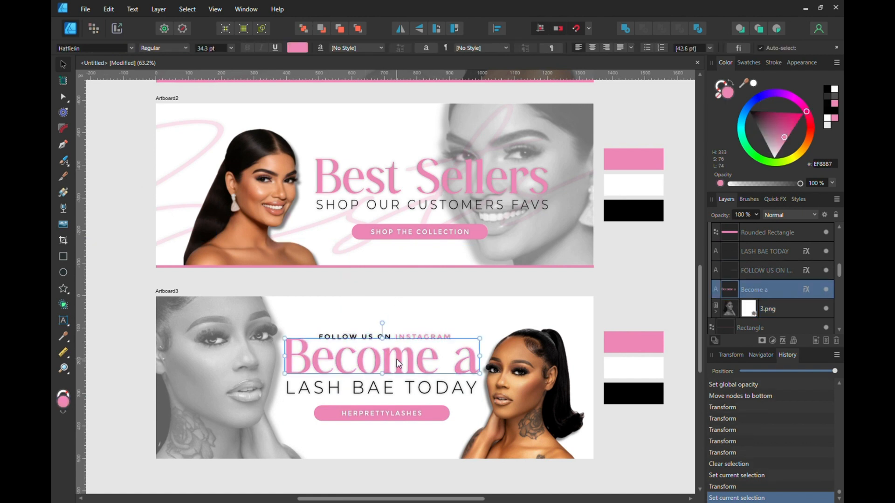
right_click(396, 359)
click(301, 96)
right_click(340, 326)
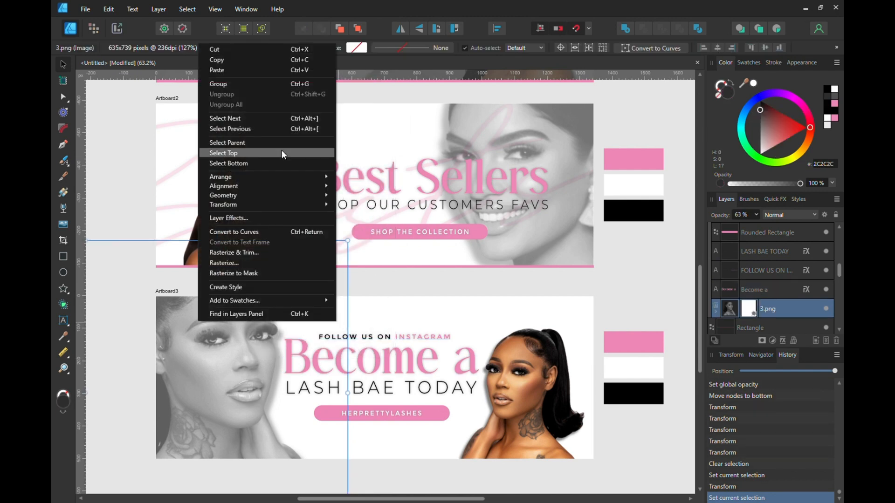
click(253, 69)
Replace the wording of the duplicated headline with "Lashbae"
triple_click(348, 365)
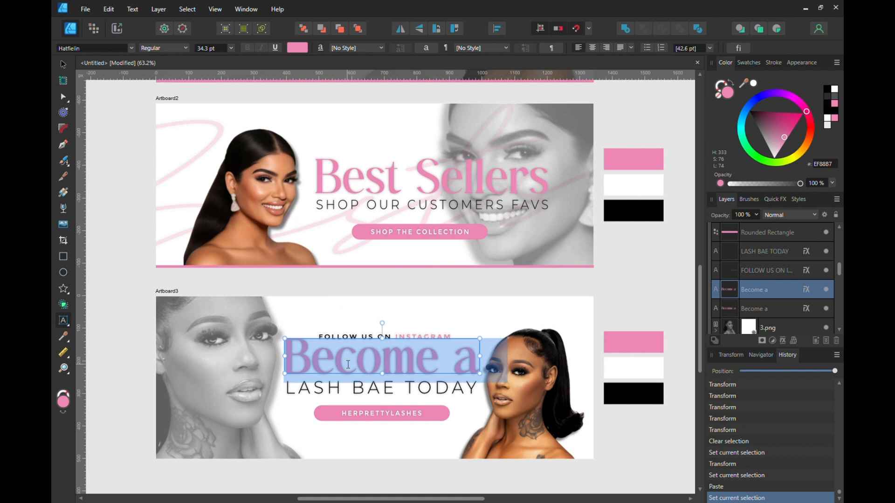
text(B)
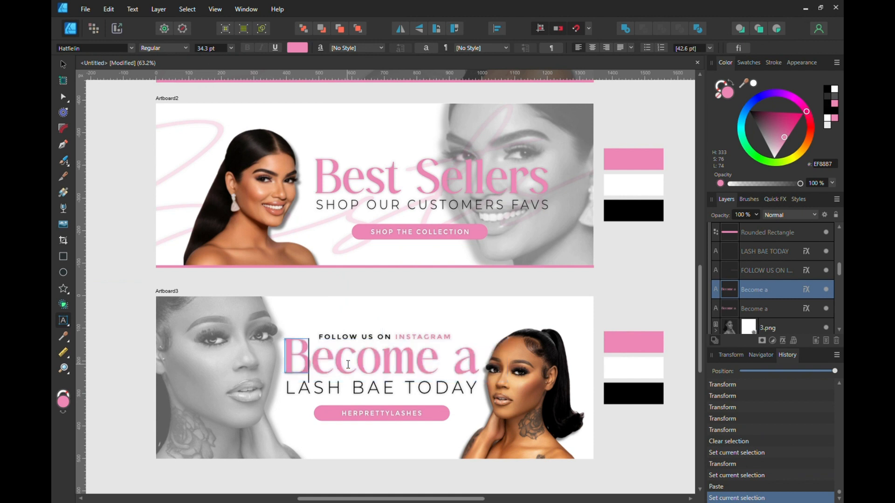
text(ash)
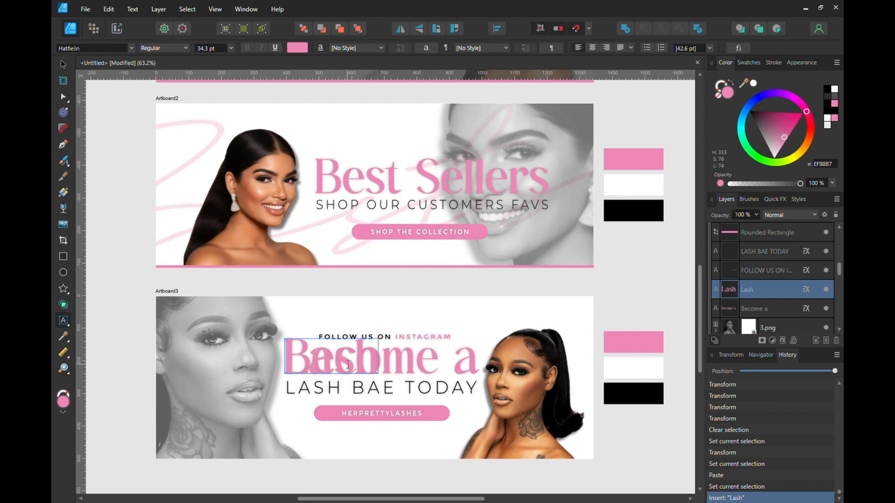
text(bae)
key(Escape)
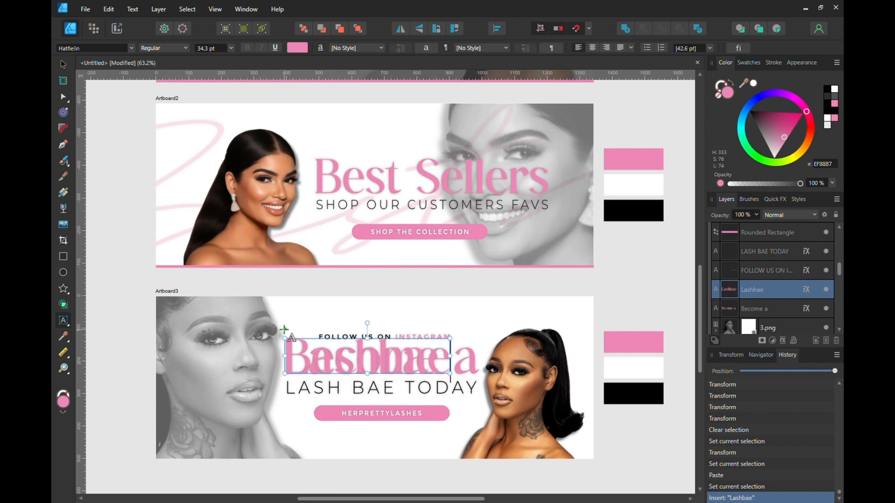
Set the "Lashbae" text in Angelic Bonques Free Script and enlarge it to about 106.8 pt, spanning most of Artboard3
click(63, 64)
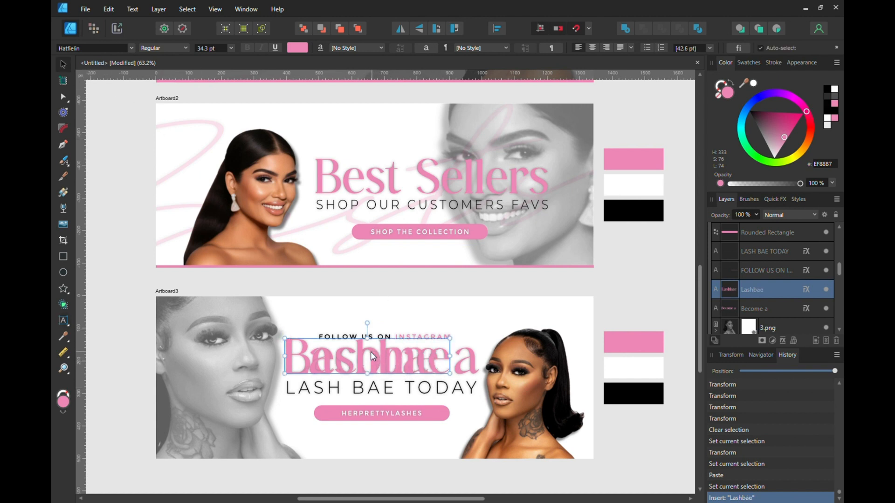
drag(371, 352, 319, 370)
triple_click(318, 370)
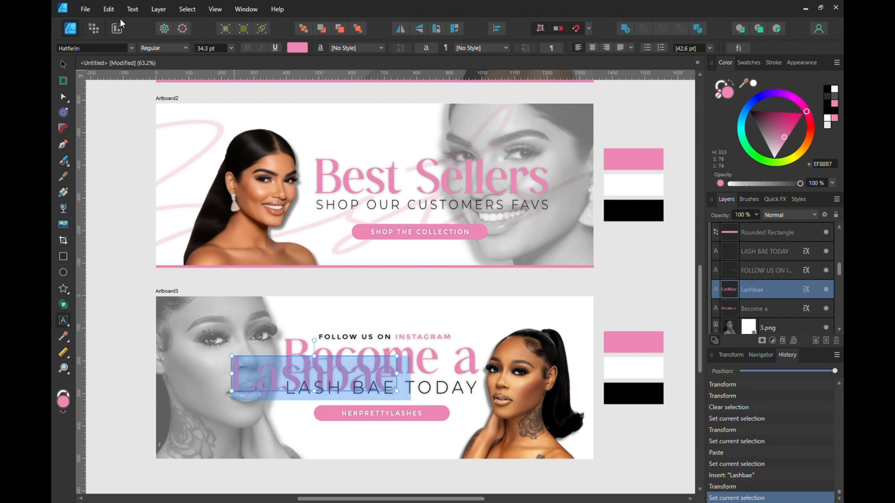
click(132, 48)
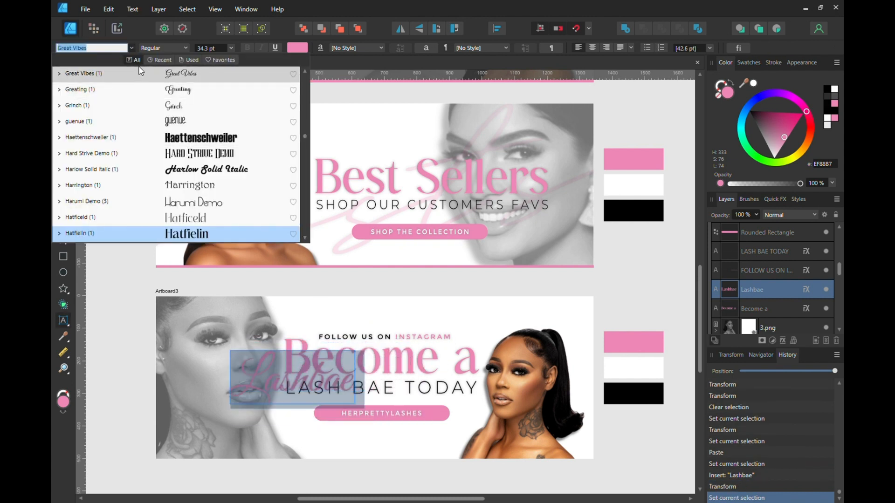
click(186, 60)
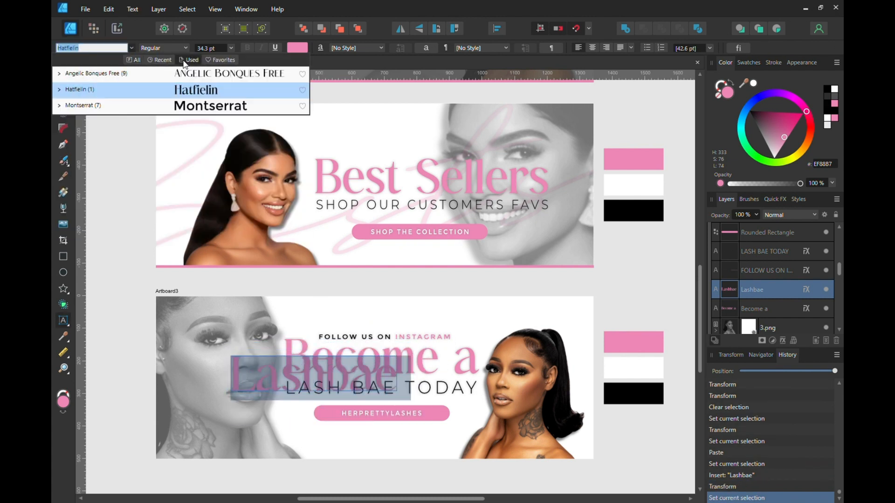
click(59, 73)
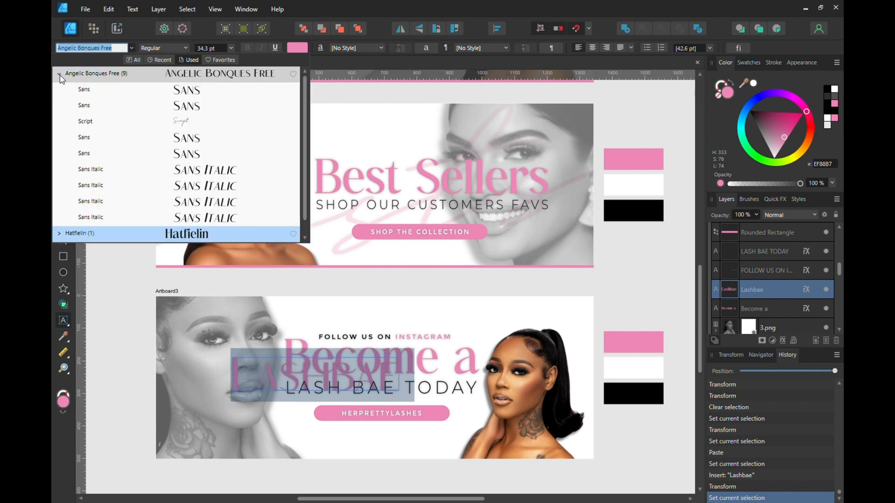
click(198, 129)
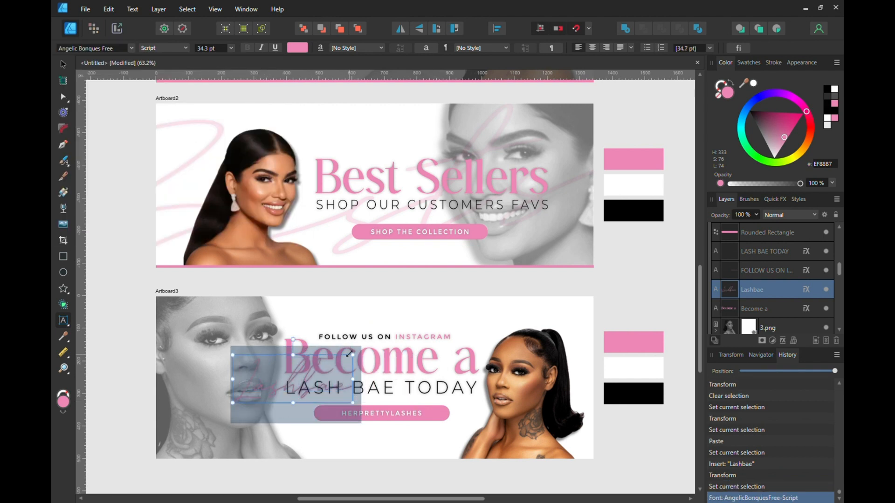
drag(353, 356, 611, 266)
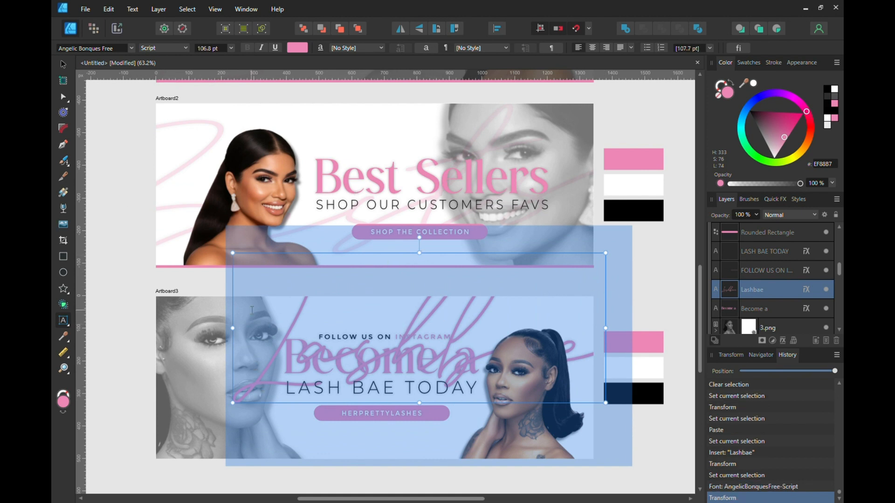
text(`)
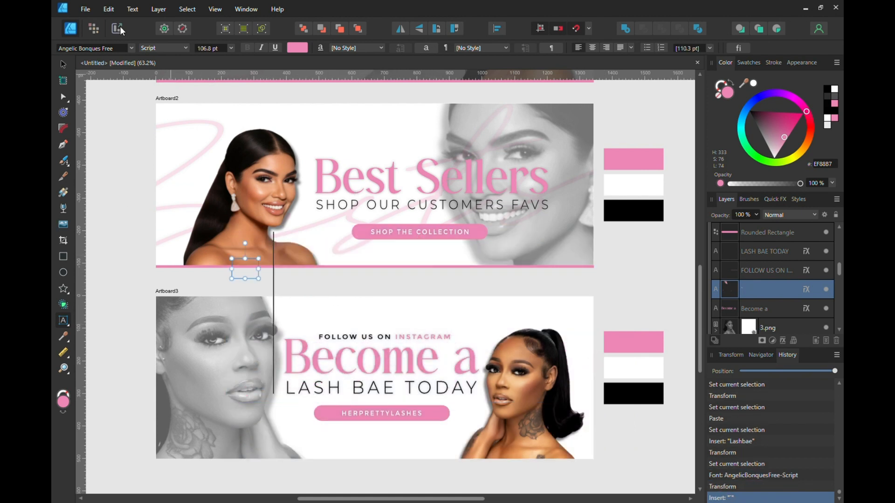
click(99, 10)
click(102, 11)
click(104, 13)
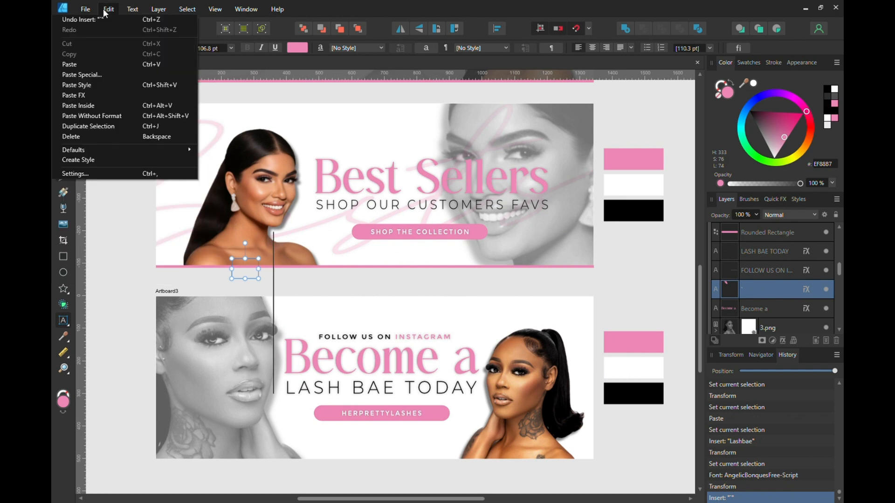
click(110, 20)
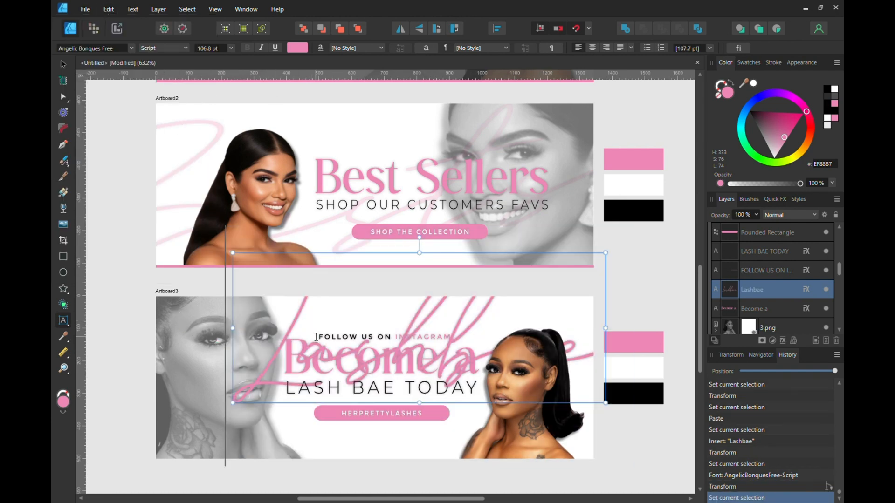
click(229, 272)
Move the Lashbae script text down across Artboard3, stretch it wider, and tilt it slightly counterclockwise
click(63, 64)
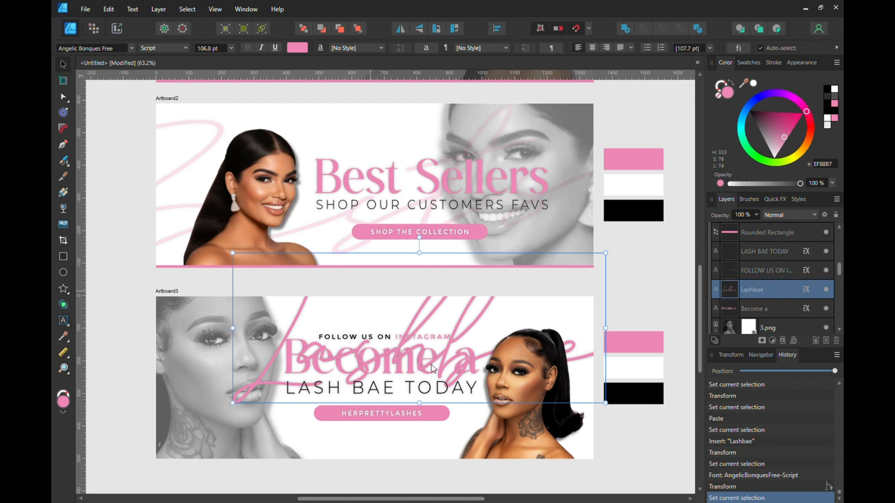
drag(418, 343, 336, 392)
drag(522, 377, 613, 377)
mouse_move(380, 287)
mouse_down()
mouse_move(367, 287)
mouse_move(373, 280)
mouse_move(365, 289)
mouse_move(375, 287)
mouse_up()
drag(580, 332, 566, 327)
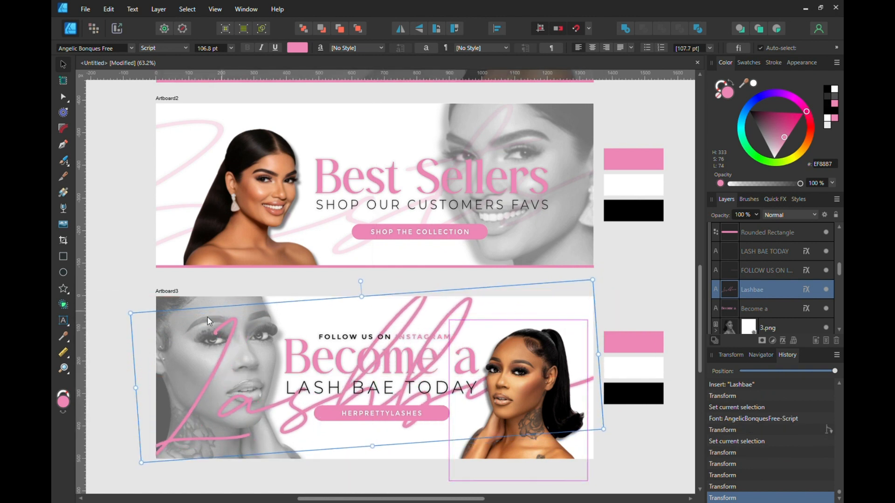
Enlarge the Lashbae text to about 129.7 pt, stretch it wider, and reposition it to run past both sides of Artboard3
drag(130, 313, 104, 306)
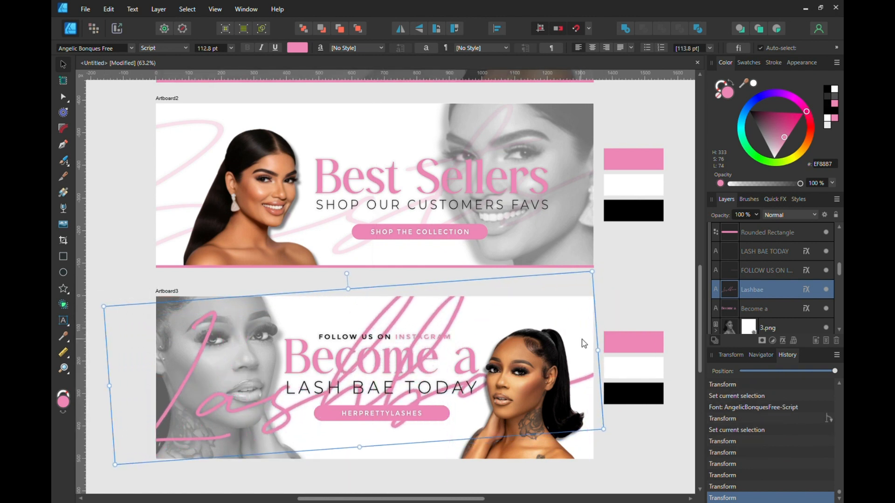
drag(585, 342, 591, 350)
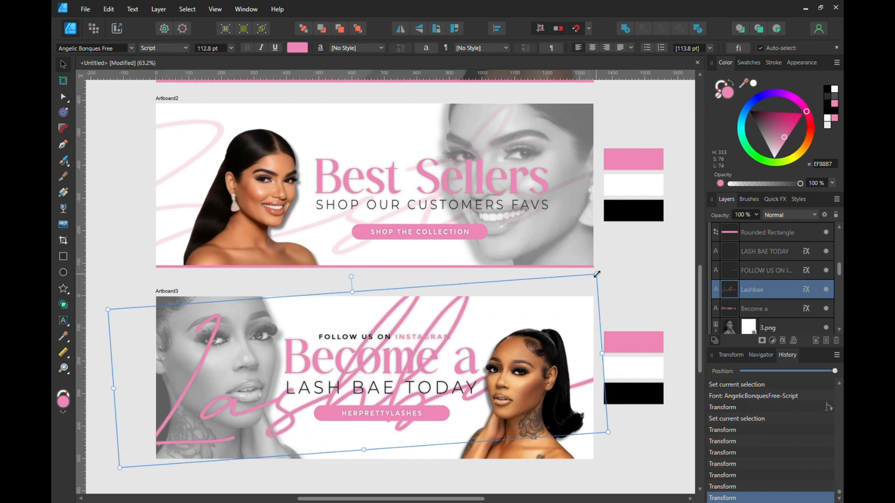
drag(597, 275, 667, 246)
drag(545, 313, 510, 316)
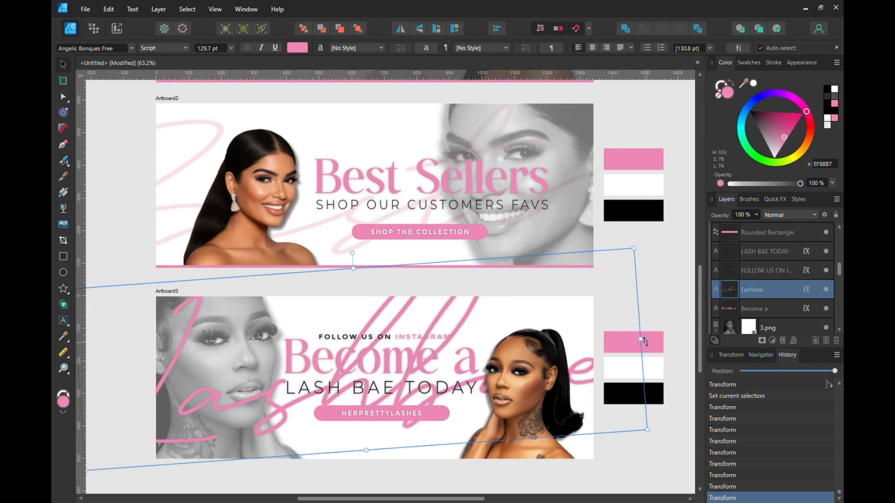
drag(642, 340, 679, 335)
drag(569, 306, 539, 311)
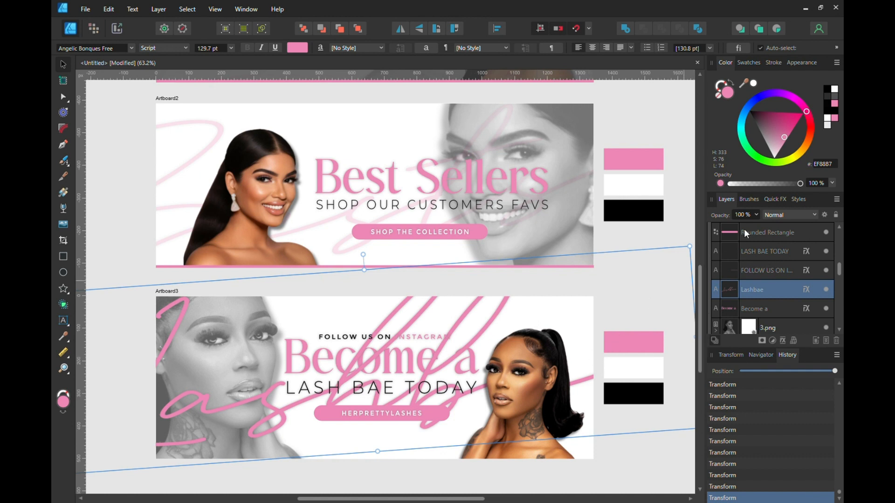
Send the Lashbae text to the back, behind the grey portrait, and set its opacity to 25%
click(303, 29)
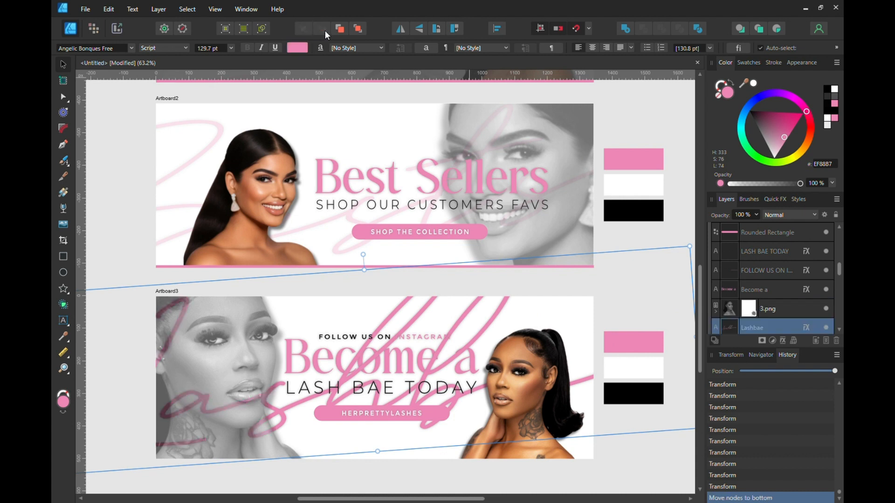
click(757, 215)
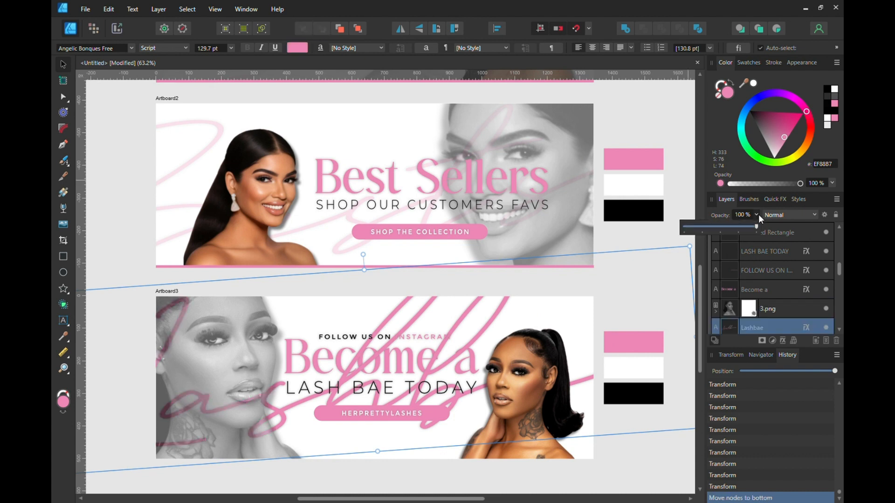
drag(757, 226, 703, 230)
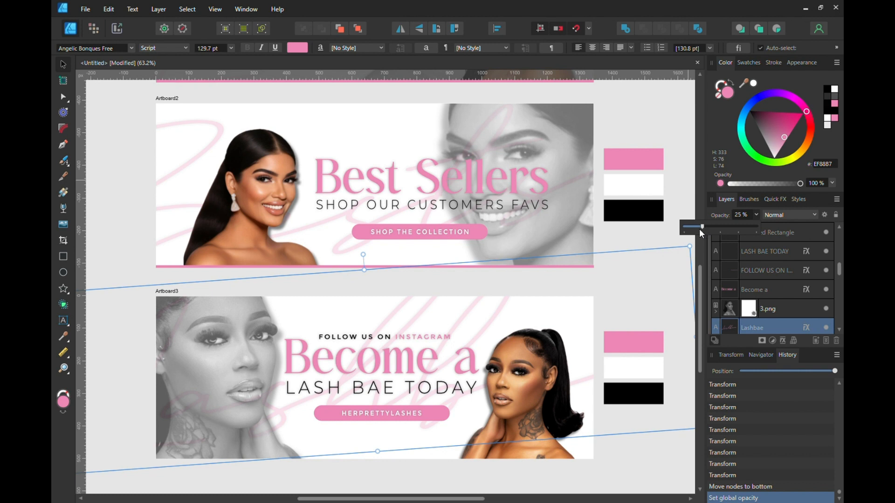
click(619, 251)
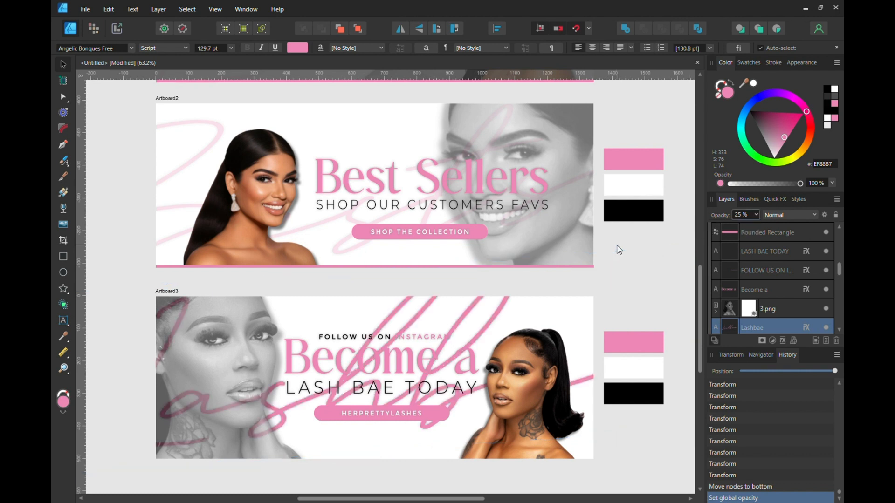
click(619, 250)
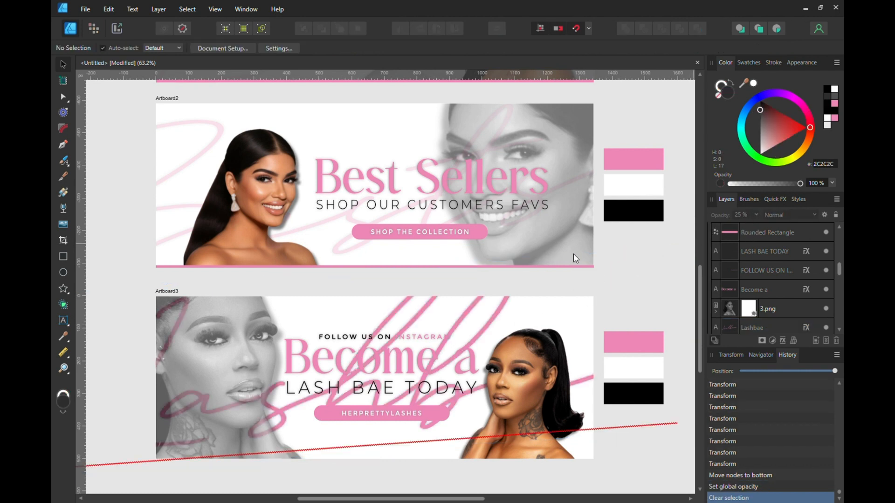
click(472, 315)
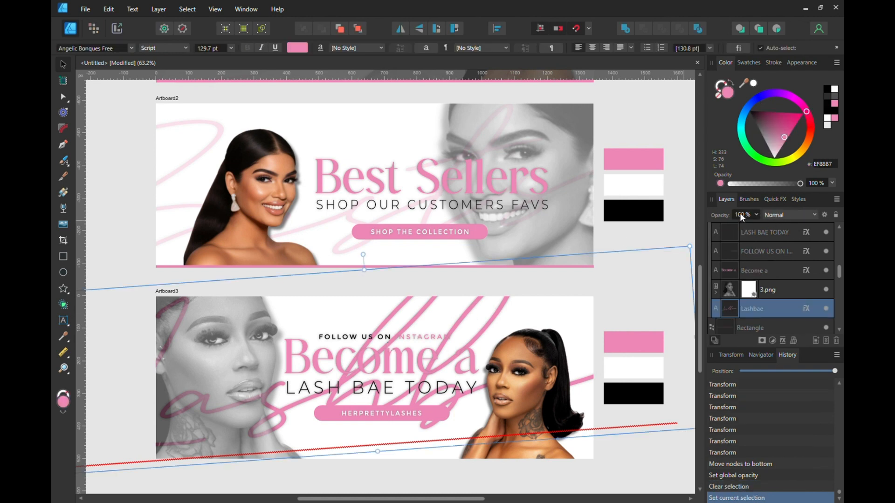
drag(755, 211, 706, 225)
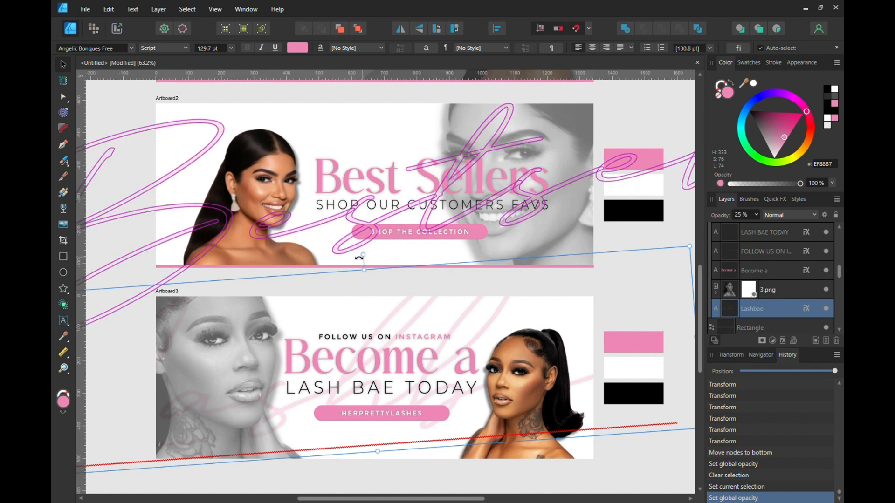
Tilt the faded Lashbae text slightly further counterclockwise and nudge it a little to the right
drag(358, 258, 355, 258)
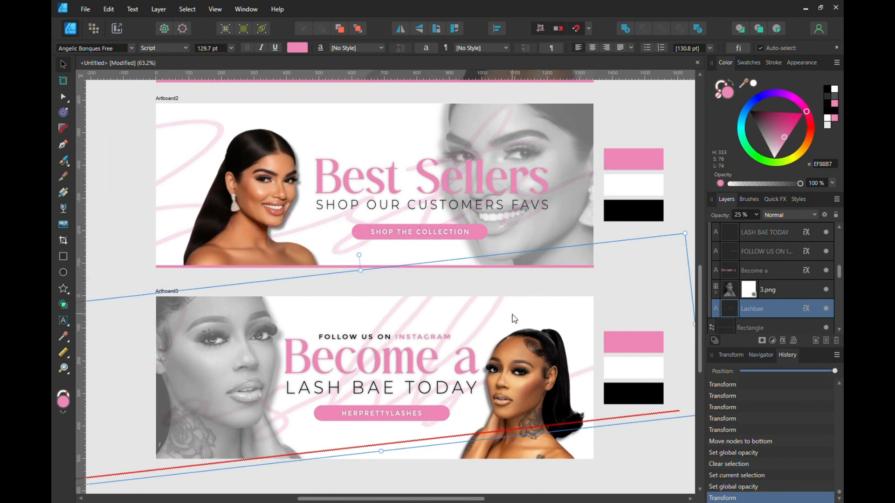
drag(514, 319, 522, 320)
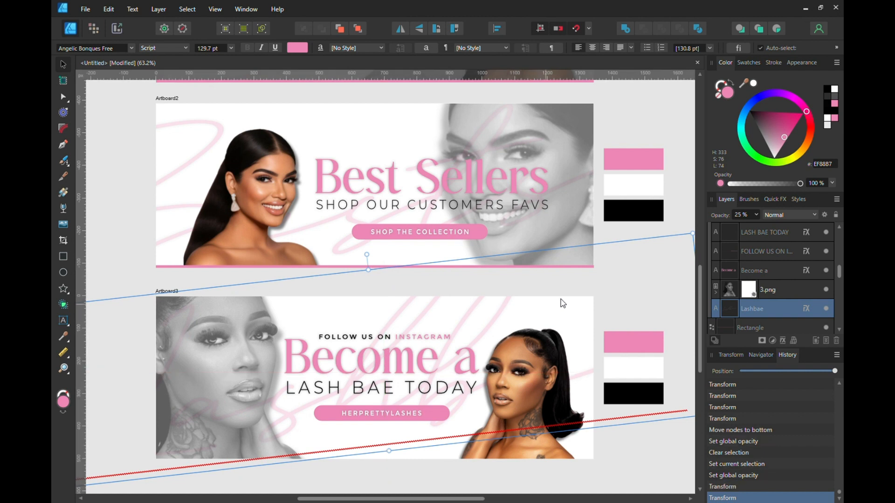
click(600, 239)
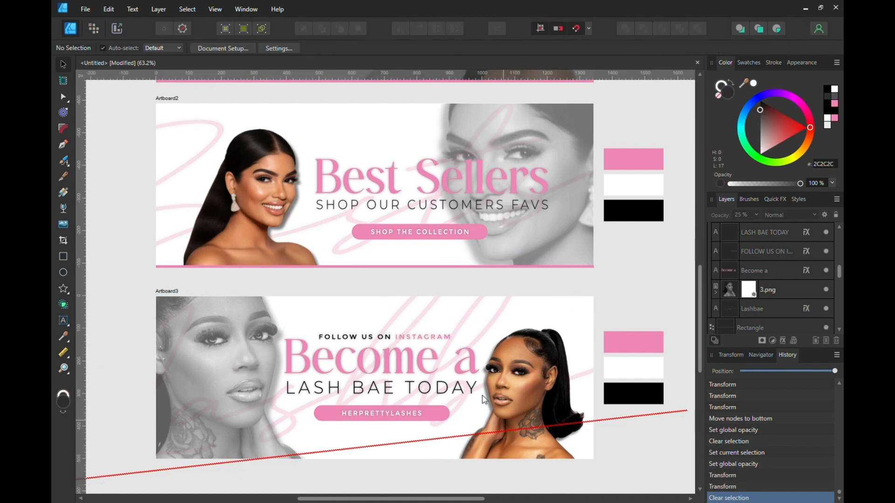
Ignore the spelling of the word "Lashbae" in the faded script text and deselect it
click(502, 324)
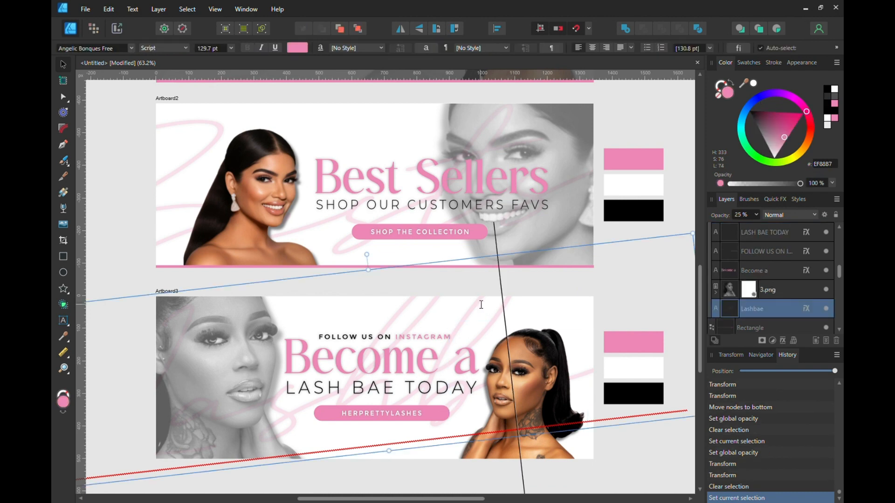
double_click(482, 306)
right_click(355, 303)
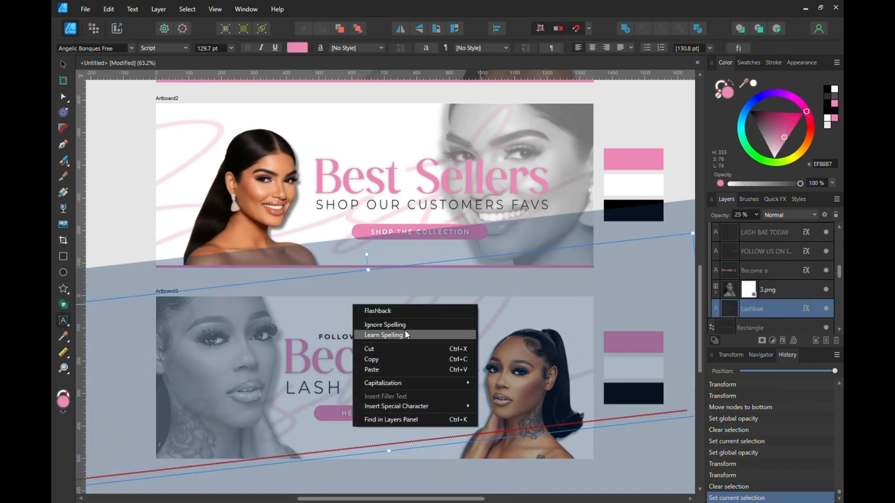
click(403, 326)
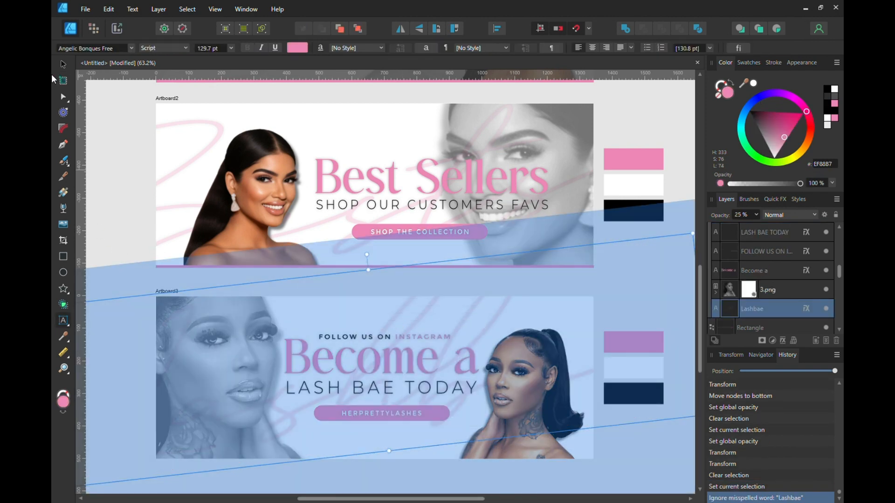
click(62, 60)
click(108, 184)
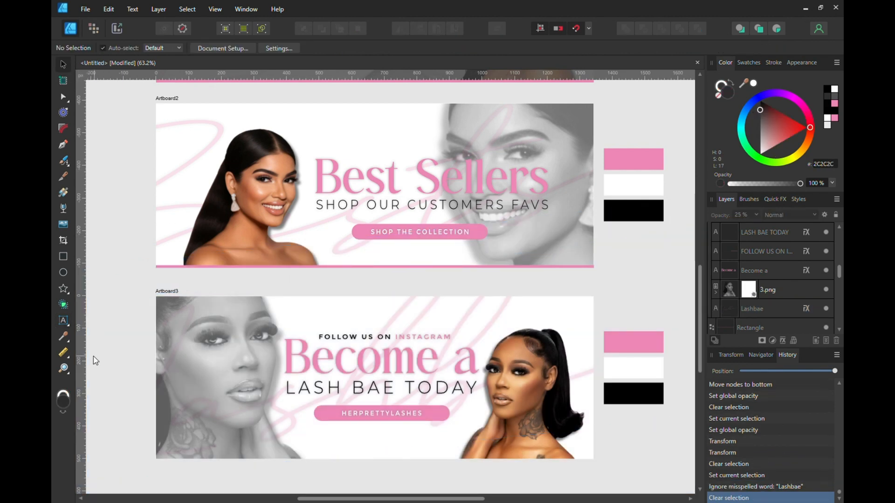
Draw a full-width rectangle strip along Artboard3's bottom edge, fill it with the banner pink, and lower its height
click(63, 256)
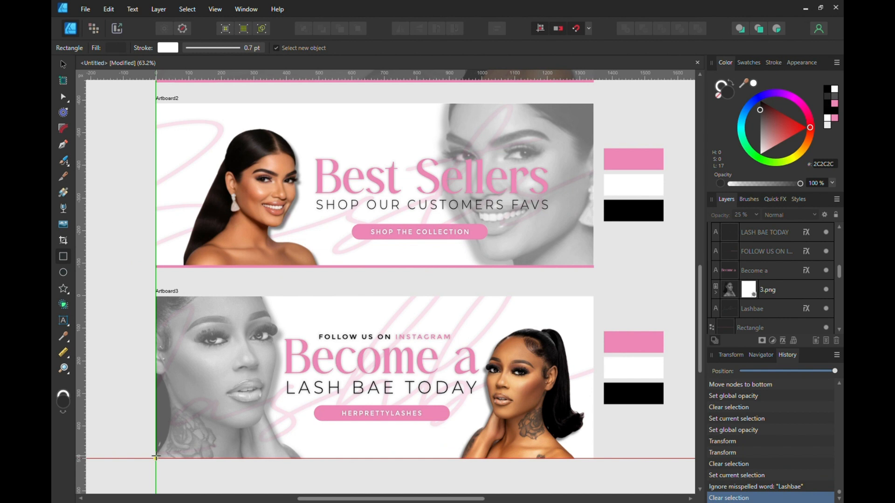
drag(156, 459, 598, 451)
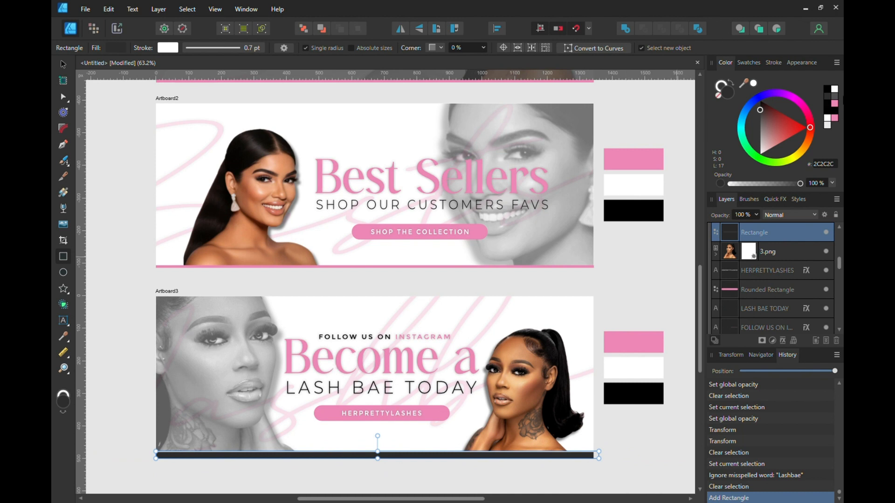
click(834, 103)
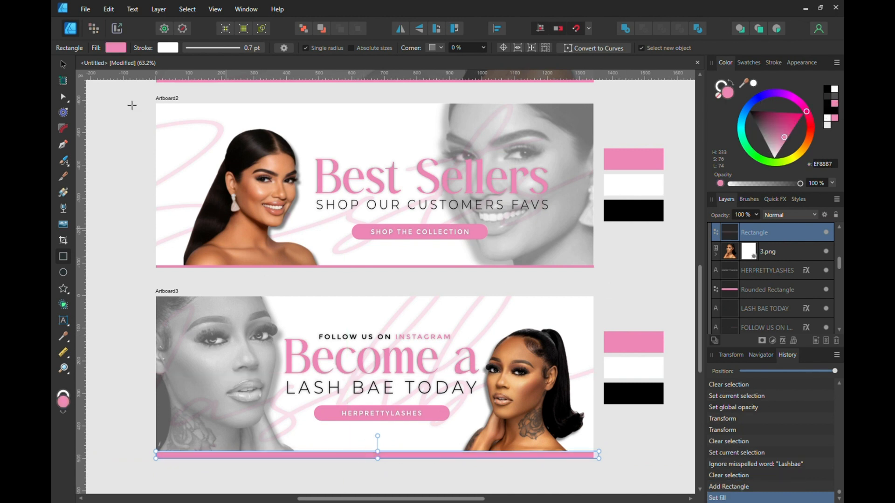
key(v)
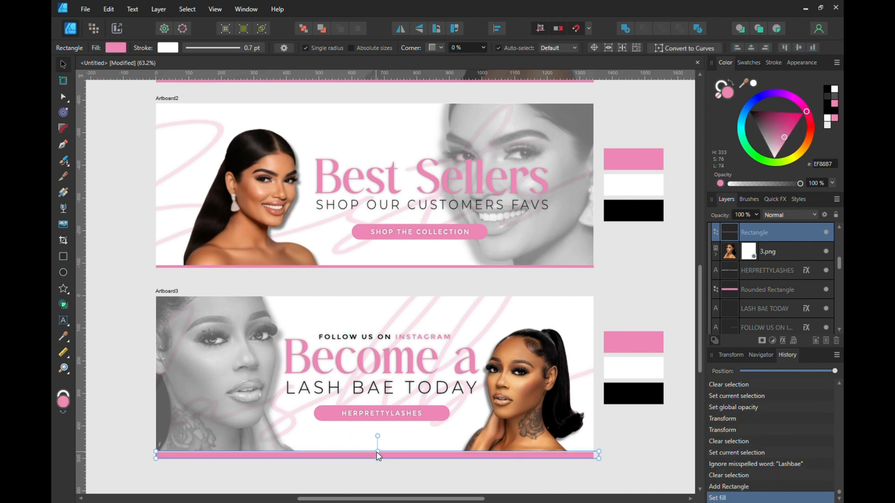
drag(377, 453, 377, 455)
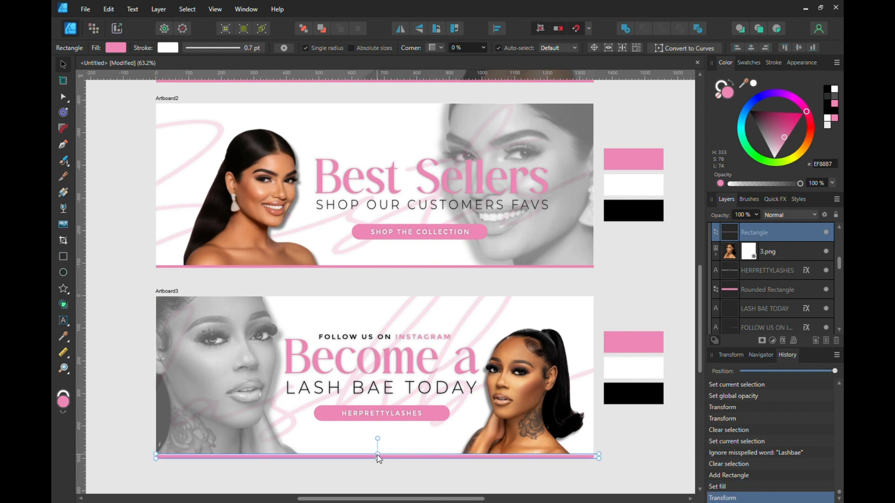
Remove the white outline from Artboard3's bottom strip, keeping its pink fill
click(720, 95)
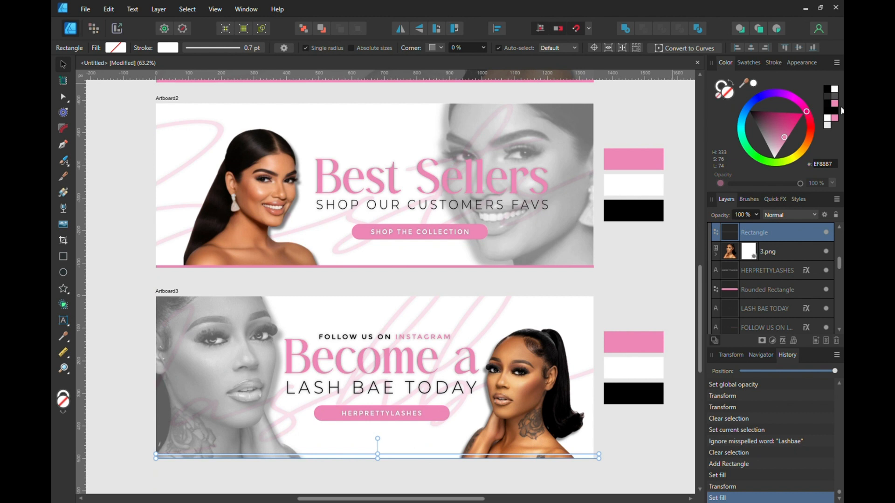
click(834, 103)
click(721, 85)
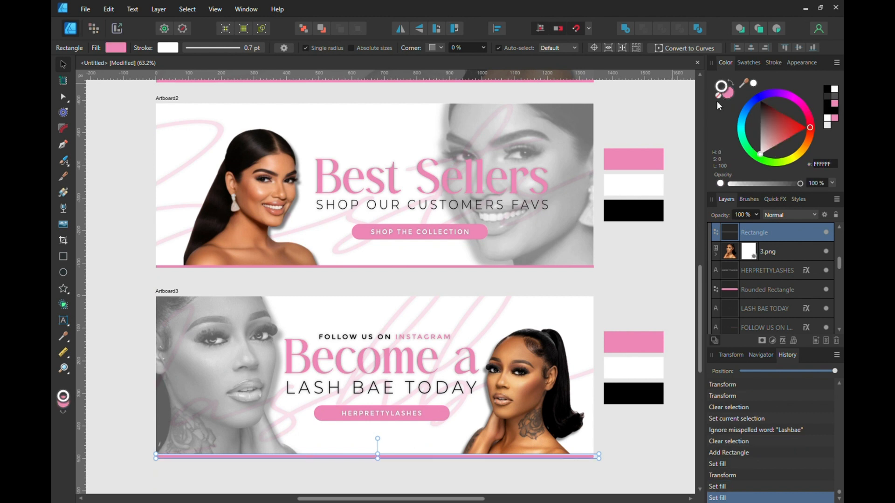
click(717, 94)
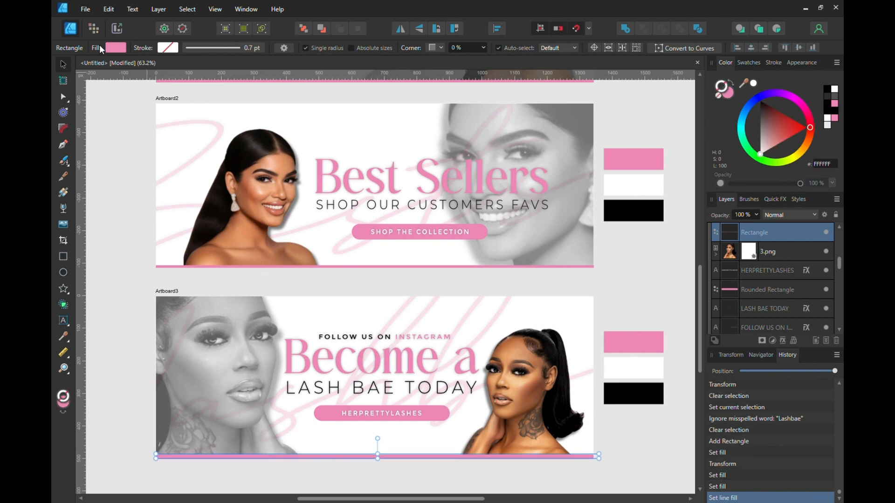
Trim the height of Artboard3's pink bottom strip slightly to match the thin line under Artboard2
click(357, 467)
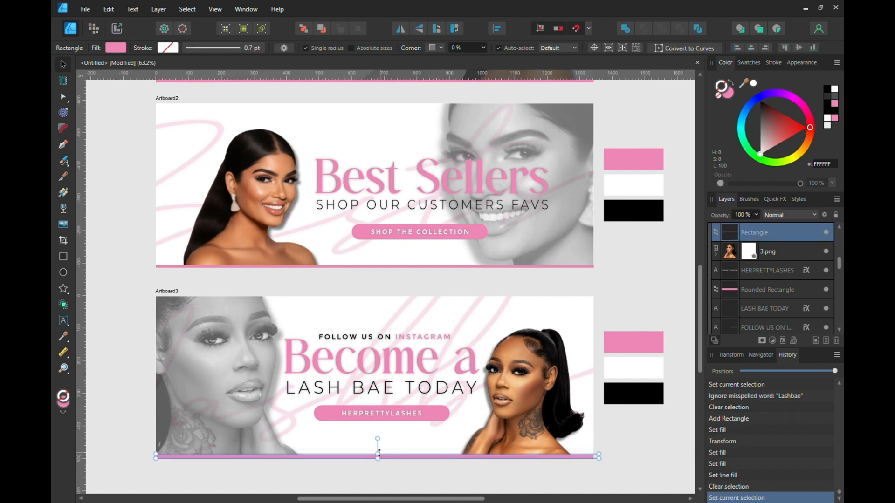
drag(377, 455, 376, 456)
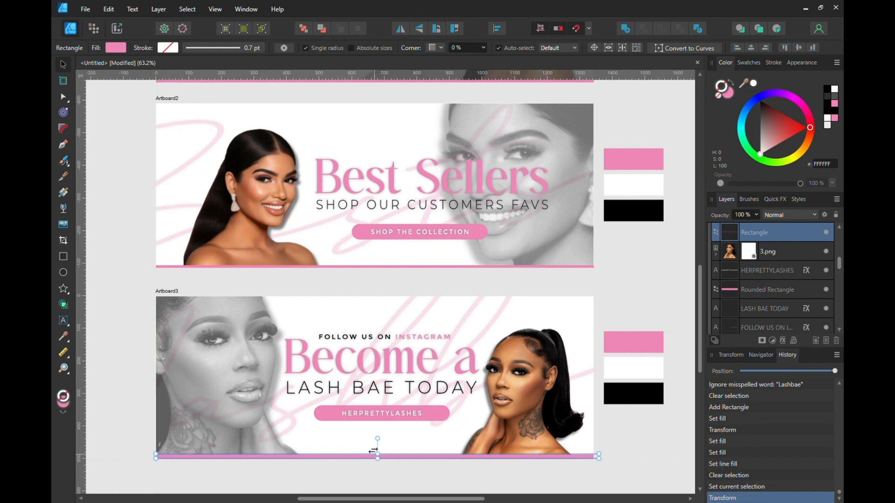
scroll(379, 462, up, 4)
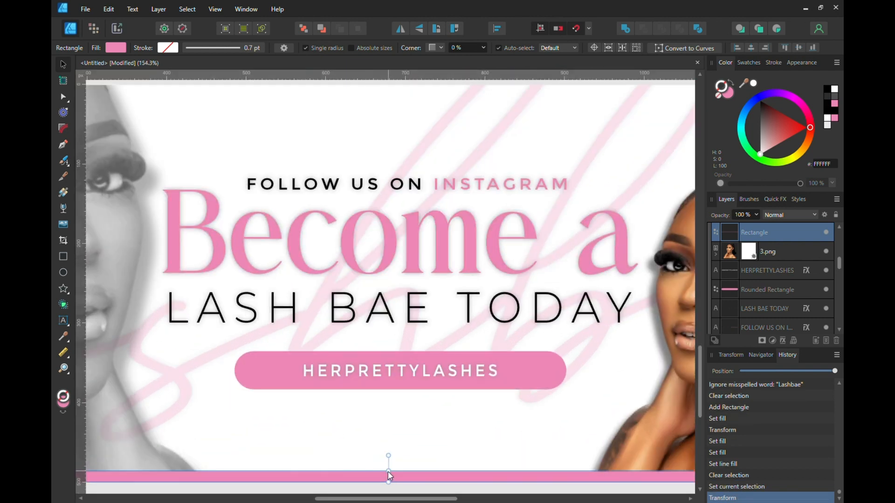
drag(388, 475, 389, 477)
scroll(394, 468, down, 5)
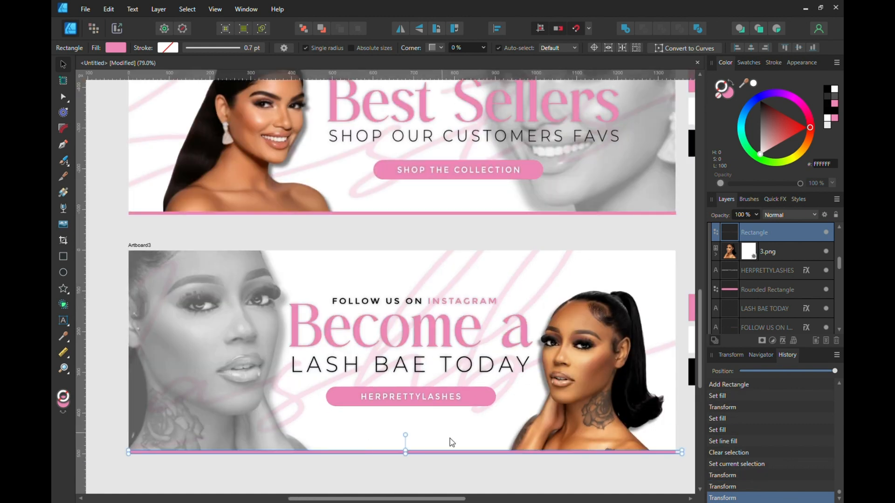
Enlarge the faded greyscale portrait on Artboard3 and shift it down so the eyes sit fully inside the banner
click(466, 485)
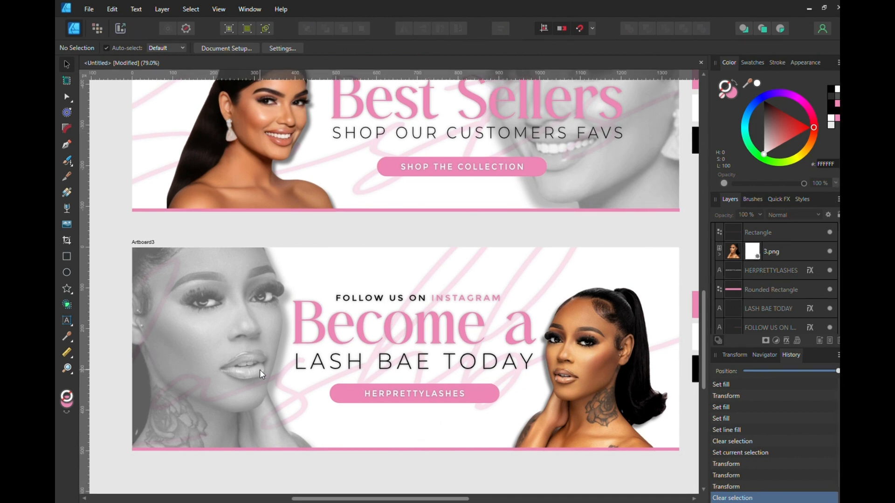
click(259, 370)
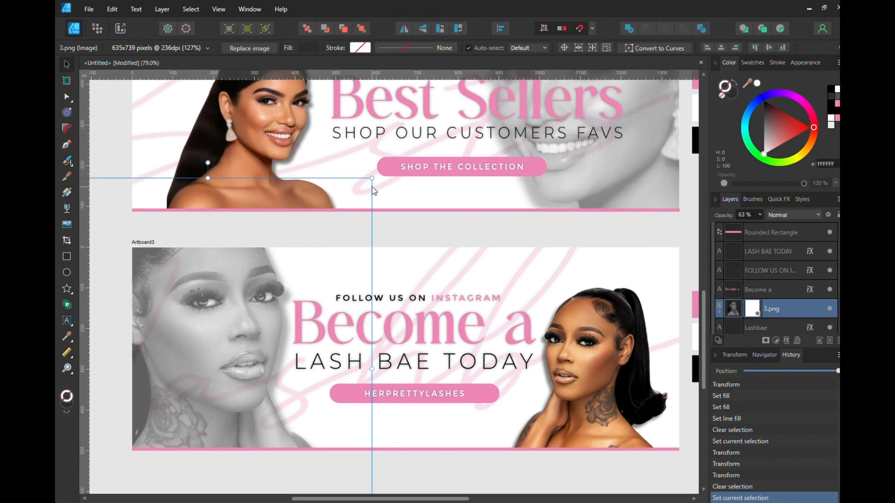
drag(371, 177, 432, 112)
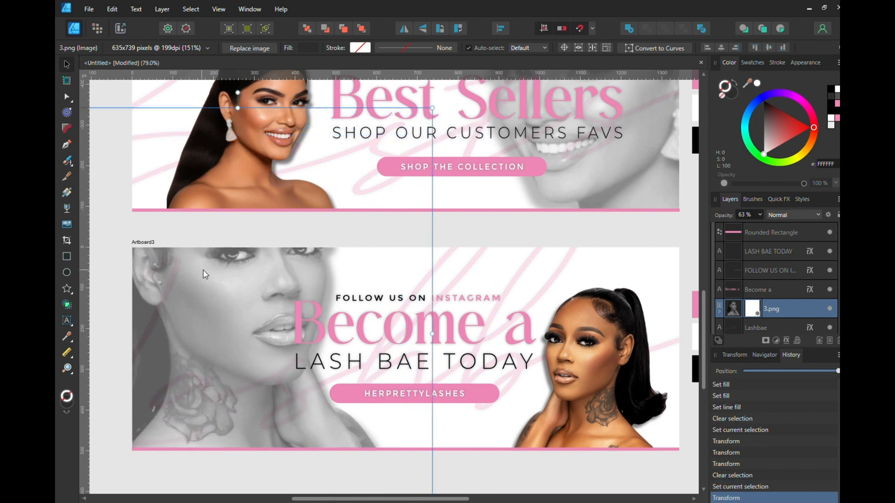
mouse_move(208, 282)
mouse_down()
mouse_move(202, 303)
mouse_move(208, 296)
mouse_up()
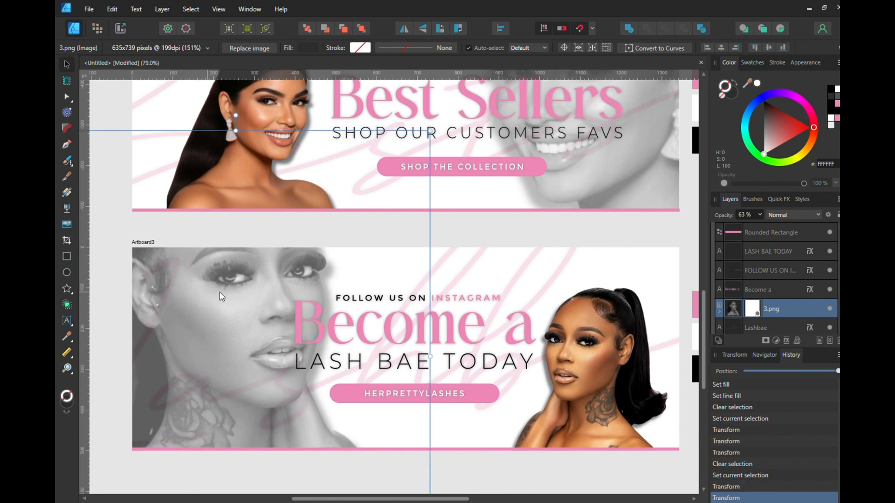
click(451, 466)
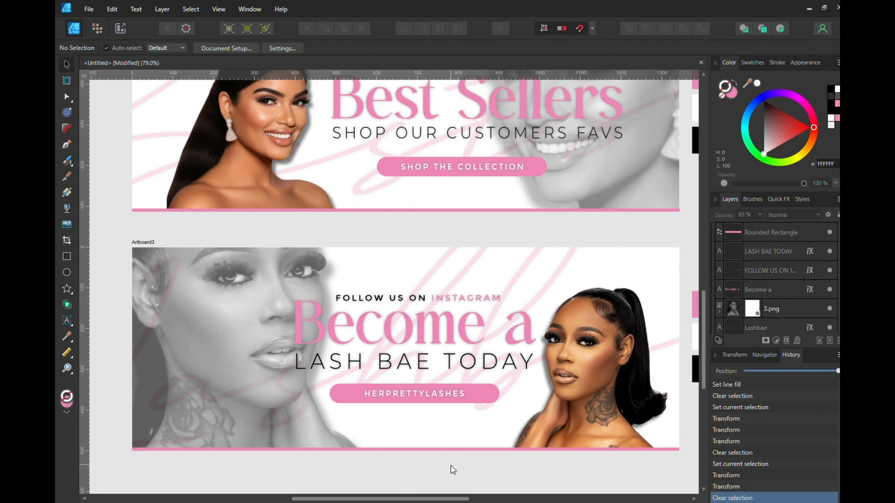
Enlarge the faded pink script text on Artboard3 to about 145 pt and deselect it
click(542, 258)
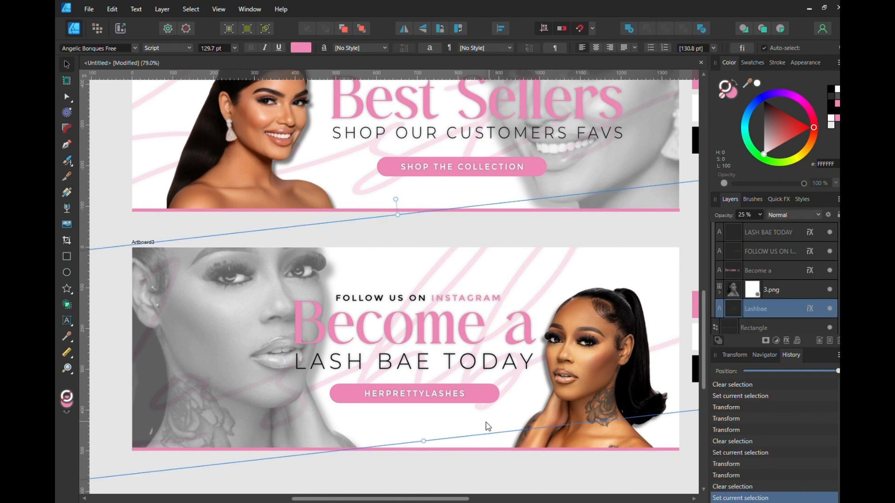
drag(423, 441, 429, 469)
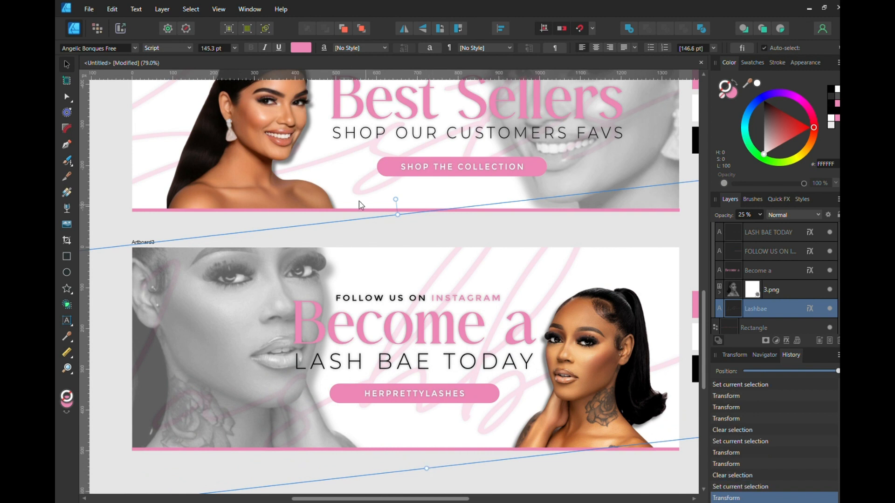
click(313, 221)
Draw a pink square below Artboard3, give it rounded corners at 25%, and narrow it slightly to even its proportions
scroll(704, 301, down, 3)
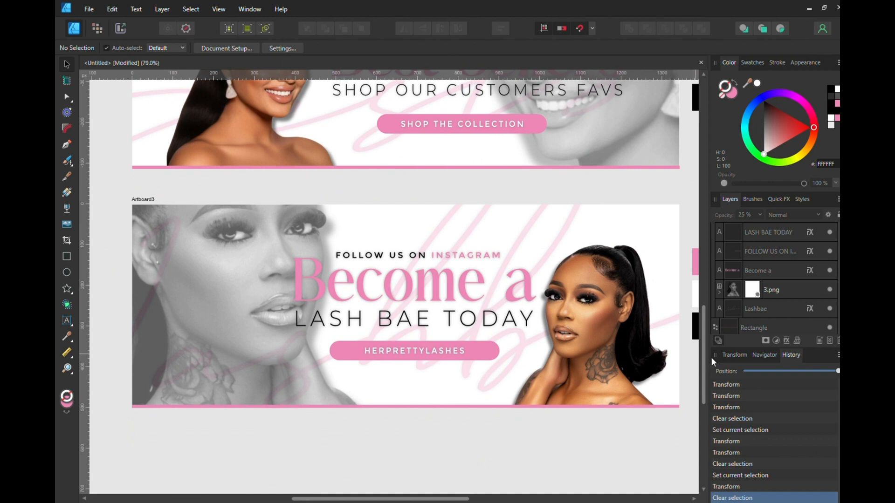
drag(703, 358, 706, 365)
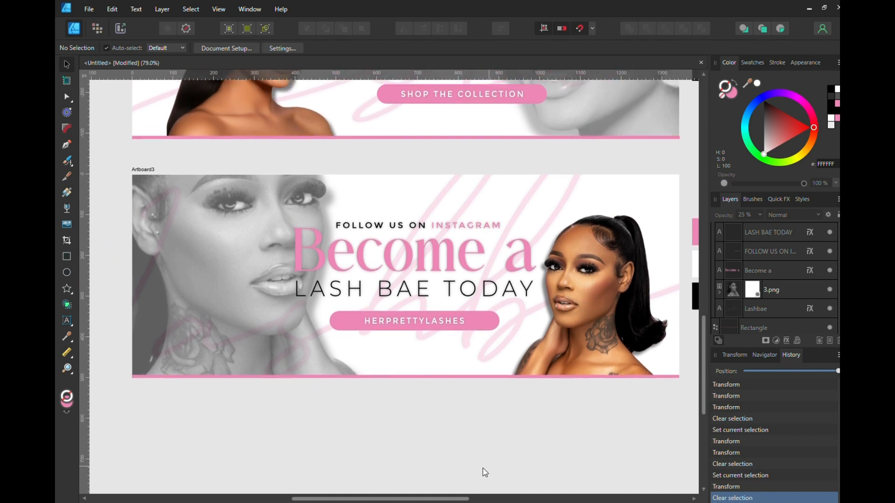
drag(443, 498, 450, 498)
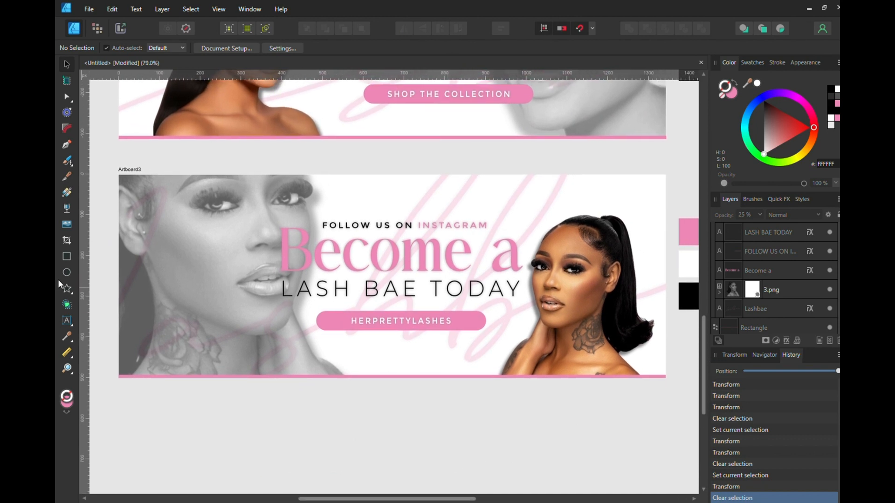
click(67, 256)
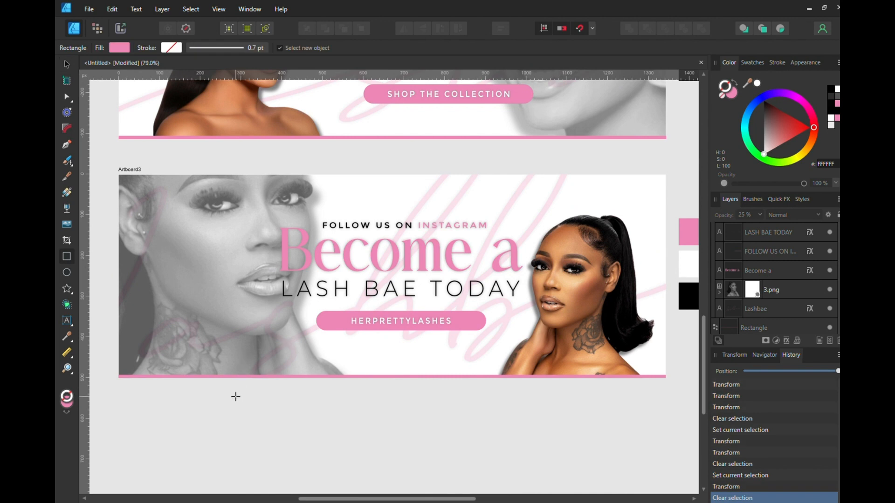
drag(236, 397, 296, 449)
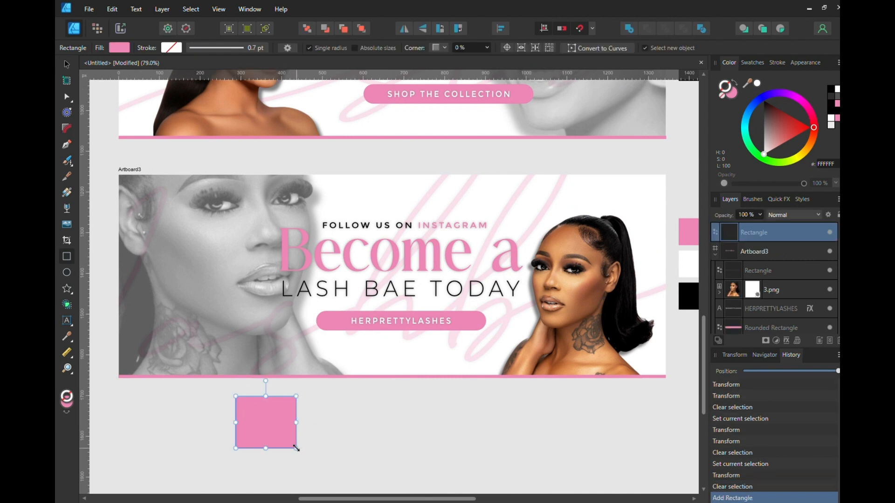
click(486, 47)
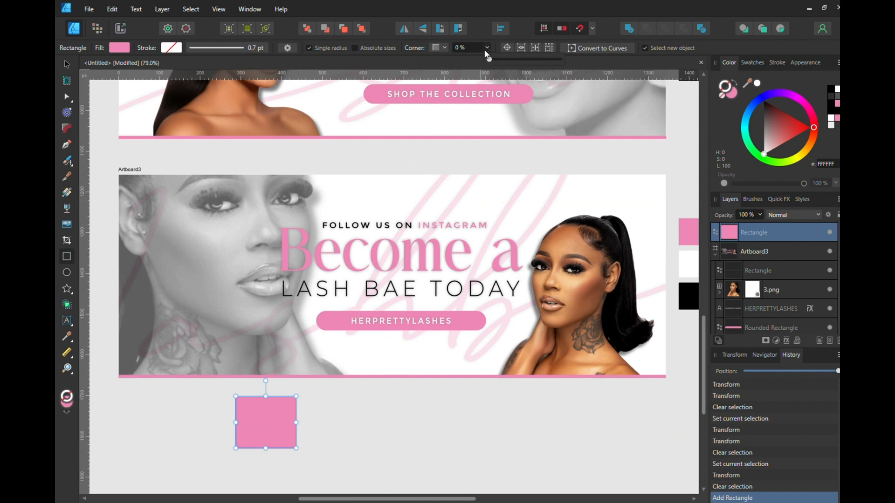
click(445, 47)
click(434, 70)
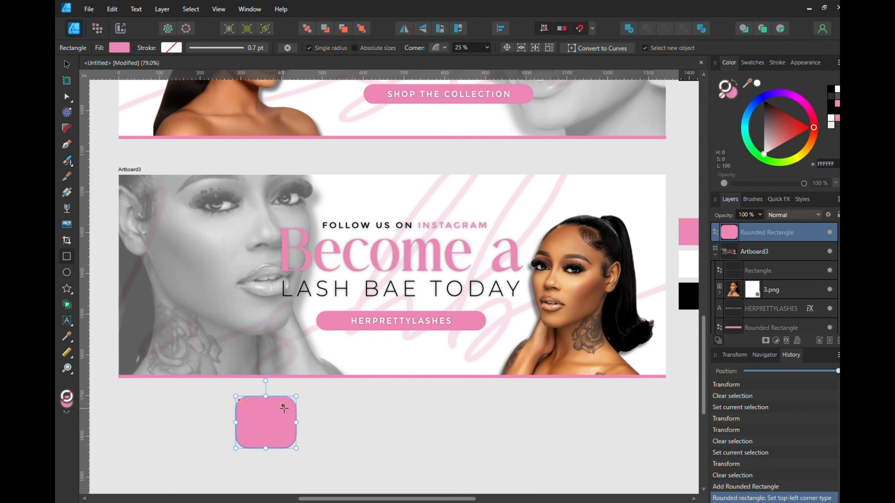
drag(294, 425, 289, 424)
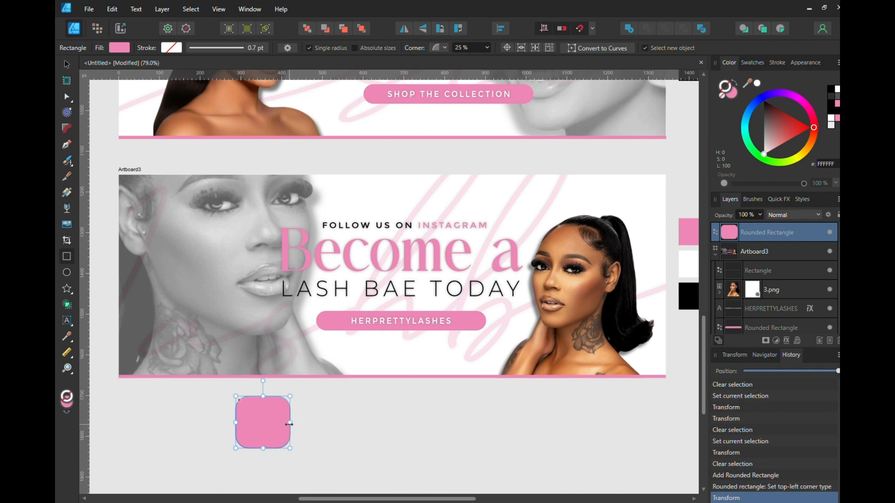
click(66, 65)
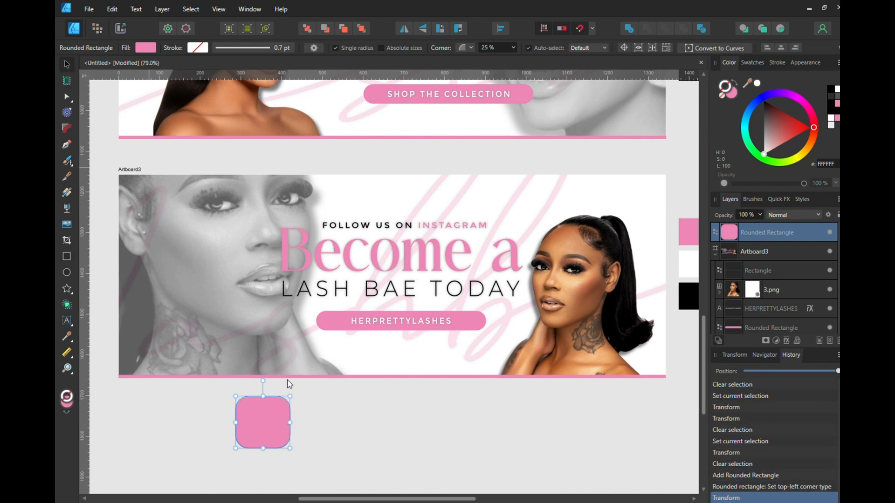
click(339, 446)
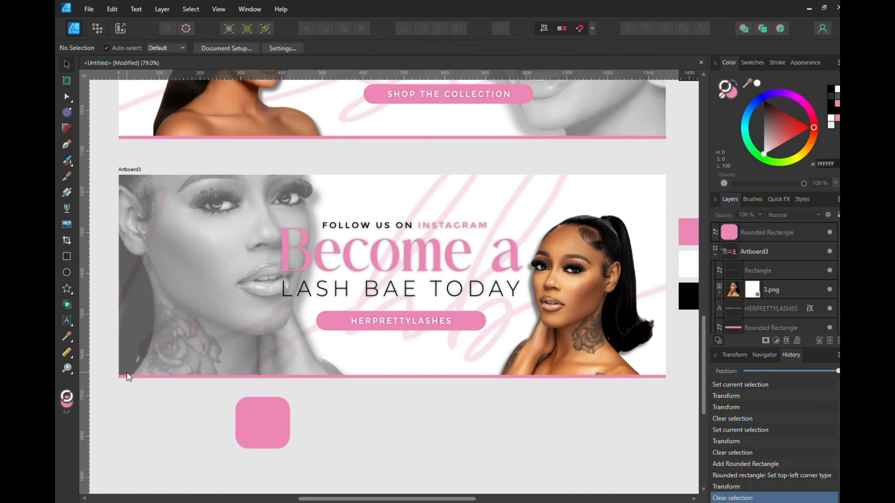
Draw a small circle inside the pink rounded square with a white outline and no fill
click(74, 275)
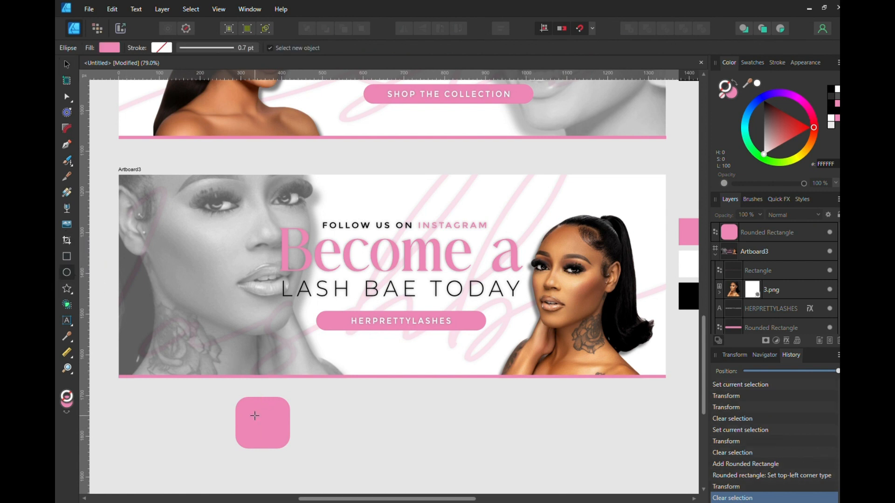
drag(256, 416, 281, 441)
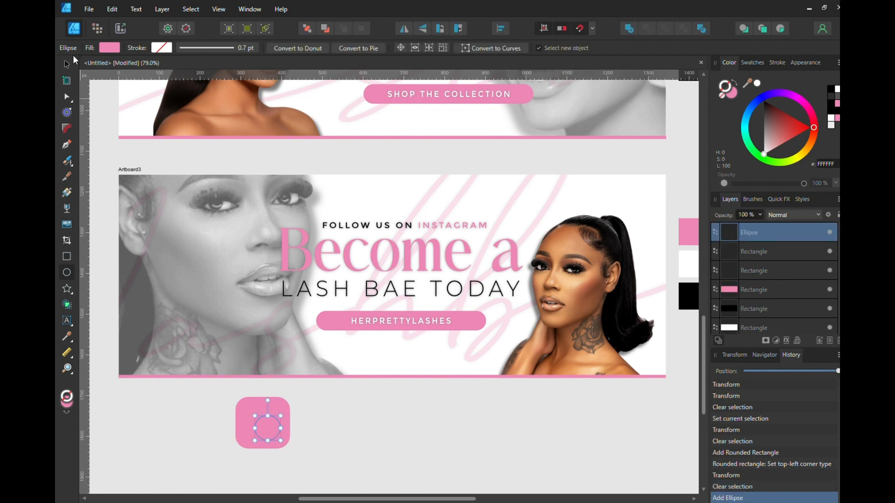
click(735, 91)
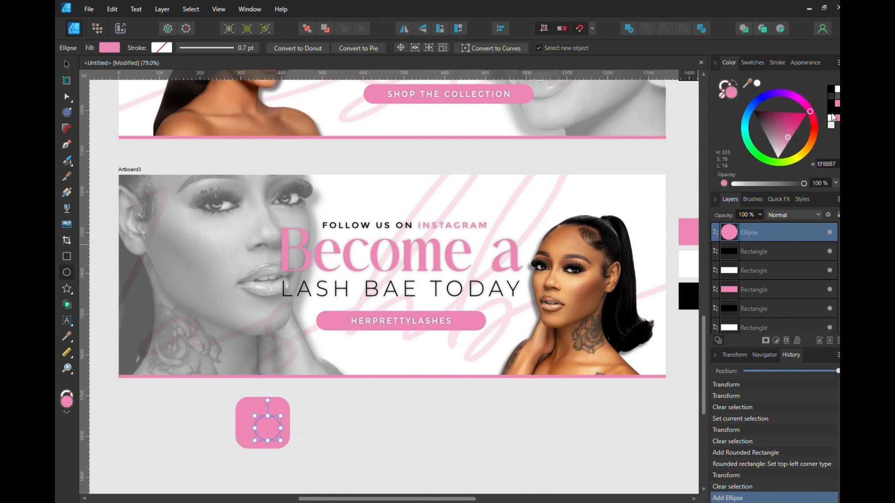
click(831, 119)
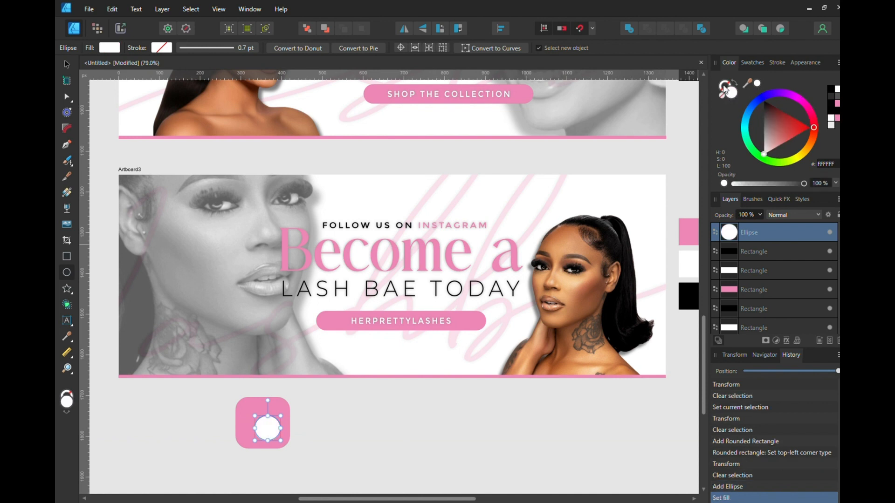
click(723, 90)
click(830, 122)
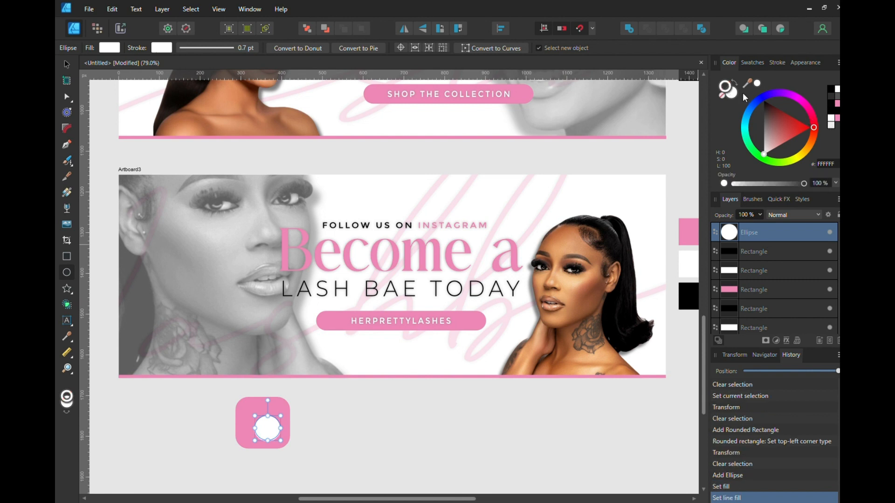
click(724, 96)
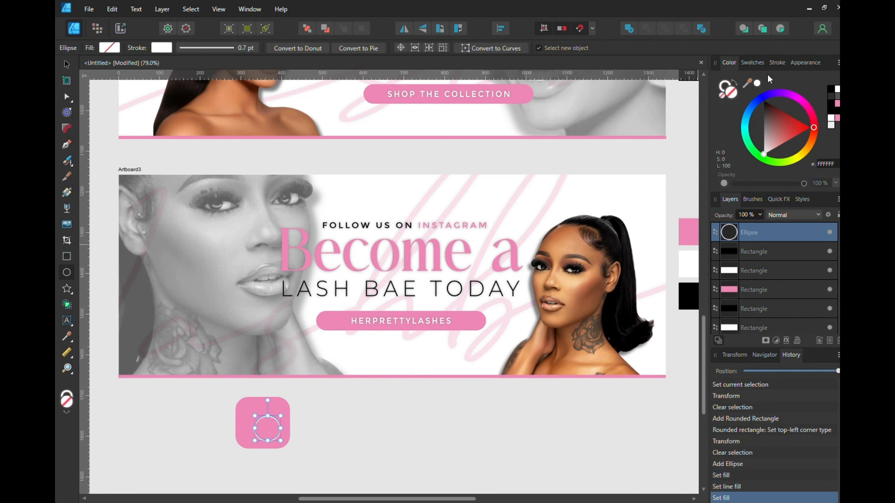
Thicken the circle's white outline to 1.8 pt and centre the ring within the pink rounded square
click(774, 65)
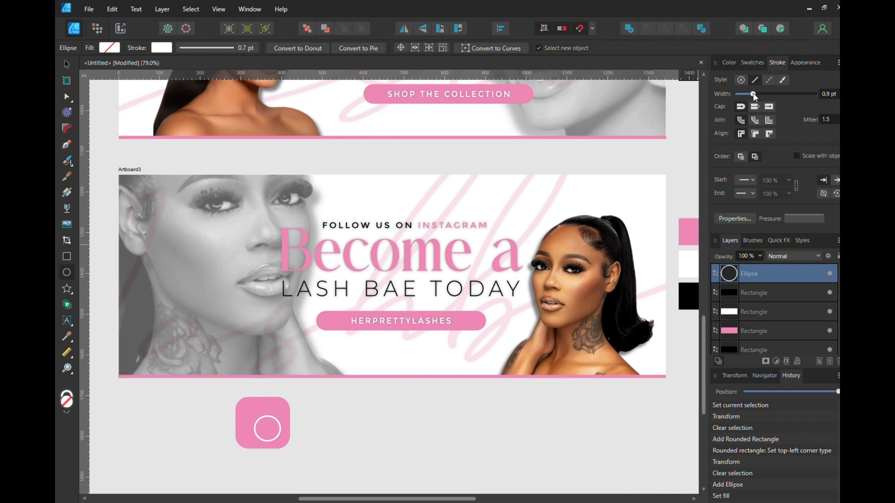
drag(753, 93, 756, 93)
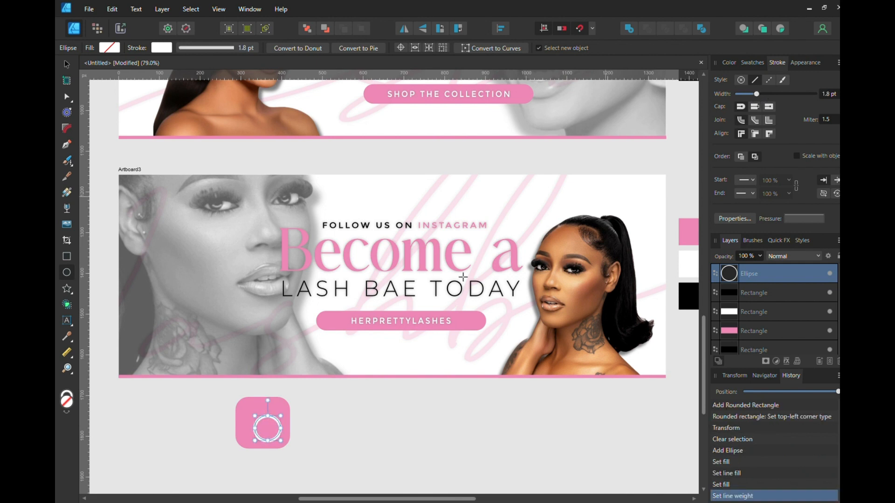
click(67, 66)
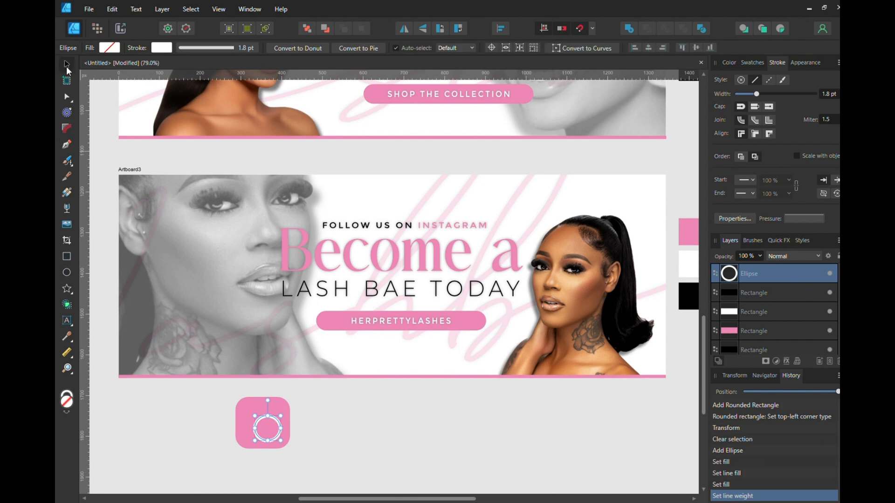
drag(266, 433, 263, 430)
scroll(264, 431, up, 3)
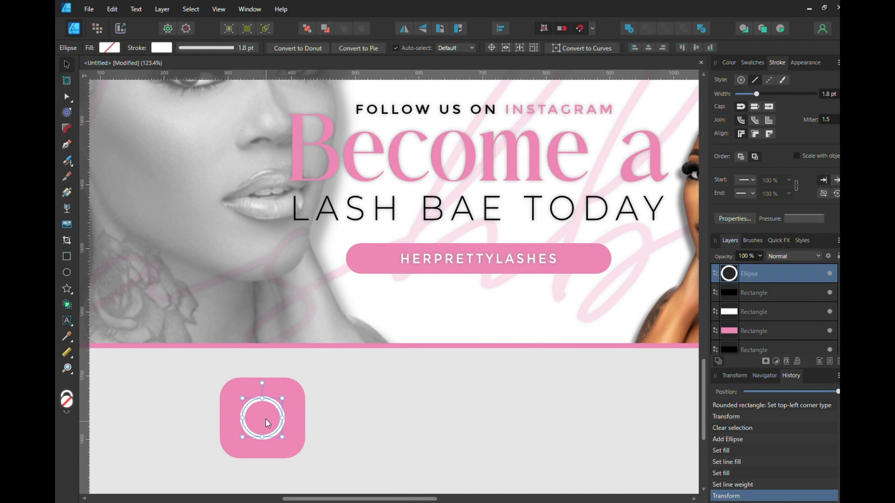
drag(266, 421, 269, 419)
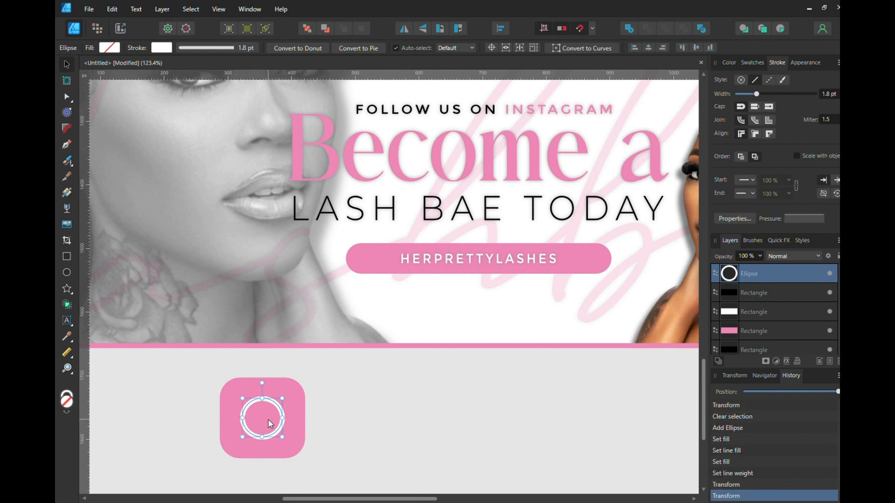
Add a tiny circle near the rounded square's upper-right corner, fill it white, and set its outline to 0.4 pt
click(66, 274)
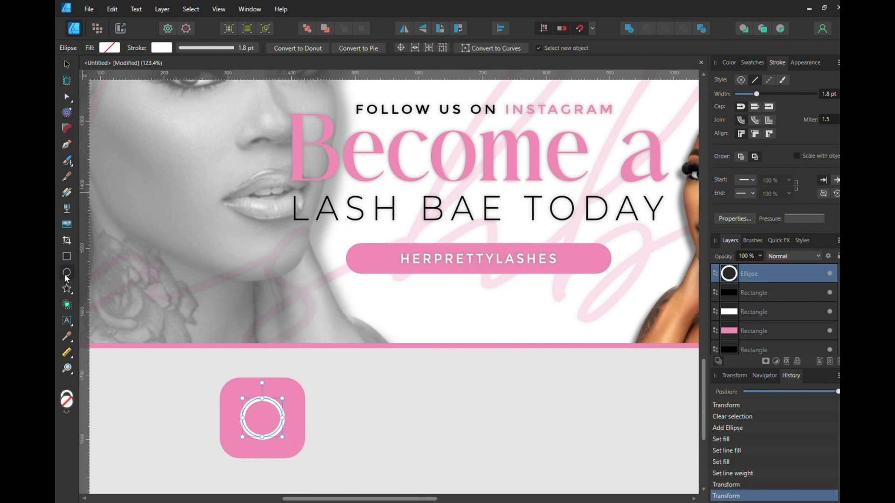
drag(282, 386, 287, 391)
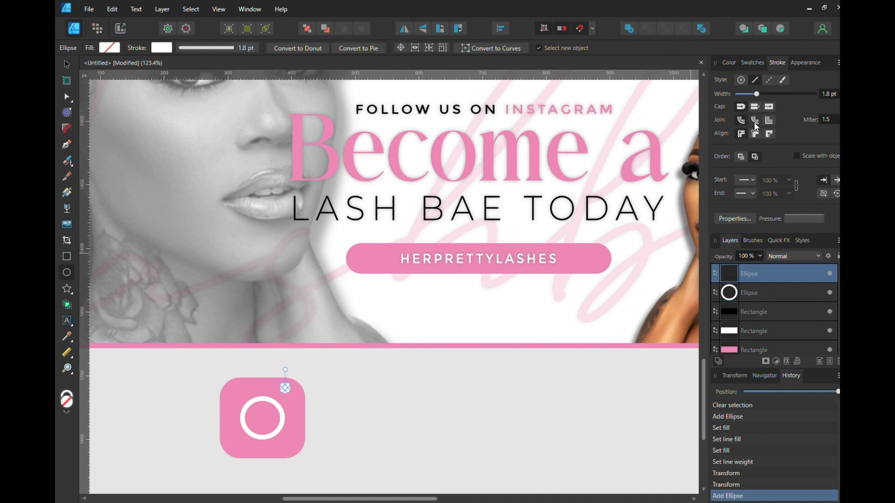
click(730, 63)
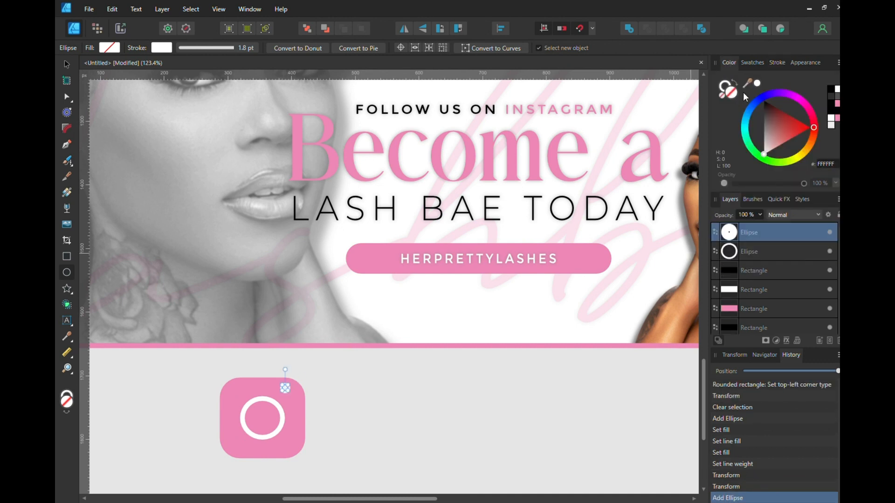
click(776, 63)
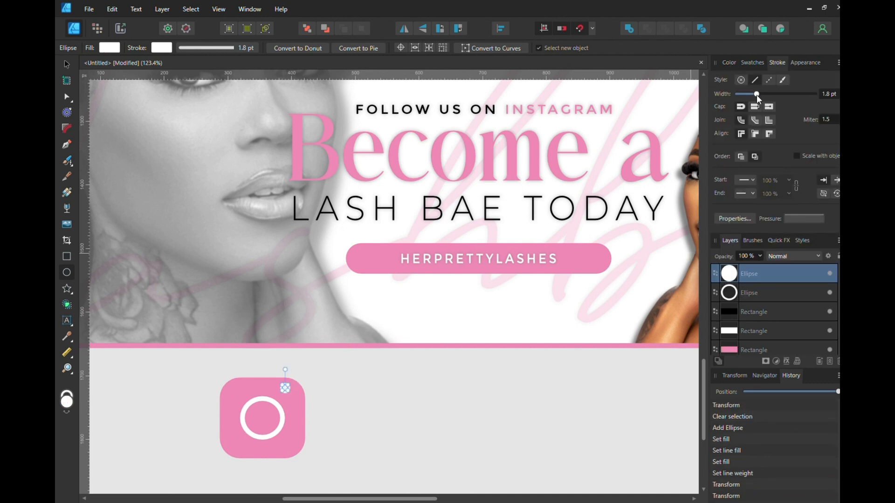
drag(756, 94, 745, 94)
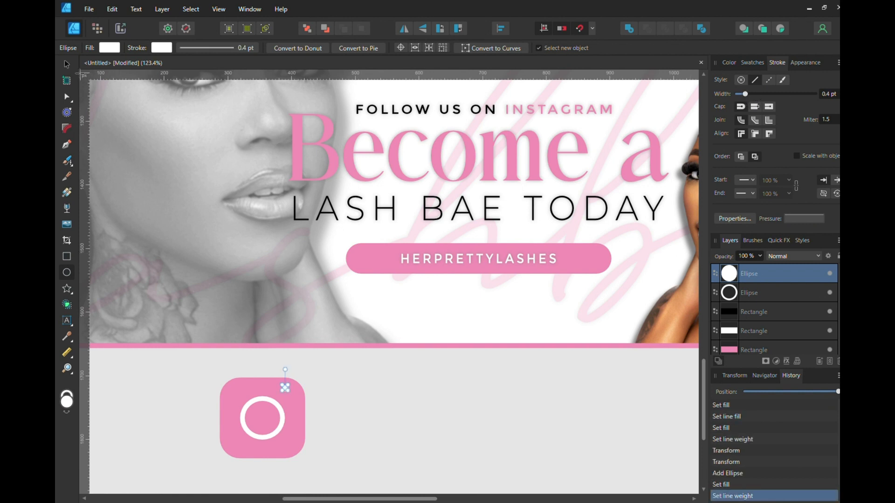
Nudge the small white dot slightly downward inside the pink icon's upper-right corner
click(68, 65)
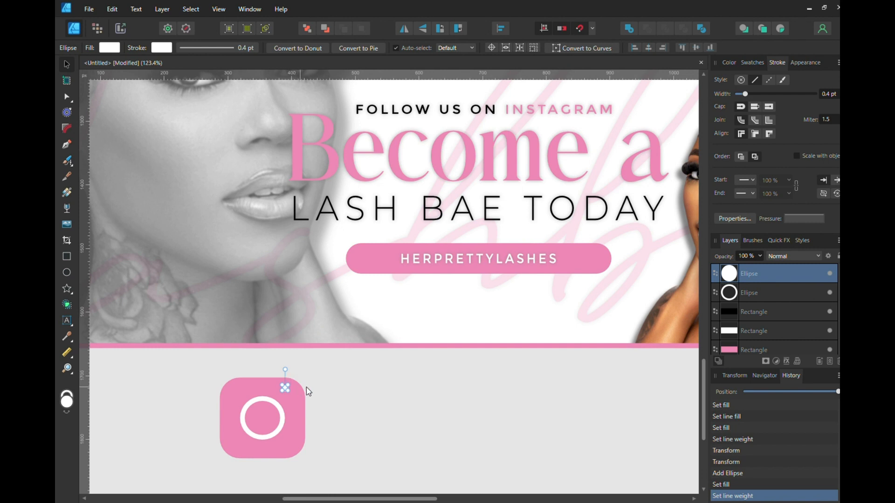
click(305, 392)
click(286, 389)
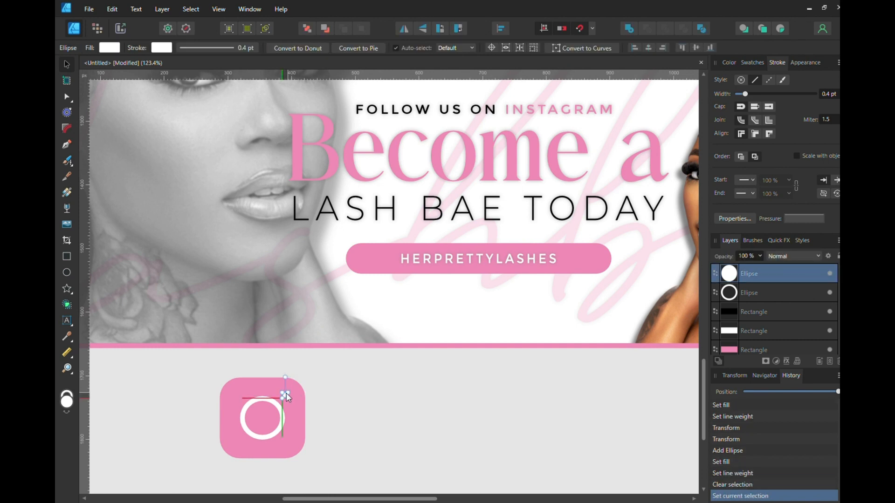
drag(287, 397, 287, 392)
click(384, 413)
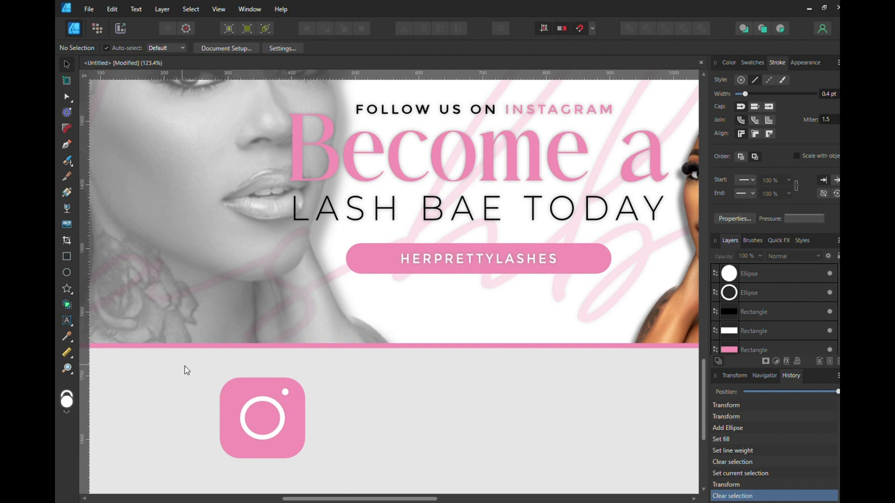
Group the pink rounded square, the white ring and the small dot into one icon
drag(185, 367, 387, 466)
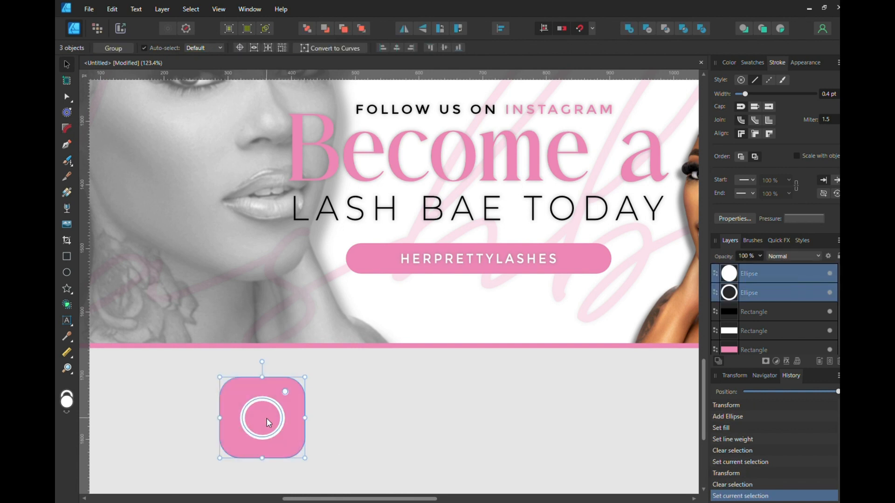
right_click(268, 421)
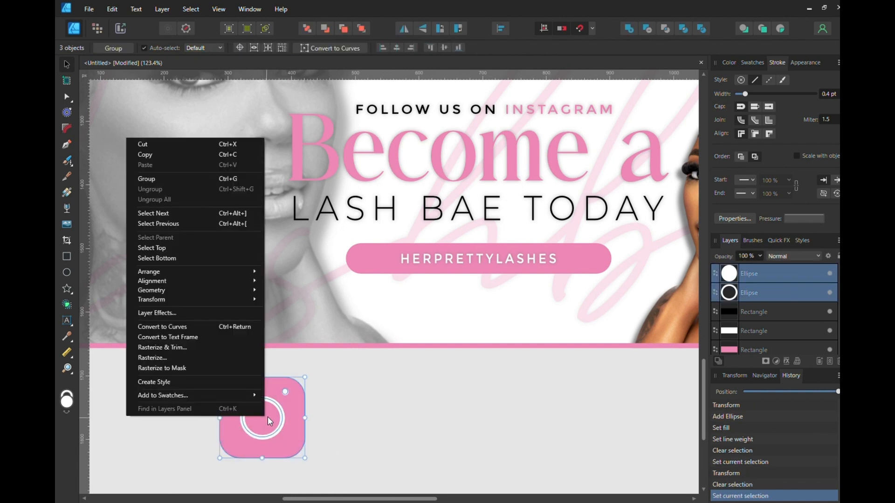
click(173, 179)
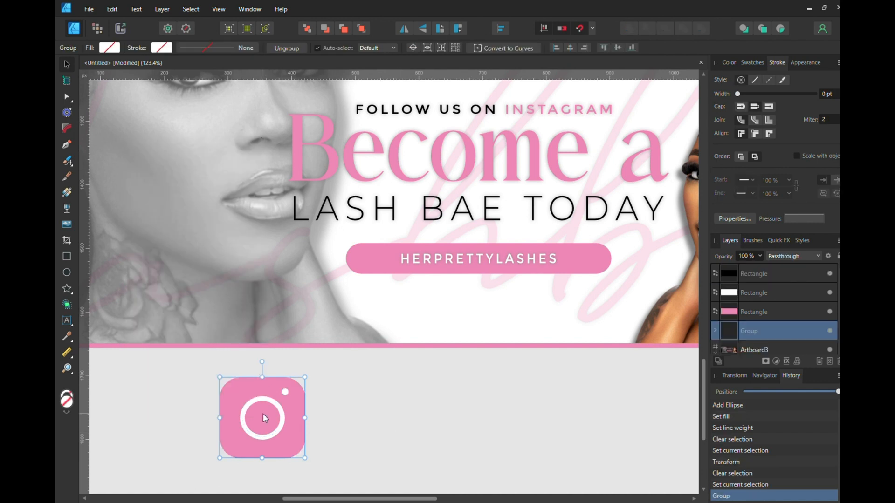
Move the icon group onto Artboard3's lower edge beneath the HERPRETTYLASHES button and send it to the back
drag(263, 413, 482, 342)
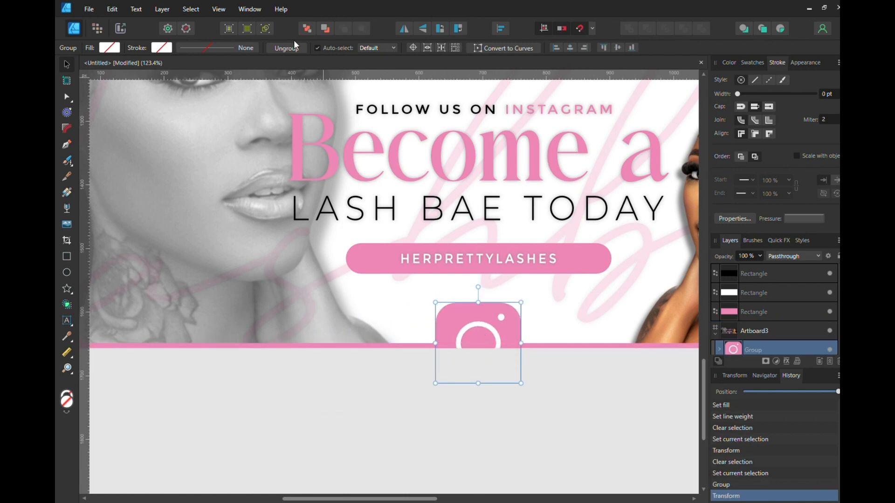
click(304, 31)
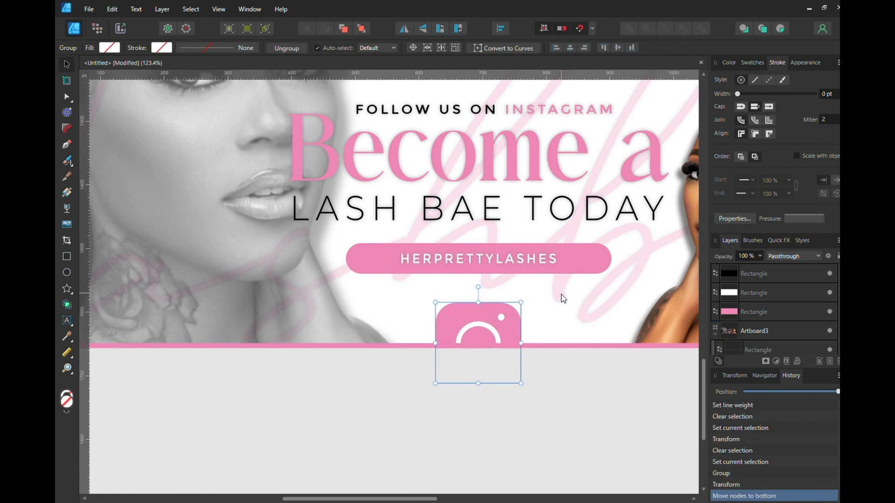
Try to fade the icon group to 40% opacity, and shift it slightly left along the banner's lower edge
click(759, 256)
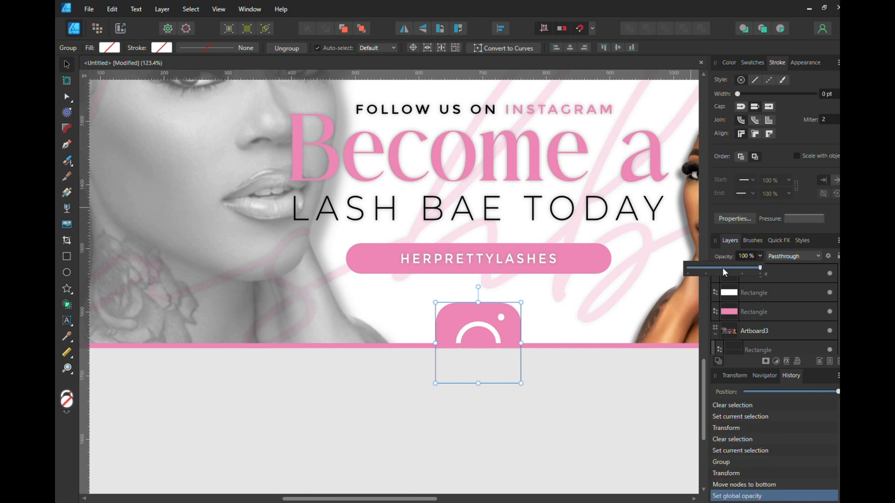
drag(725, 272, 719, 273)
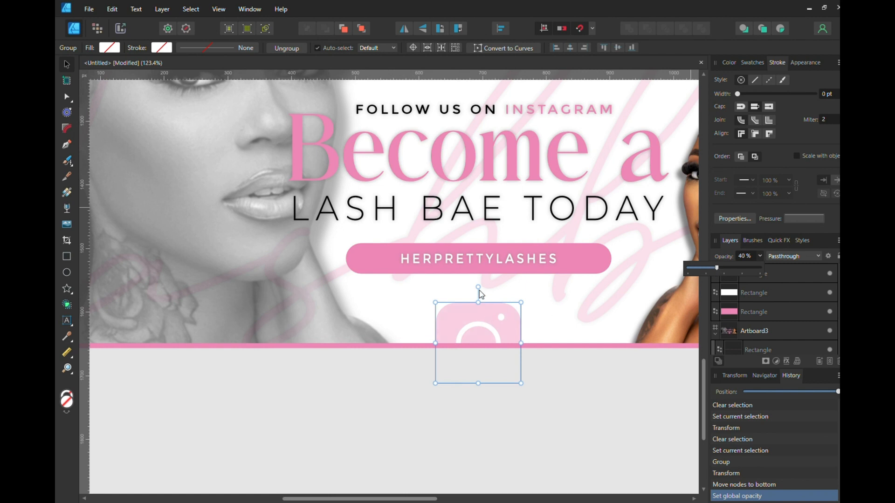
click(480, 322)
drag(477, 322, 473, 318)
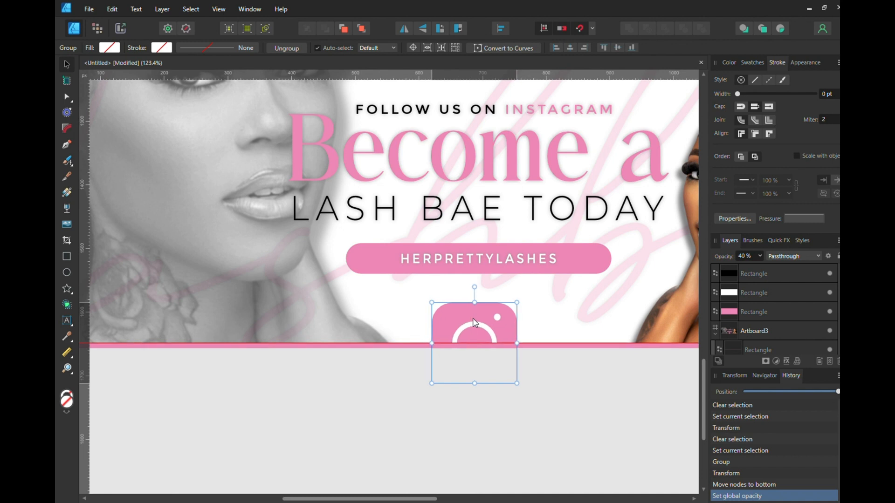
click(760, 255)
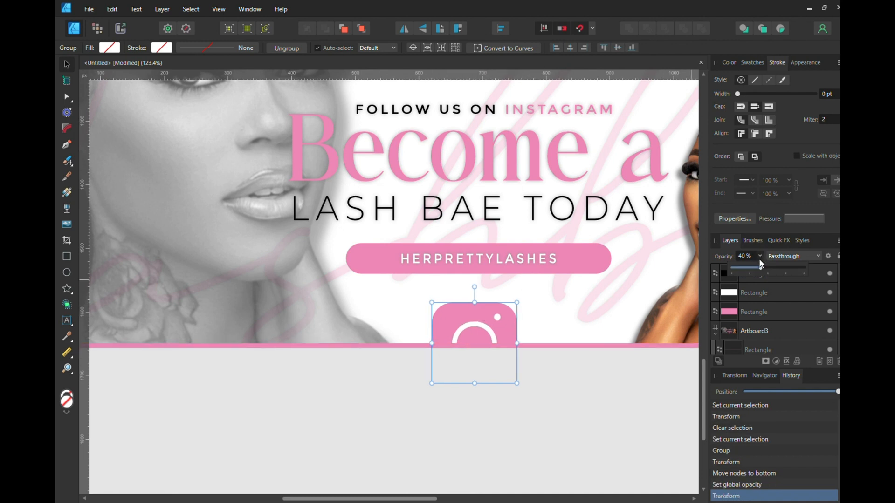
click(588, 442)
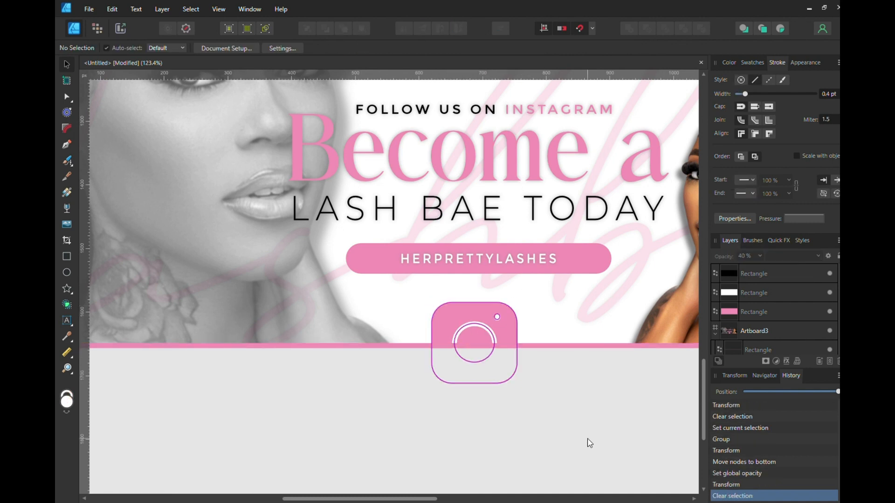
Set the Instagram icon group's opacity to 40%
click(508, 329)
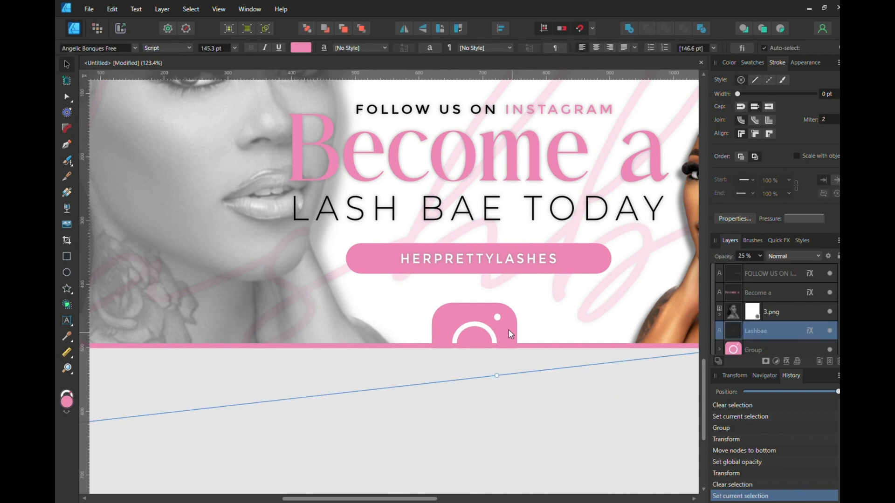
click(751, 351)
click(759, 255)
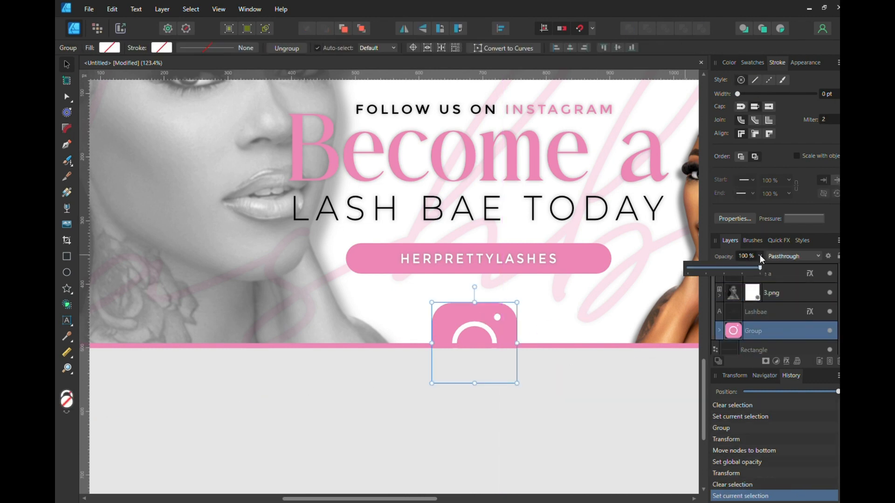
drag(760, 268, 726, 267)
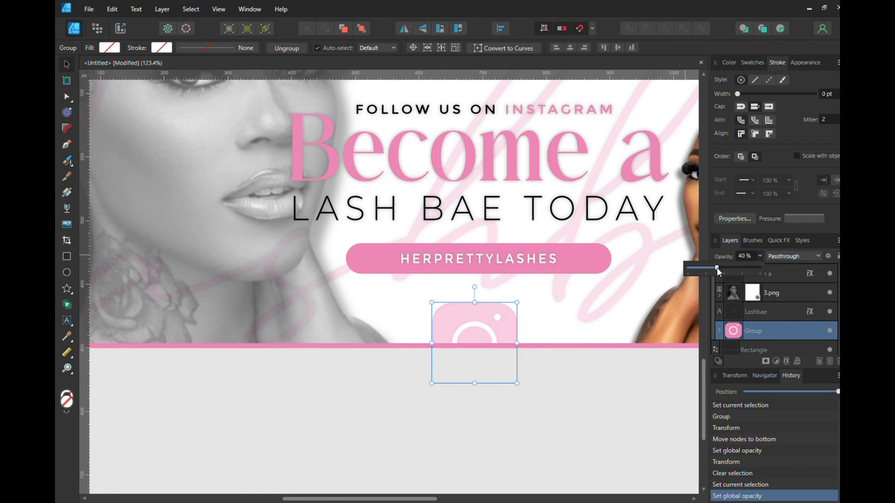
click(531, 403)
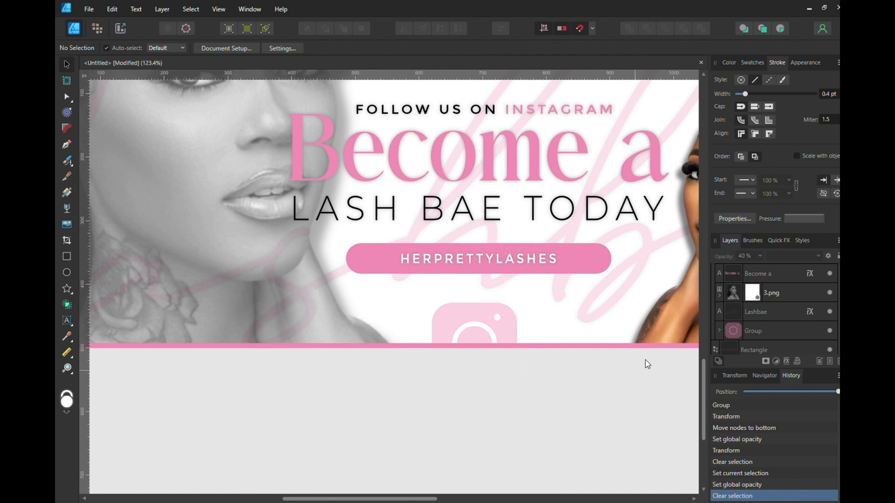
Tilt the faded Instagram icon slightly counterclockwise at Artboard3's lower edge
mouse_move(704, 385)
mouse_down()
mouse_move(700, 365)
mouse_move(701, 373)
mouse_up()
click(793, 293)
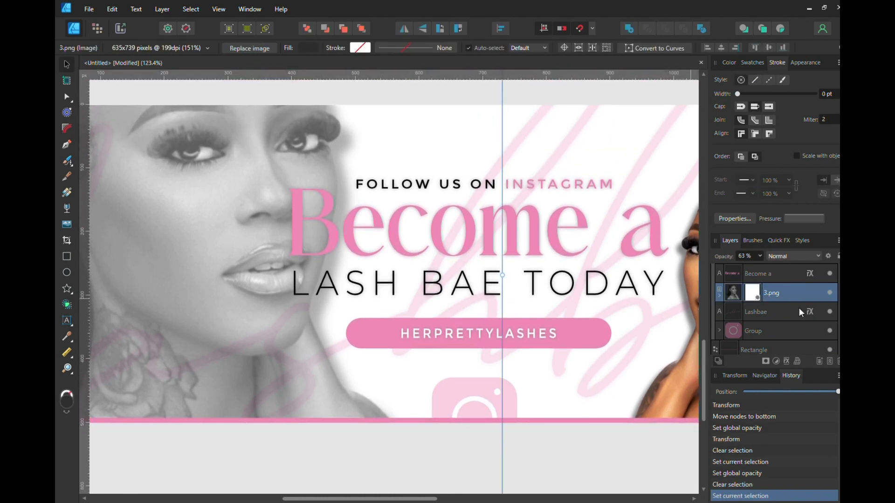
click(769, 330)
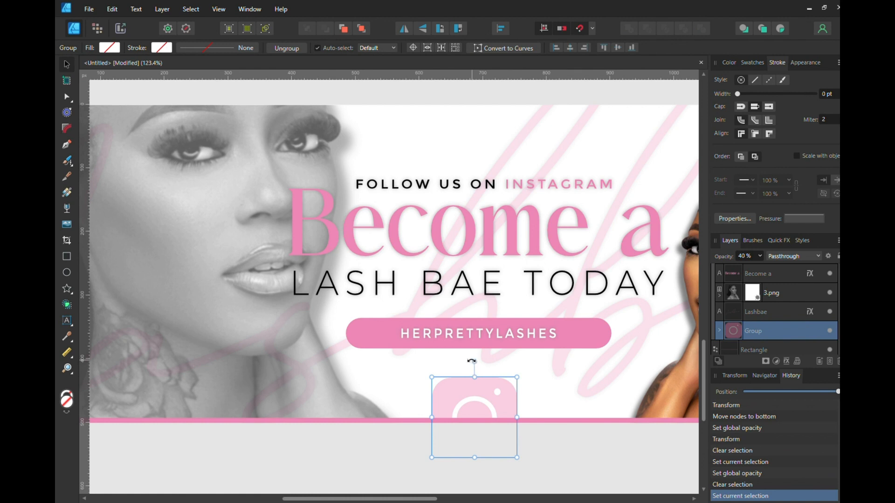
mouse_move(470, 361)
mouse_down()
mouse_move(487, 351)
mouse_move(465, 362)
mouse_up()
click(593, 454)
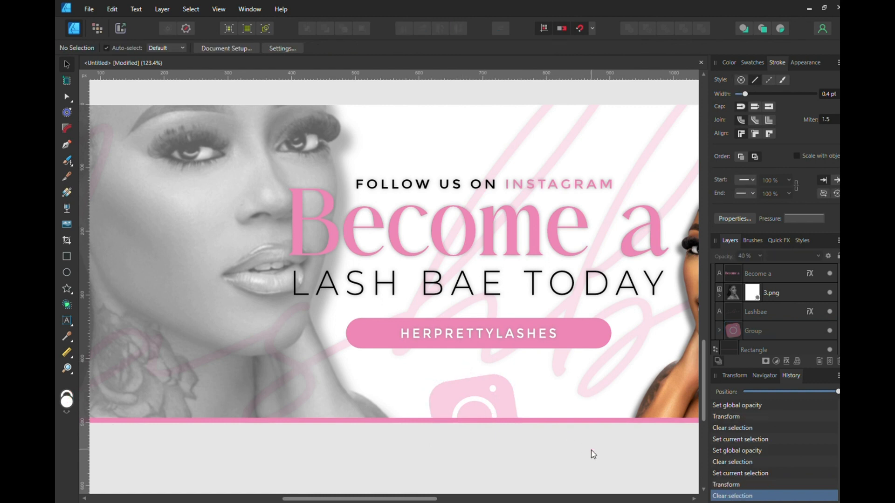
Delete the pink, white and black colour swatches beside Artboard3 and Artboard2
scroll(593, 455, down, 1)
scroll(592, 454, down, 1)
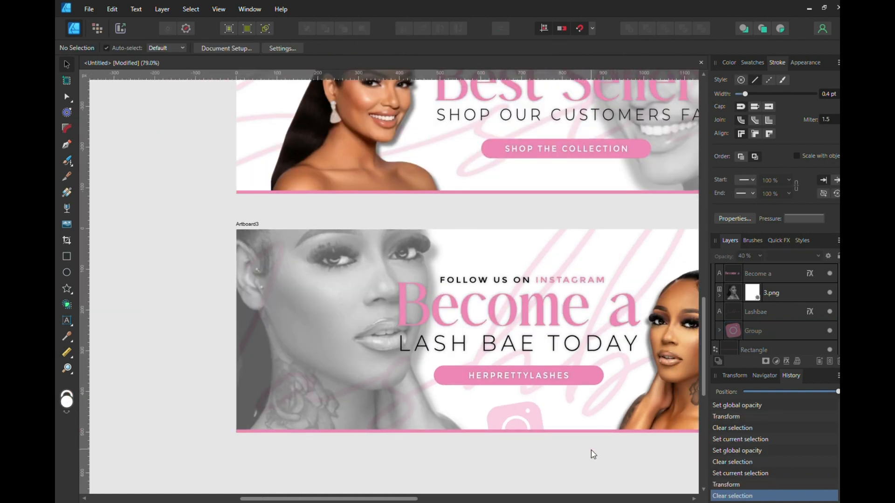
scroll(593, 455, down, 1)
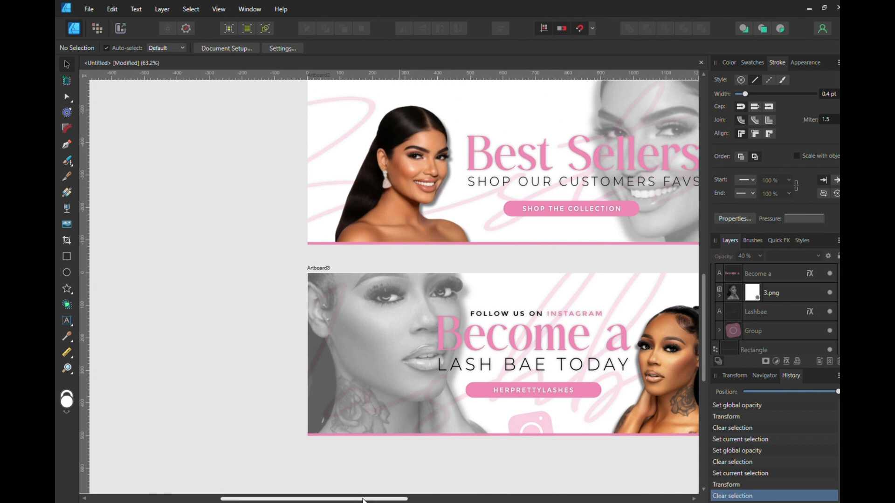
drag(377, 499, 466, 475)
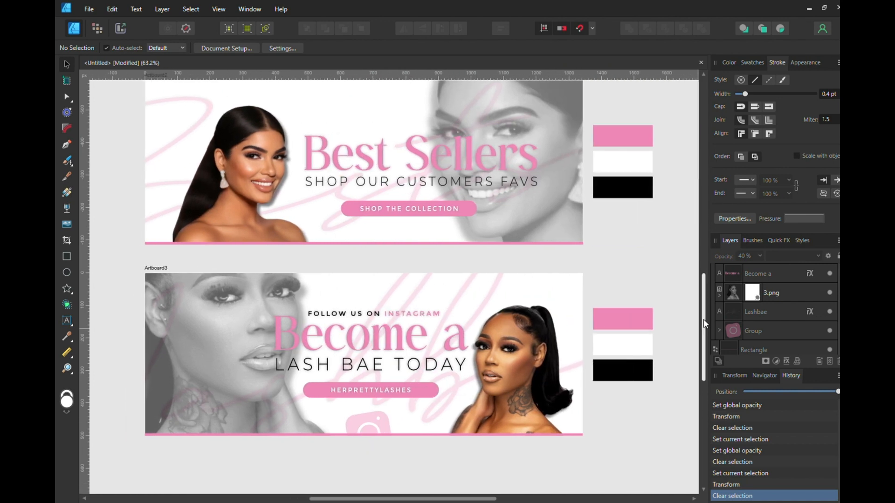
scroll(703, 319, up, 1)
drag(658, 306, 584, 405)
key(Delete)
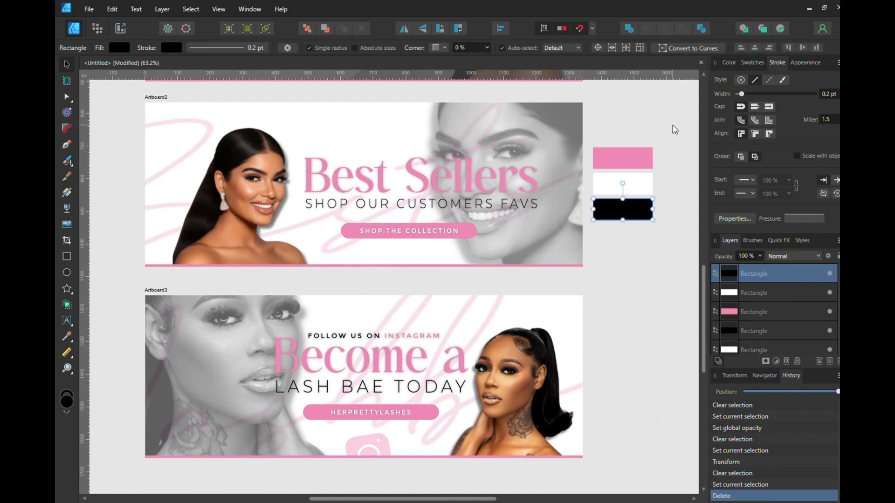
drag(671, 127, 582, 263)
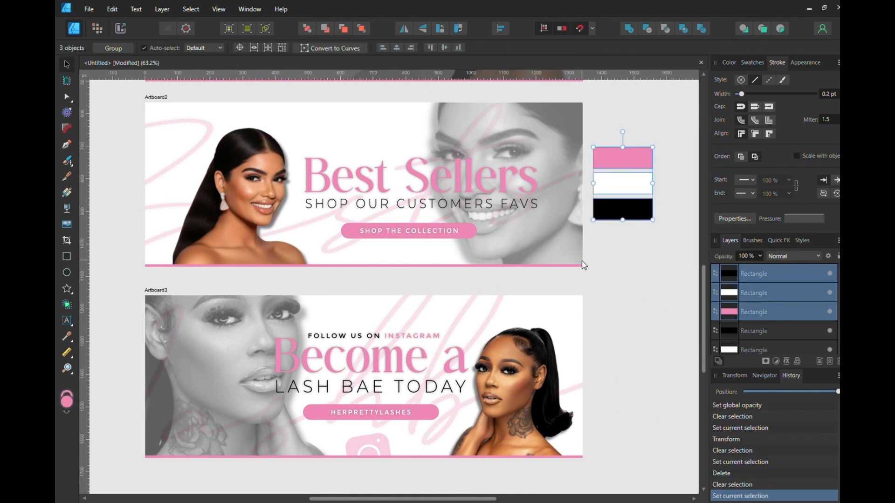
key(Delete)
Delete the remaining set of pink, white and black colour swatches beside Artboard1
scroll(603, 287, down, 1)
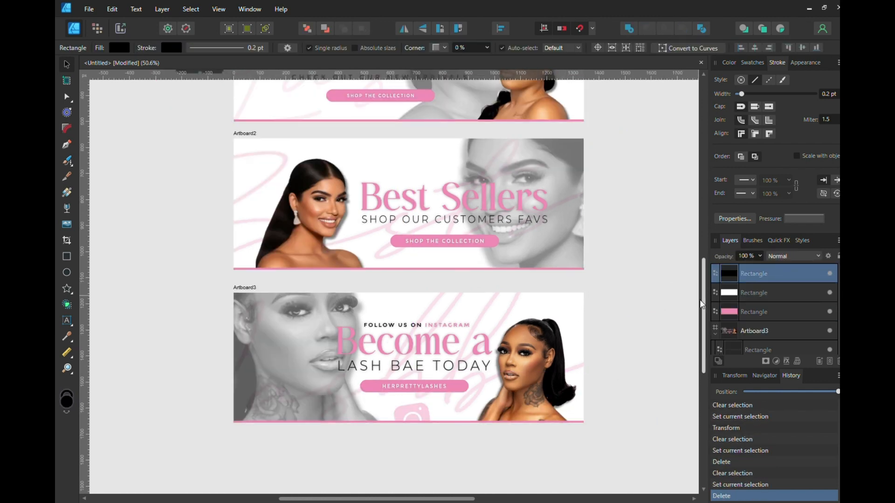
scroll(698, 286, up, 3)
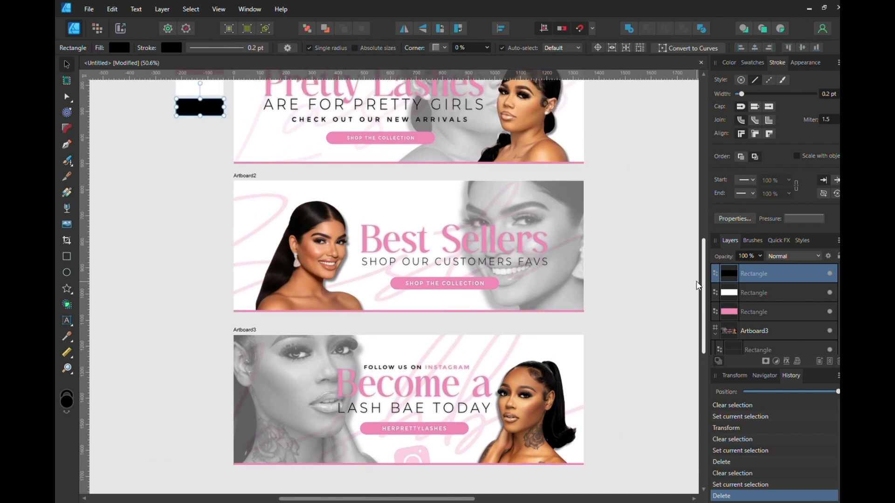
scroll(699, 284, down, 1)
click(513, 383)
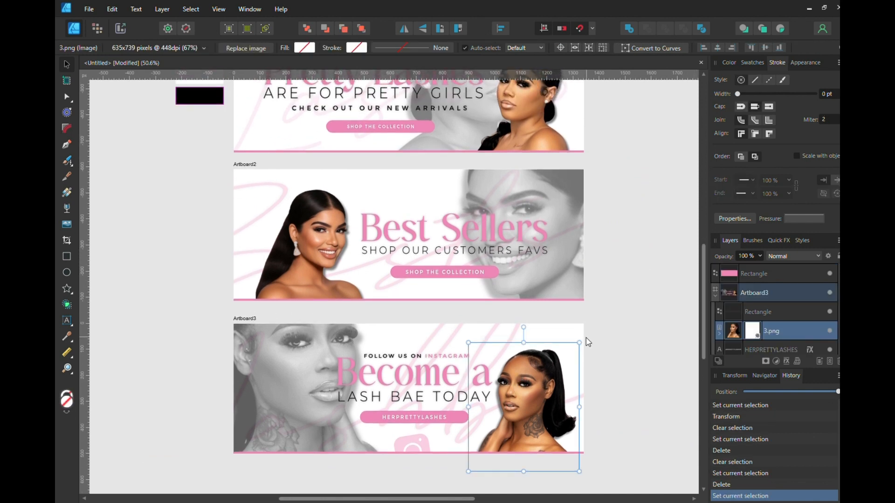
click(634, 317)
drag(702, 283, 694, 241)
drag(133, 125, 229, 248)
key(Delete)
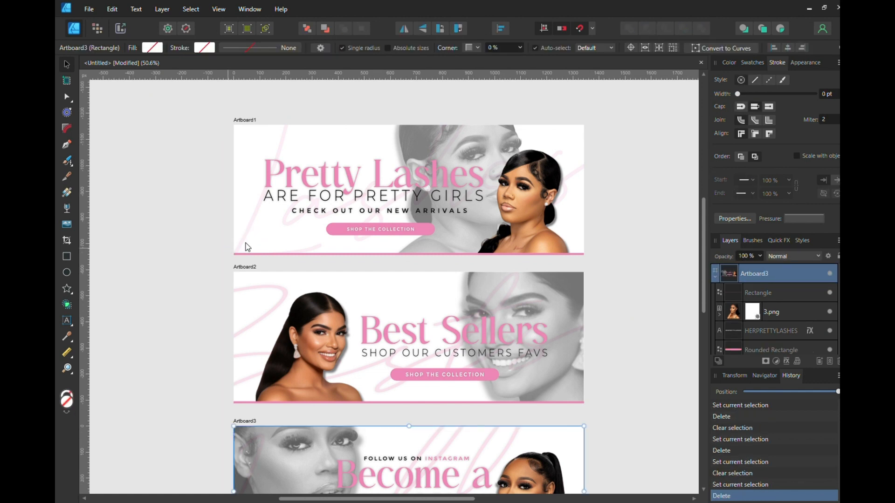
Shift Artboard2's SHOP THE COLLECTION button and its label slightly up and to the right
drag(703, 239, 696, 271)
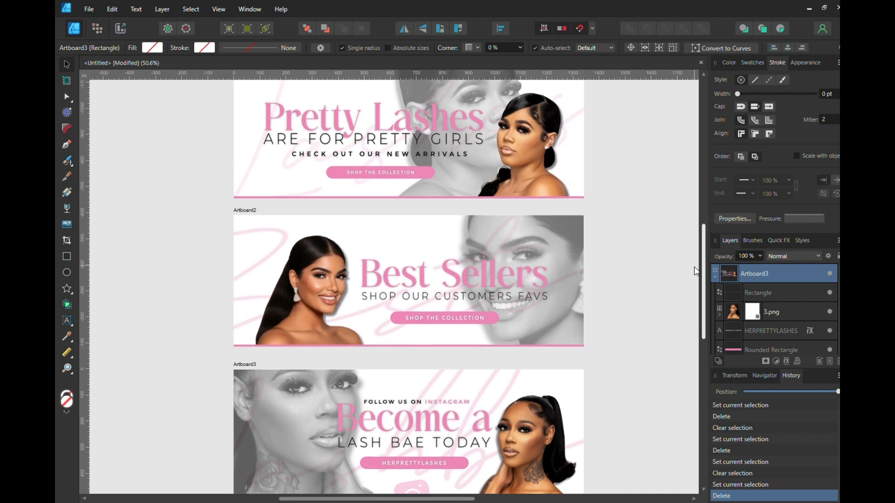
scroll(695, 271, down, 2)
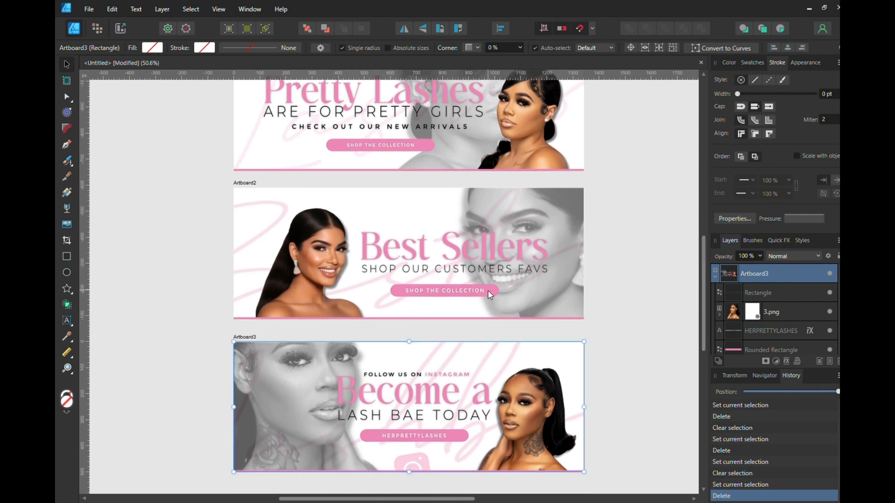
click(488, 291)
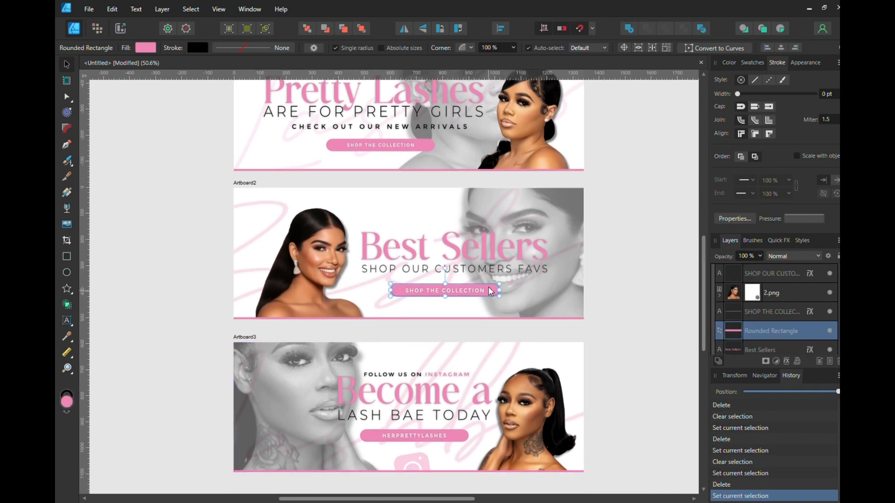
drag(490, 291, 474, 293)
click(644, 291)
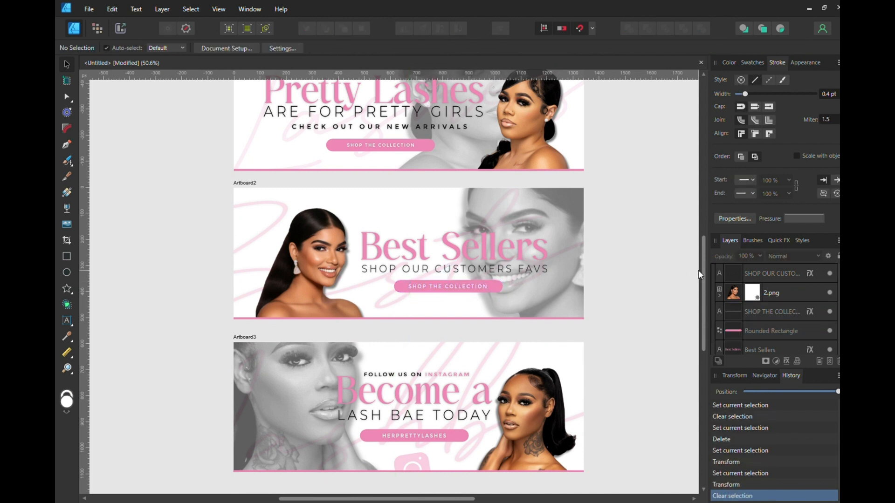
Review all three banners together, and inspect Artboard2 and Artboard3 up close
drag(702, 272, 684, 262)
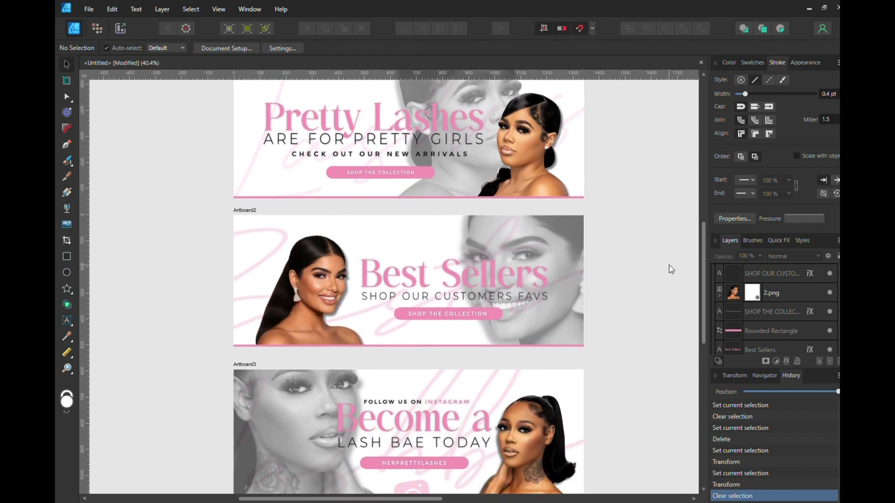
scroll(671, 270, down, 2)
drag(702, 290, 702, 283)
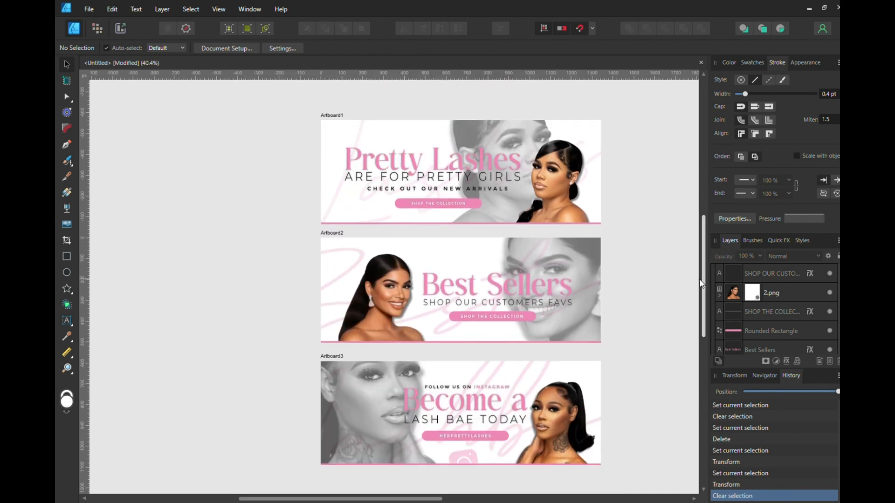
drag(294, 499, 350, 499)
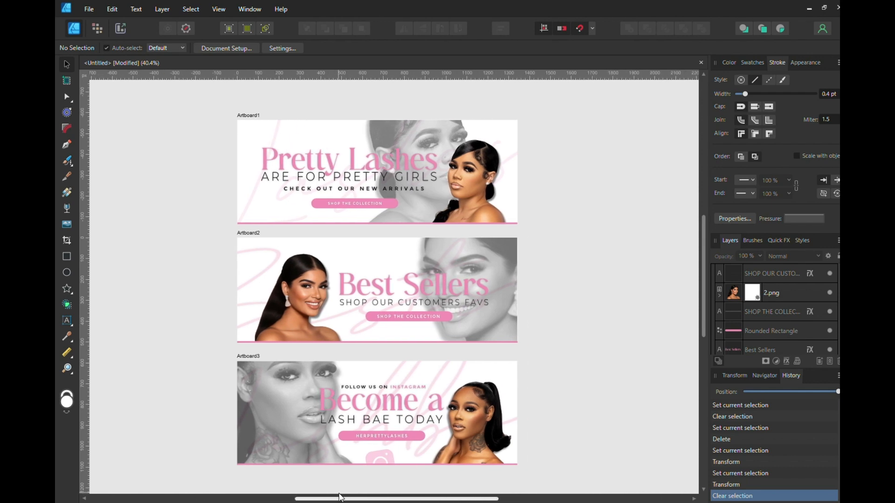
scroll(506, 288, up, 2)
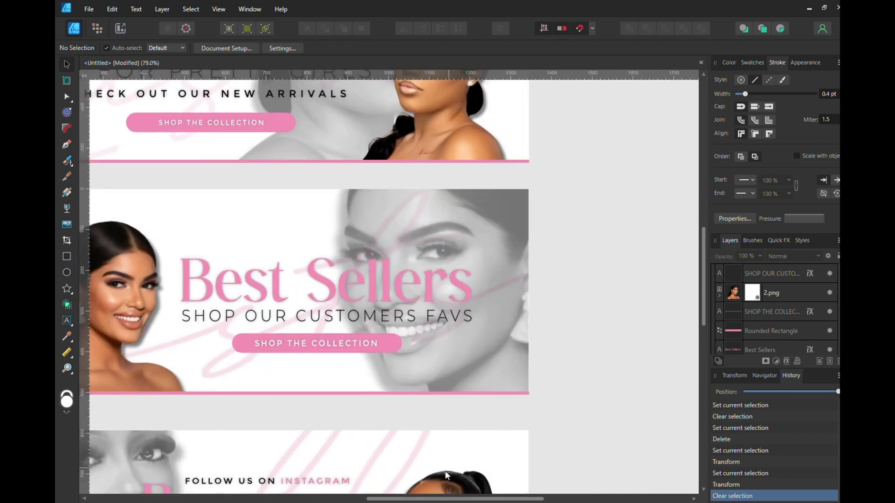
drag(437, 499, 373, 499)
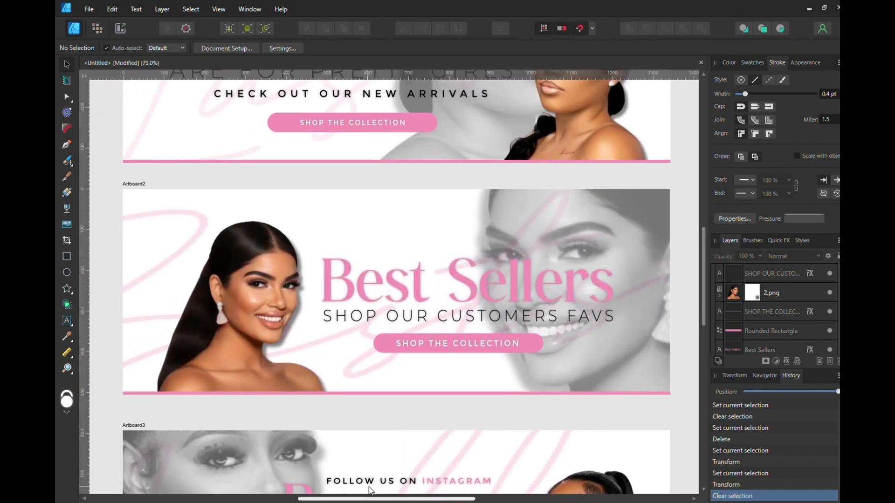
drag(704, 271, 679, 339)
scroll(678, 334, down, 2)
scroll(673, 345, up, 1)
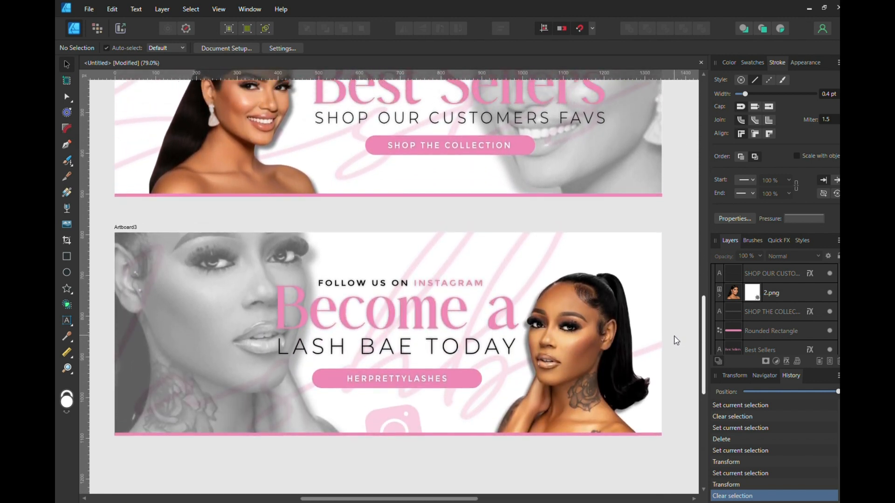
scroll(673, 345, down, 1)
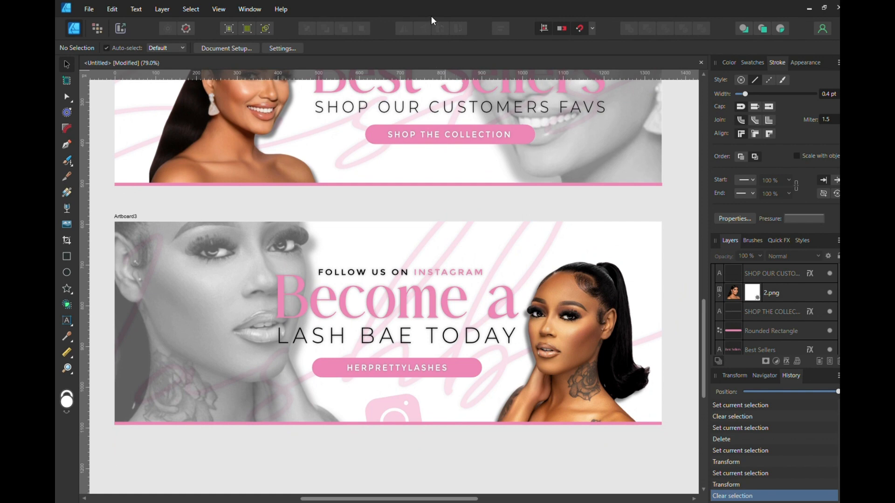